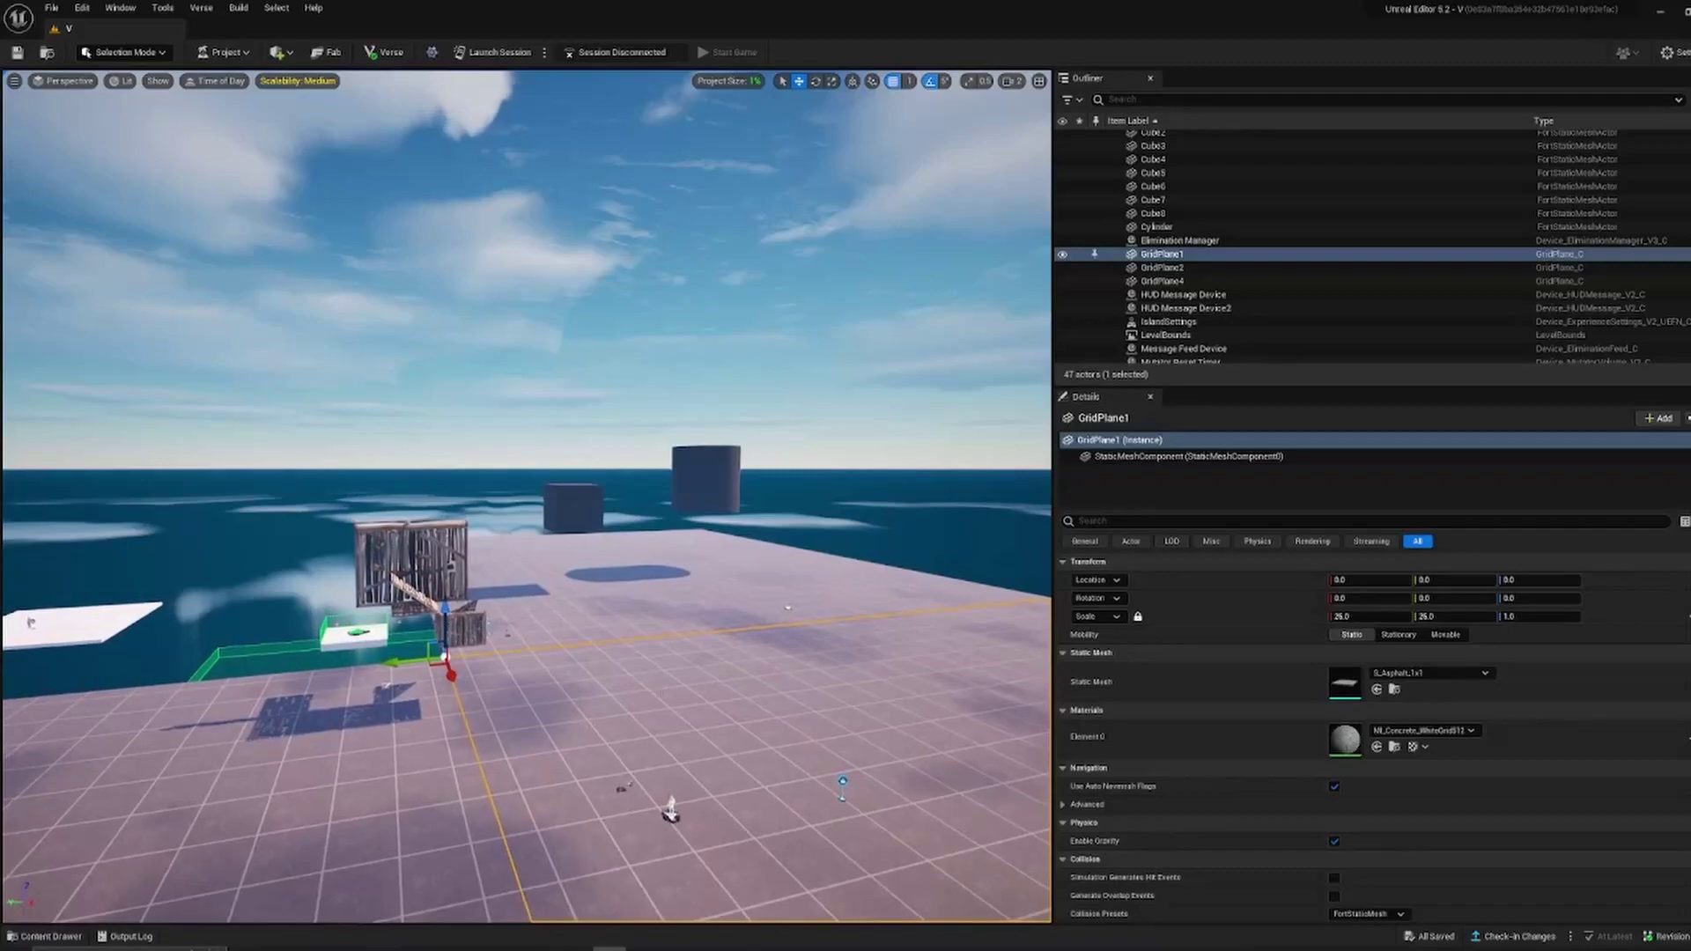
pyautogui.moveTo(640, 683); pyautogui.dragTo(535, 711, button='right')
pyautogui.moveTo(666, 655); pyautogui.dragTo(489, 637, button='right')
pyautogui.press('Escape')
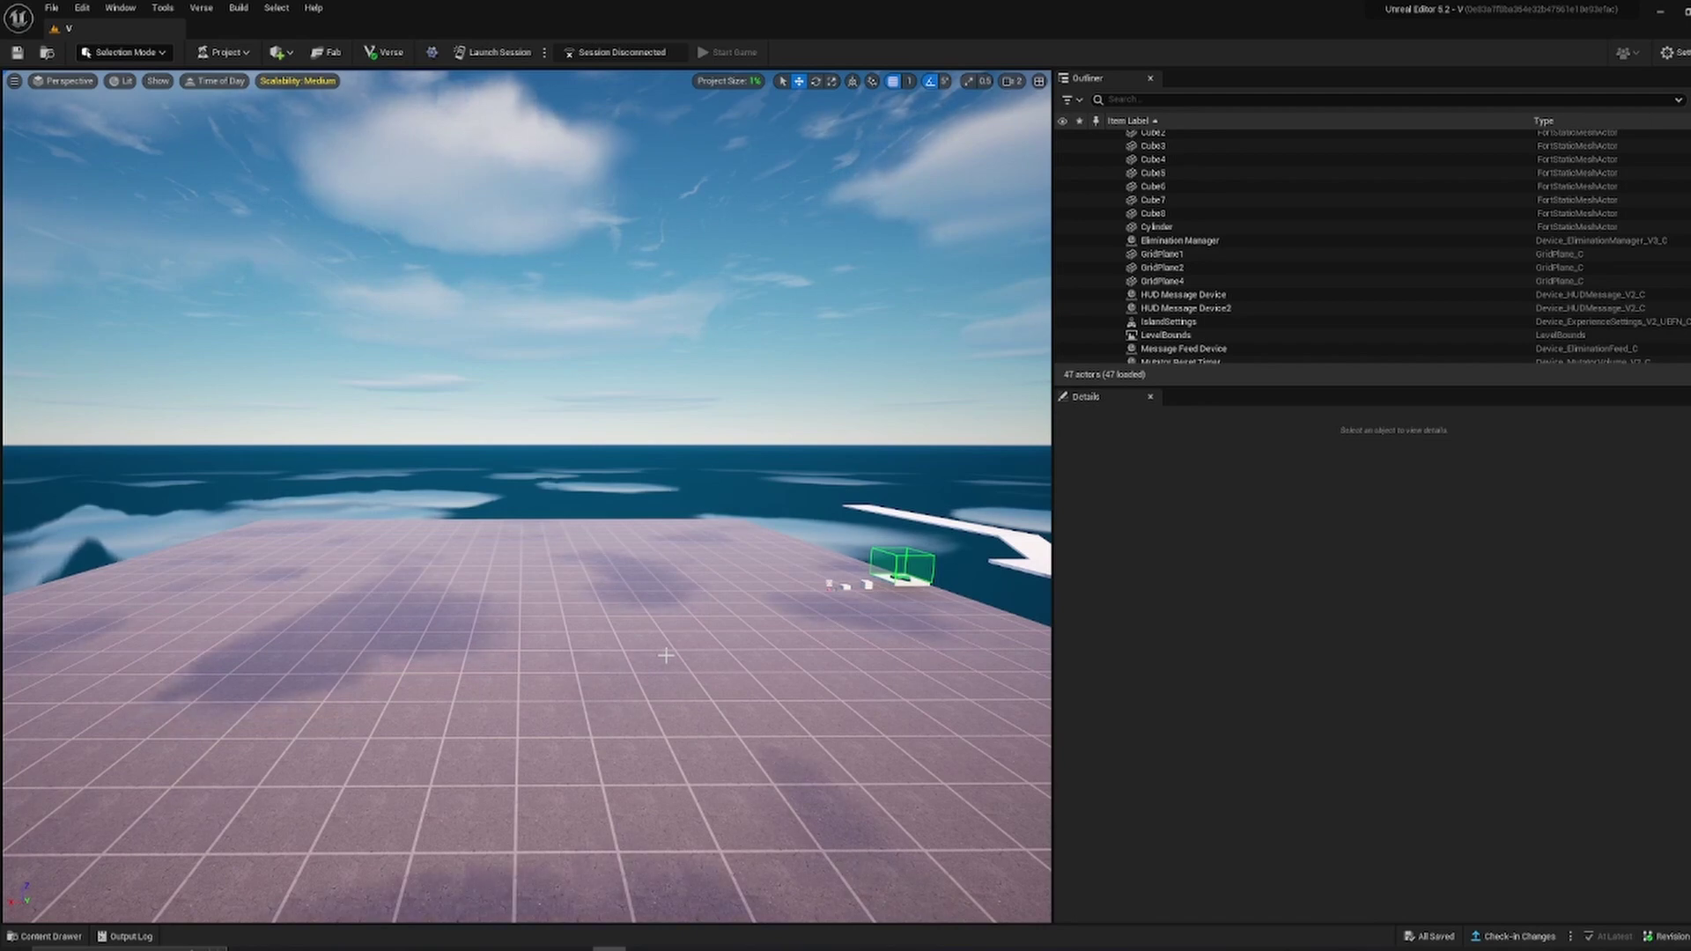
pyautogui.press('w')
pyautogui.moveTo(664, 652); pyautogui.dragTo(665, 651, button='right')
# - Create a new folder named UIAnimation in the V Content folder
pyautogui.hotkey('ctrl', 'space')
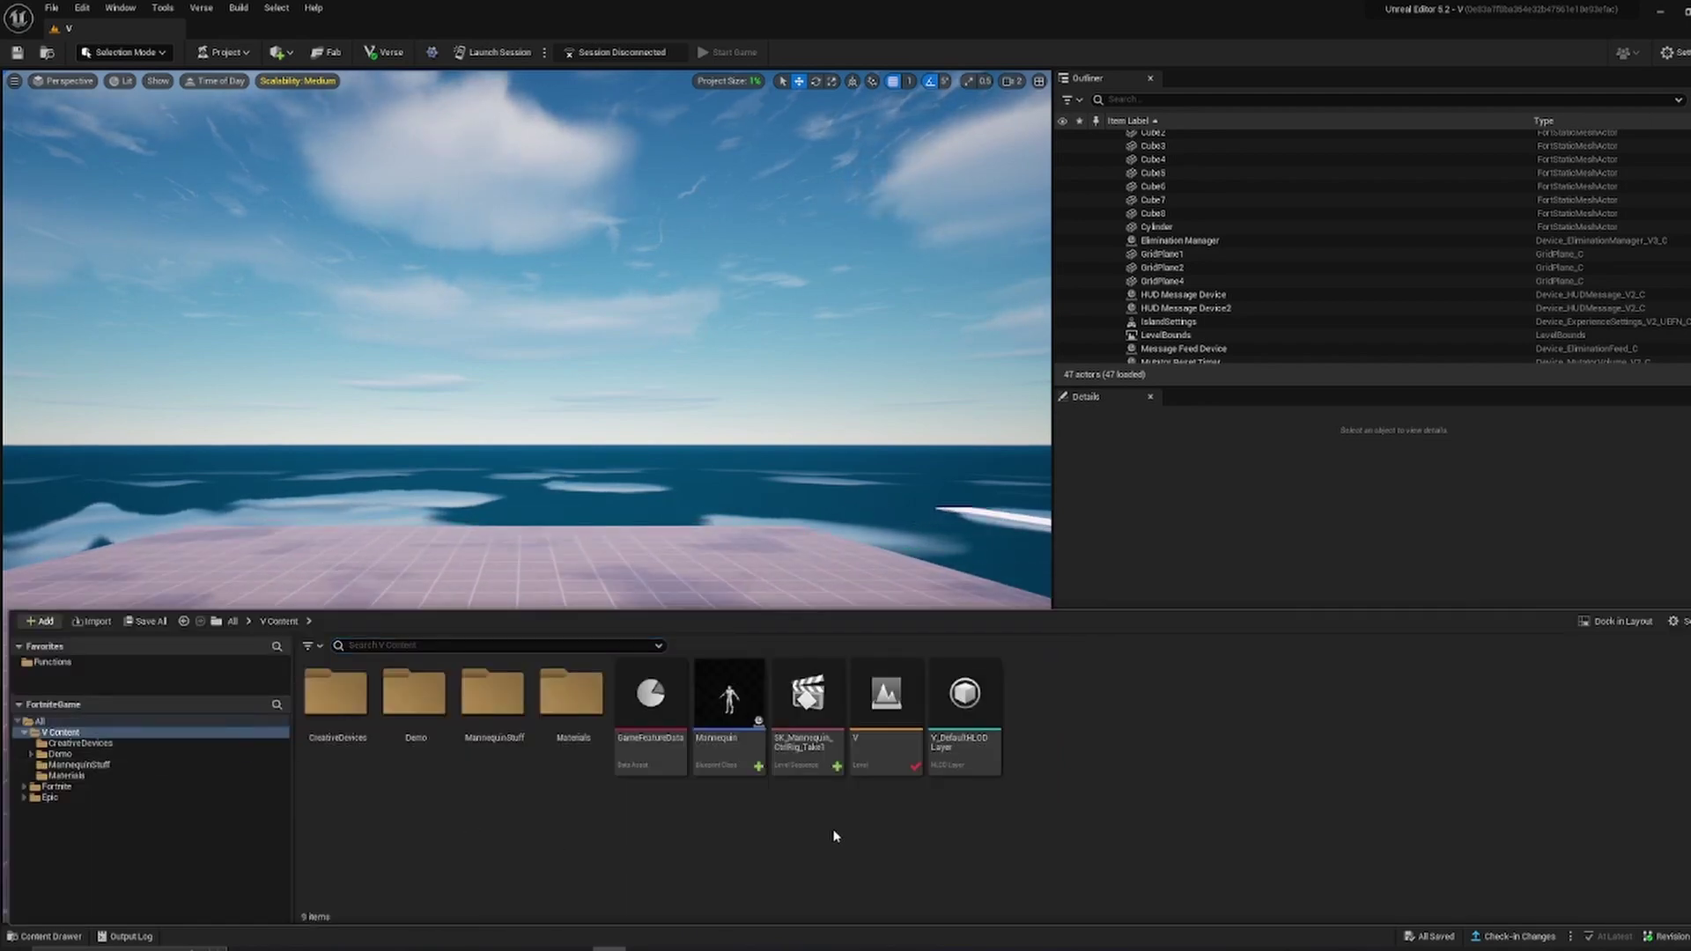
pyautogui.rightClick(1146, 783)
pyautogui.click(1233, 460)
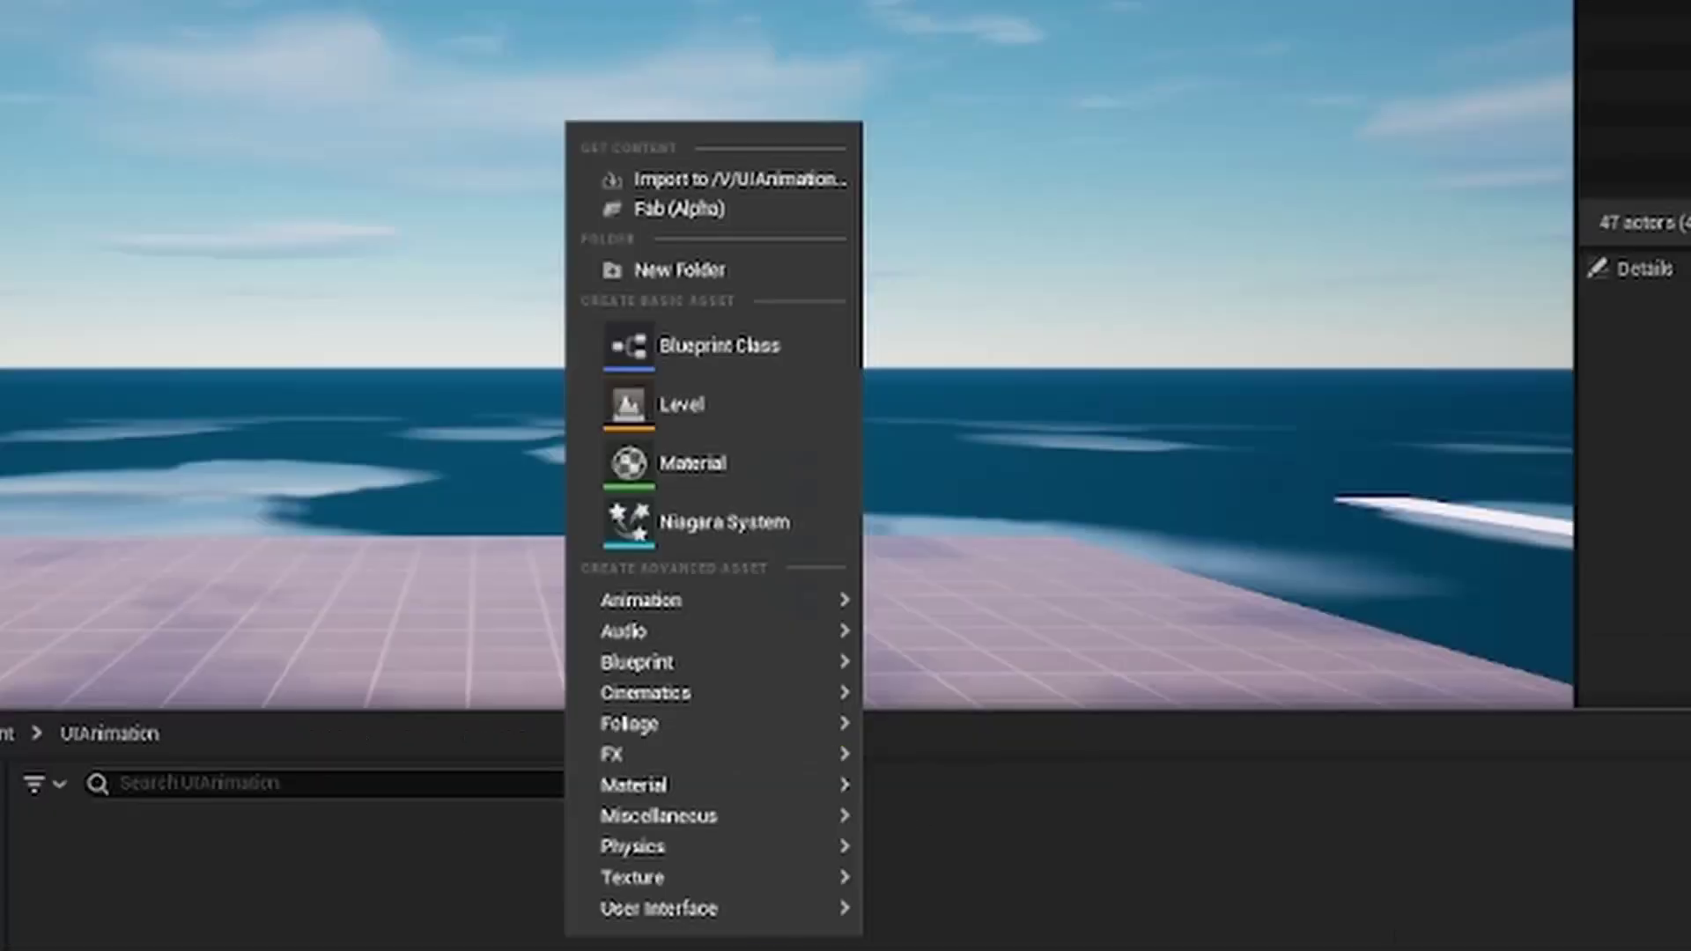
# - Create a Widget Blueprint named BLueprint in the UIAnimation folder with User Widget as its parent class, and open it
pyautogui.moveTo(775, 910)
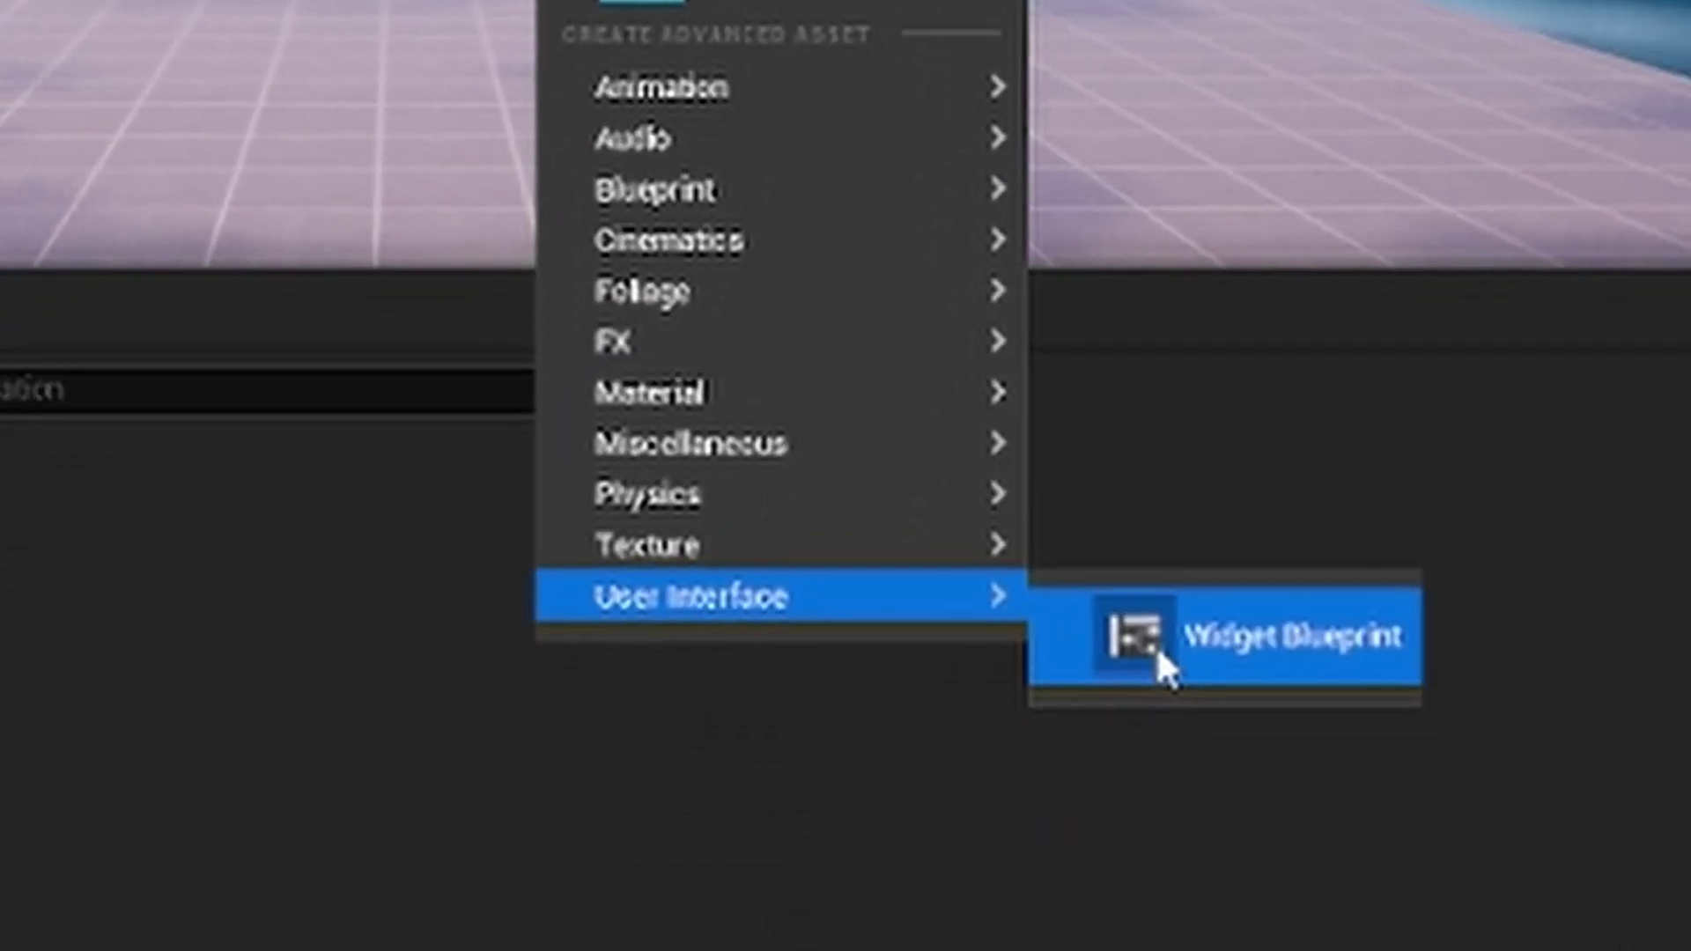
pyautogui.click(1100, 759)
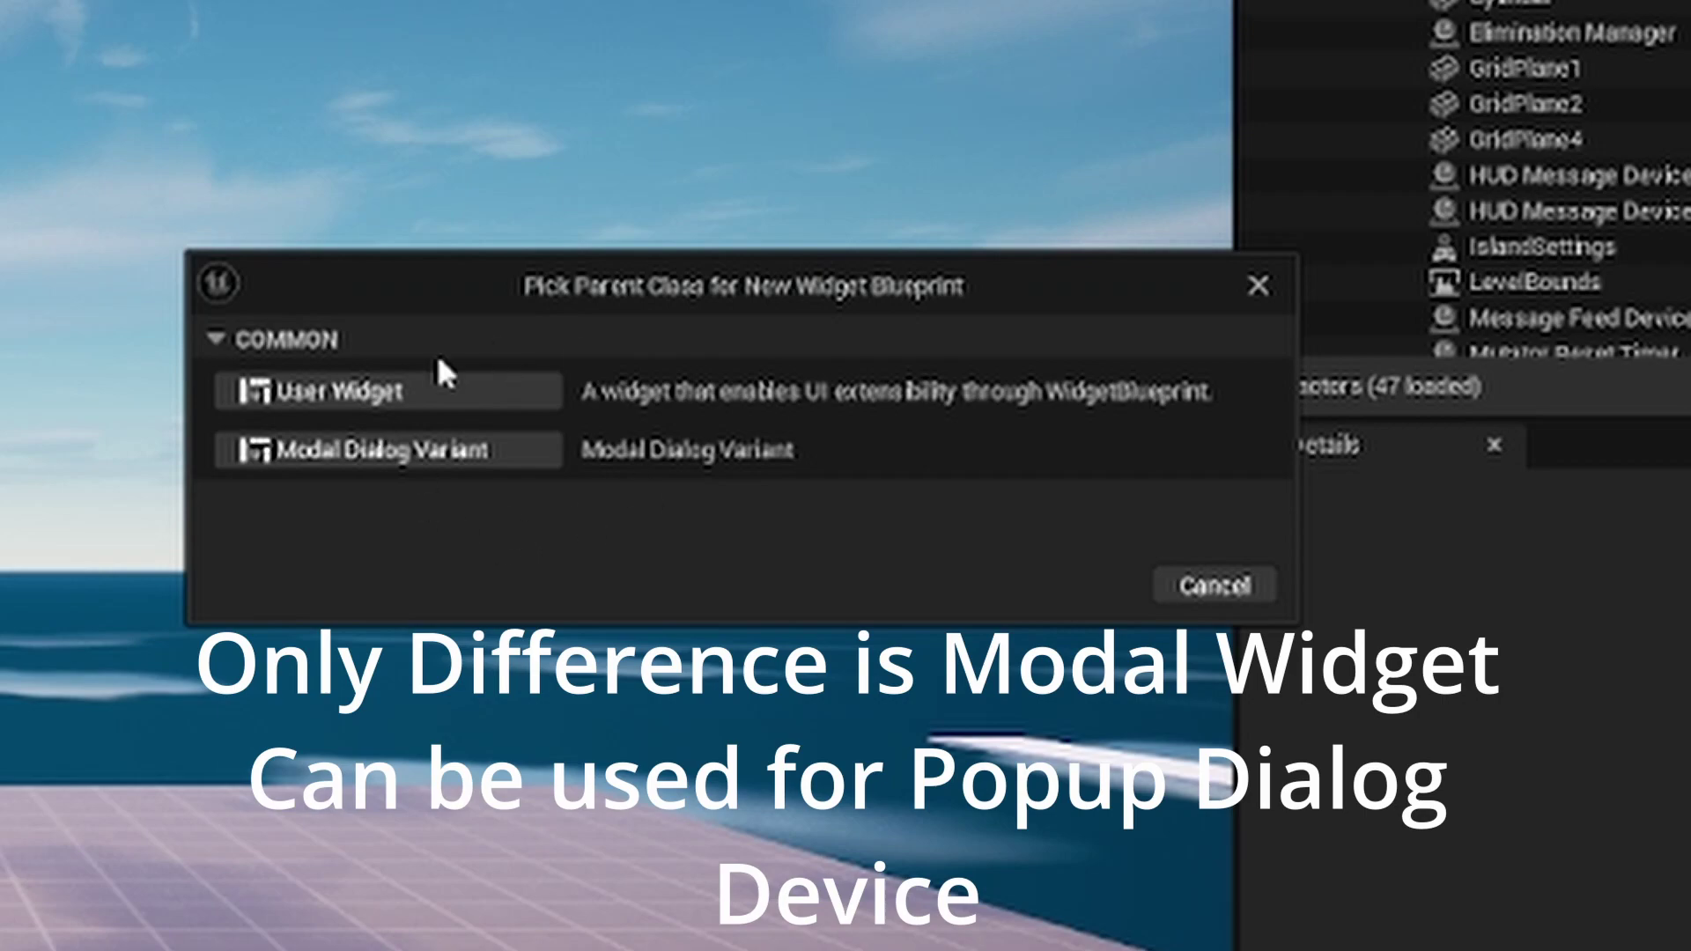
pyautogui.click(340, 394)
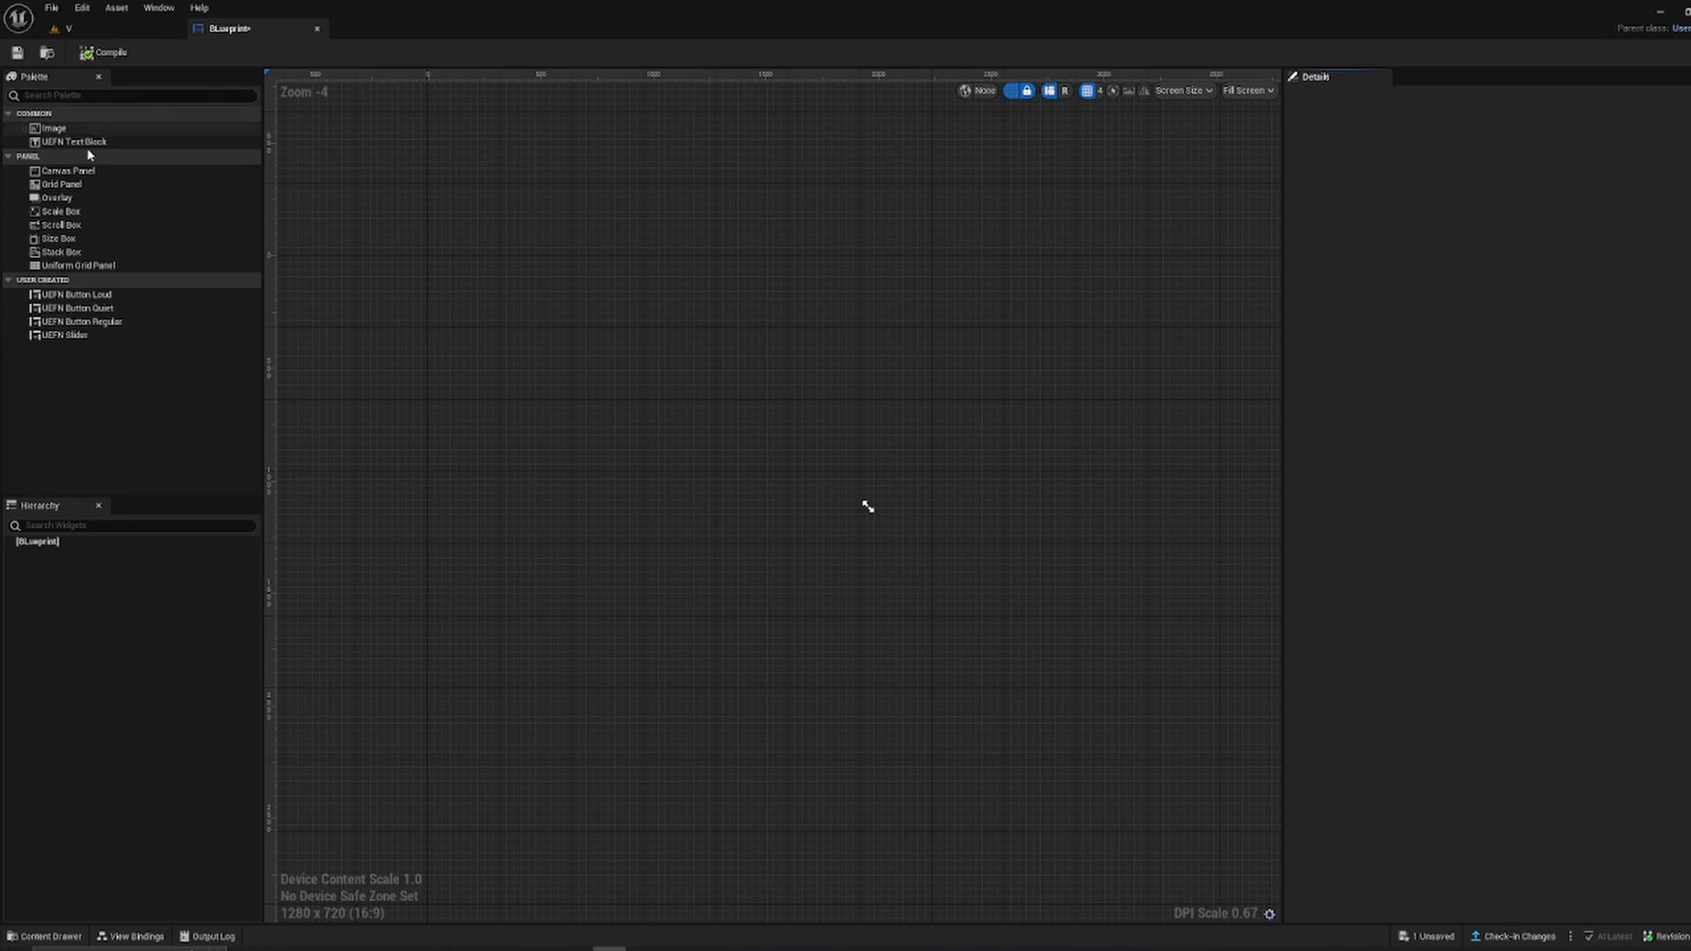
# - Add a Canvas Panel as the widget's root and place an Image of about 325 × 238 inside it
pyautogui.moveTo(54, 167); pyautogui.dragTo(773, 507)
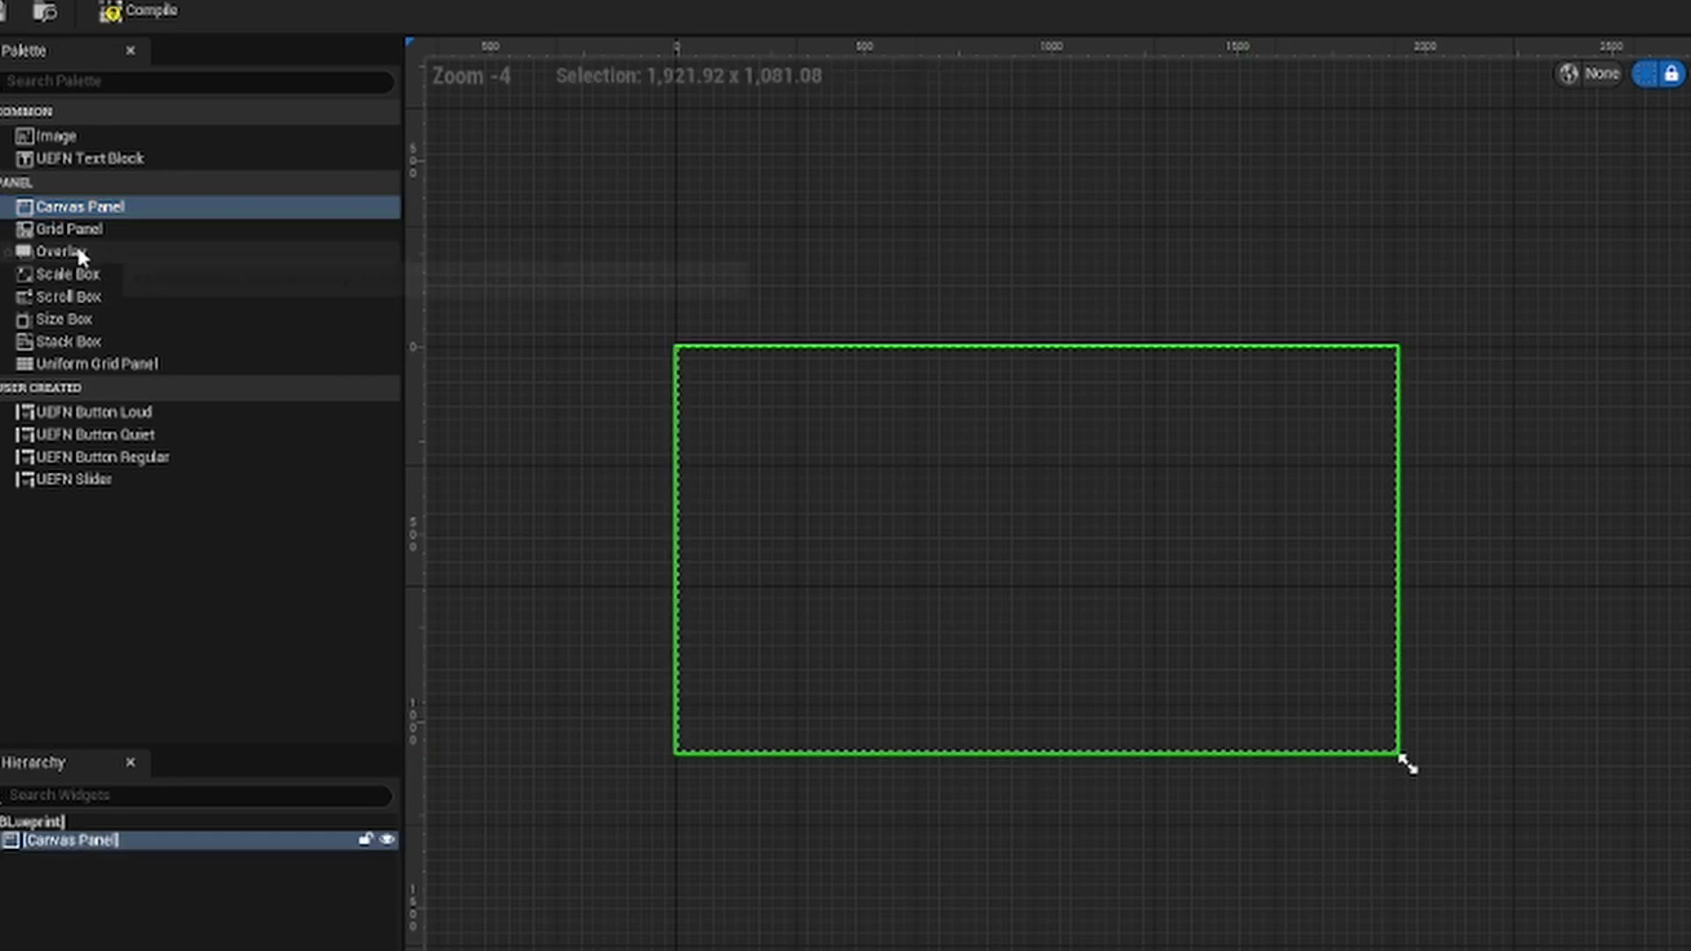
pyautogui.click(112, 138)
pyautogui.moveTo(112, 138); pyautogui.dragTo(980, 506)
pyautogui.press('Delete')
pyautogui.moveTo(71, 140); pyautogui.dragTo(1002, 592)
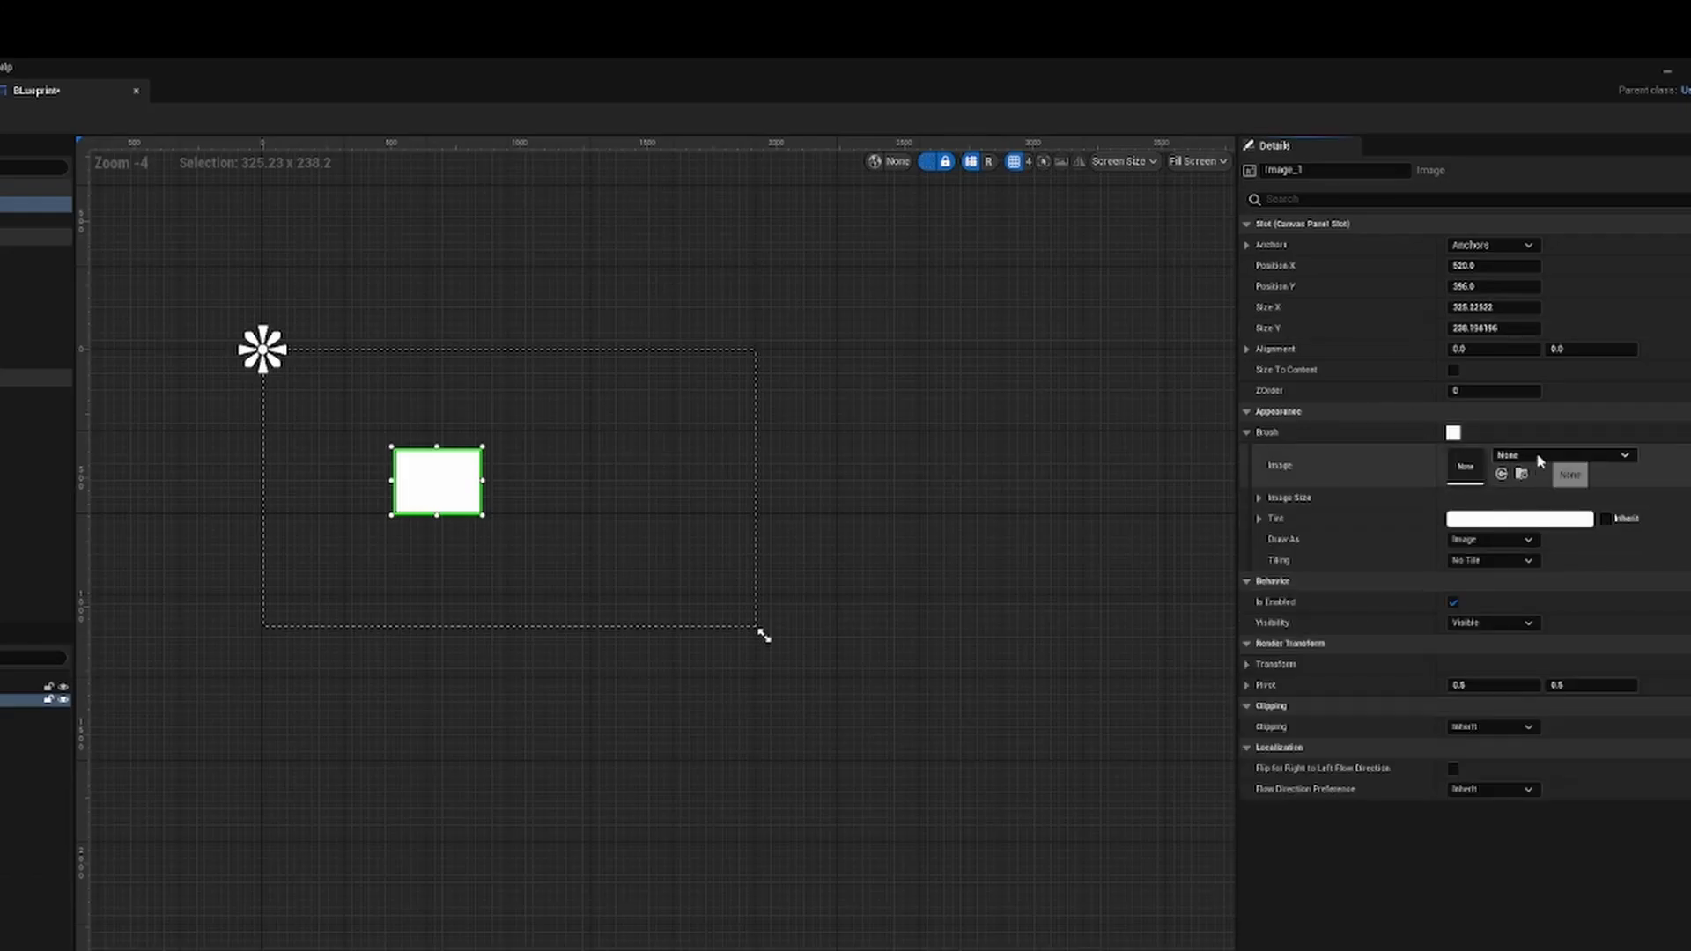
# - Assign the T_AmberForestTown_Ceiling_B_D texture to the image and move it to the canvas origin at position 0, 0
pyautogui.click(1540, 456)
pyautogui.click(1603, 622)
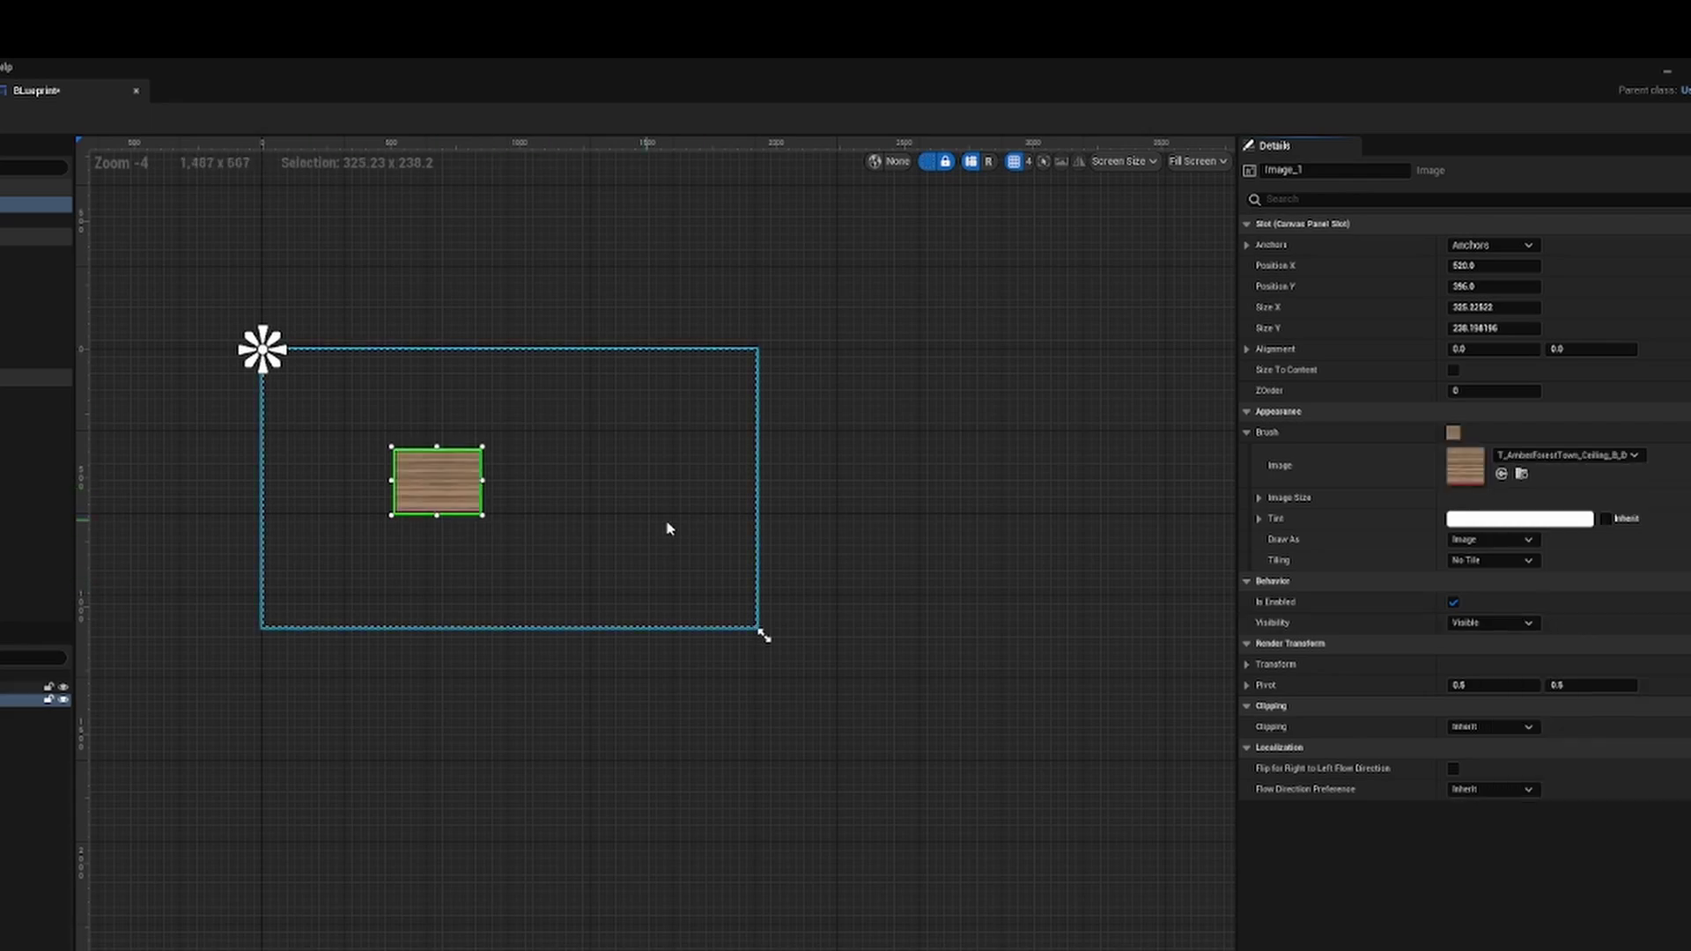
pyautogui.moveTo(438, 476); pyautogui.dragTo(398, 405)
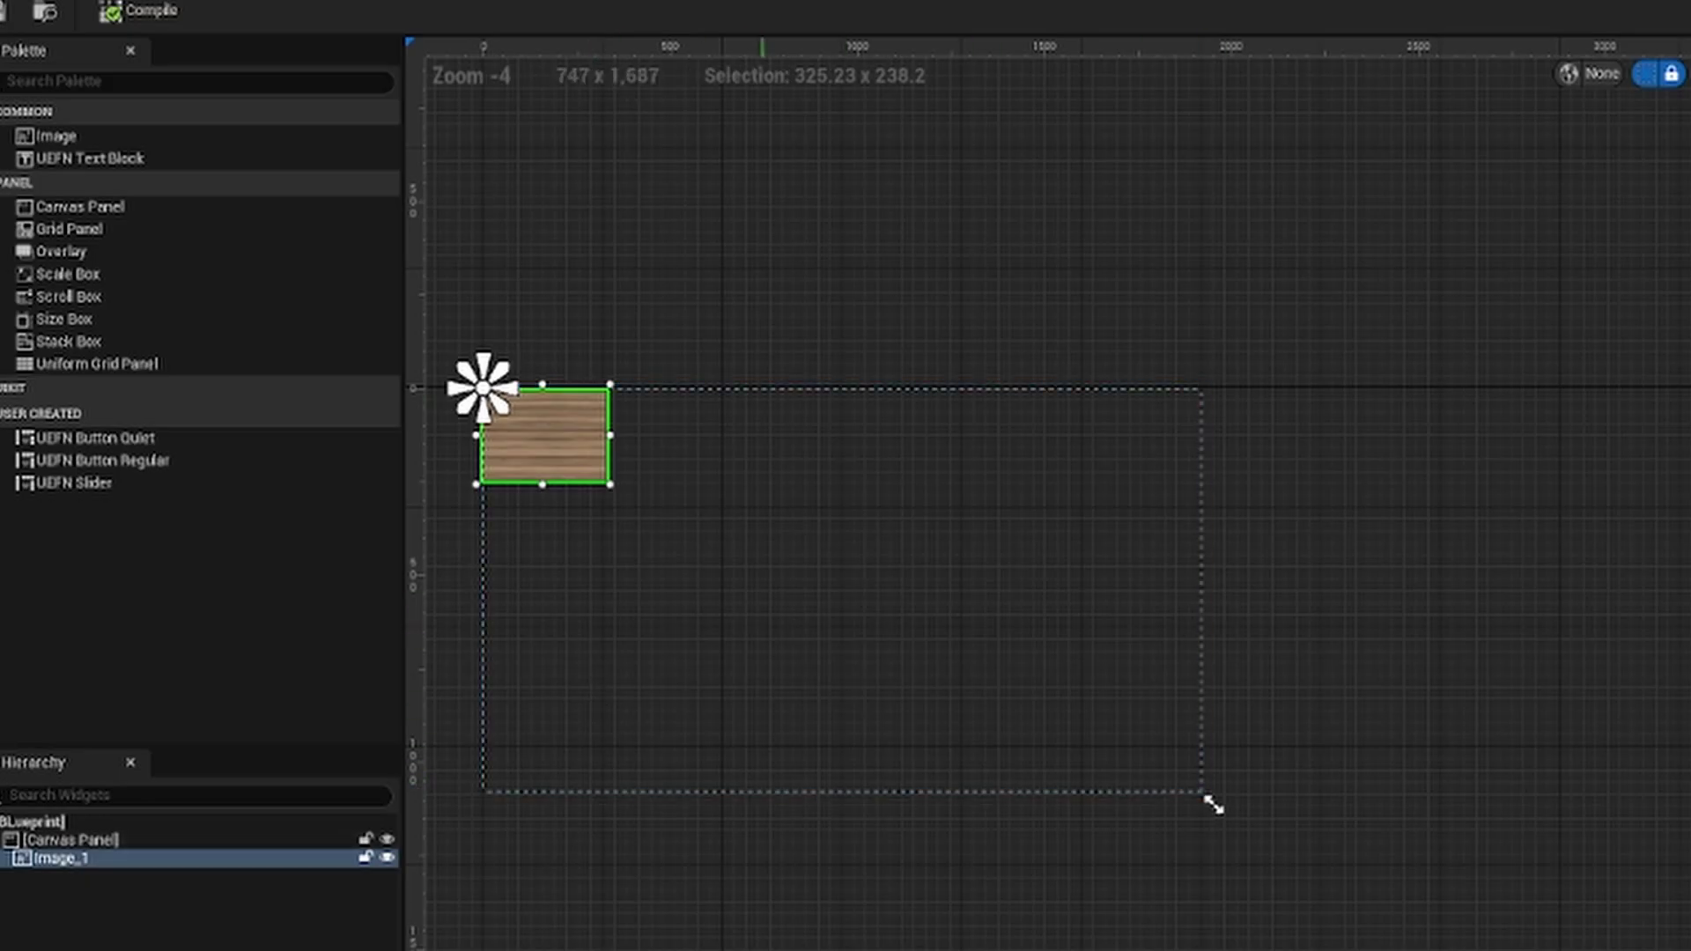
pyautogui.moveTo(388, 824); pyautogui.dragTo(587, 837, button='right')
pyautogui.moveTo(1144, 946); pyautogui.dragTo(1184, 950, button='right')
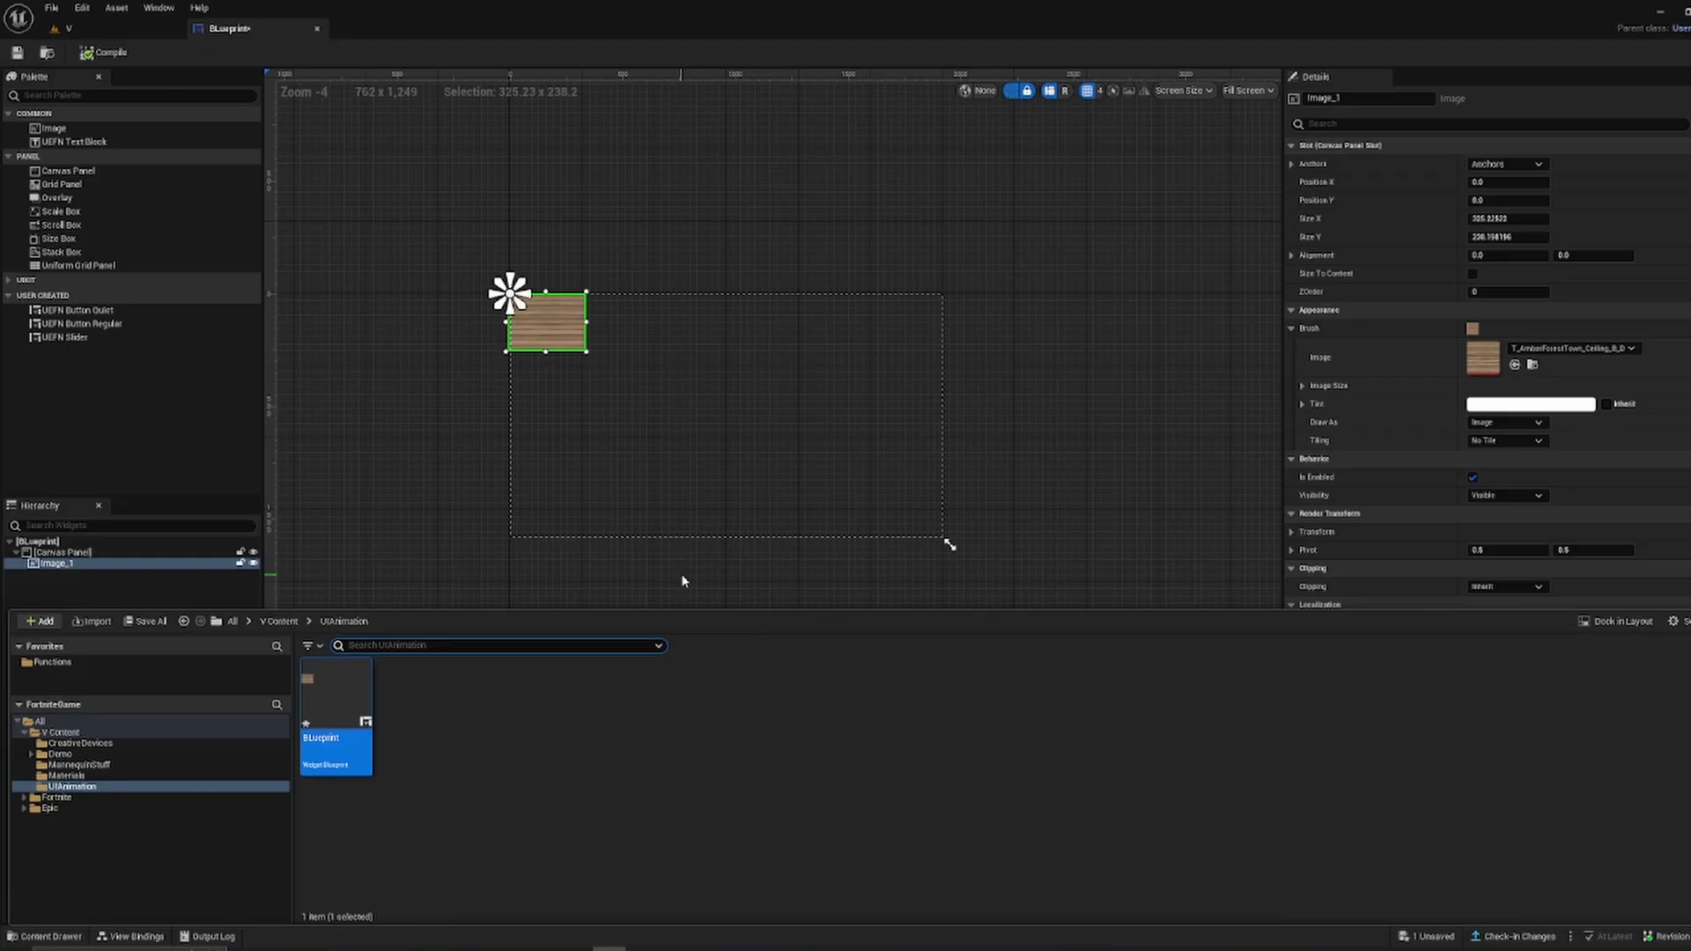
# - Create a material named DiscoFever in the UIAnimation folder and open it
pyautogui.click(497, 734)
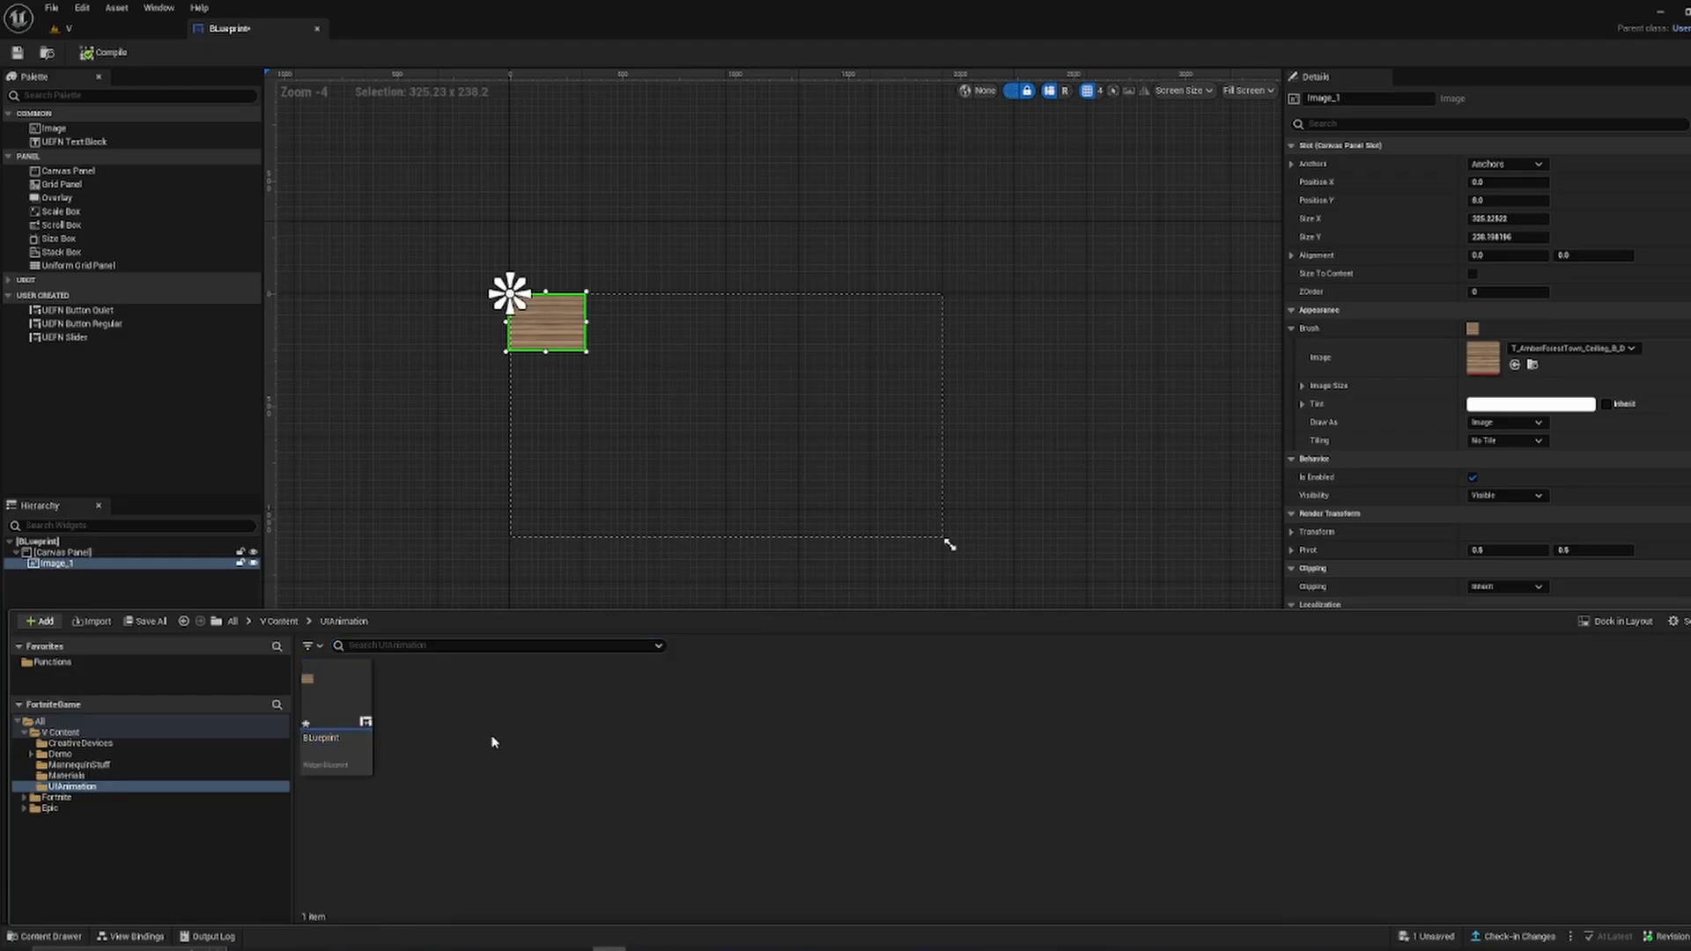
pyautogui.rightClick(489, 749)
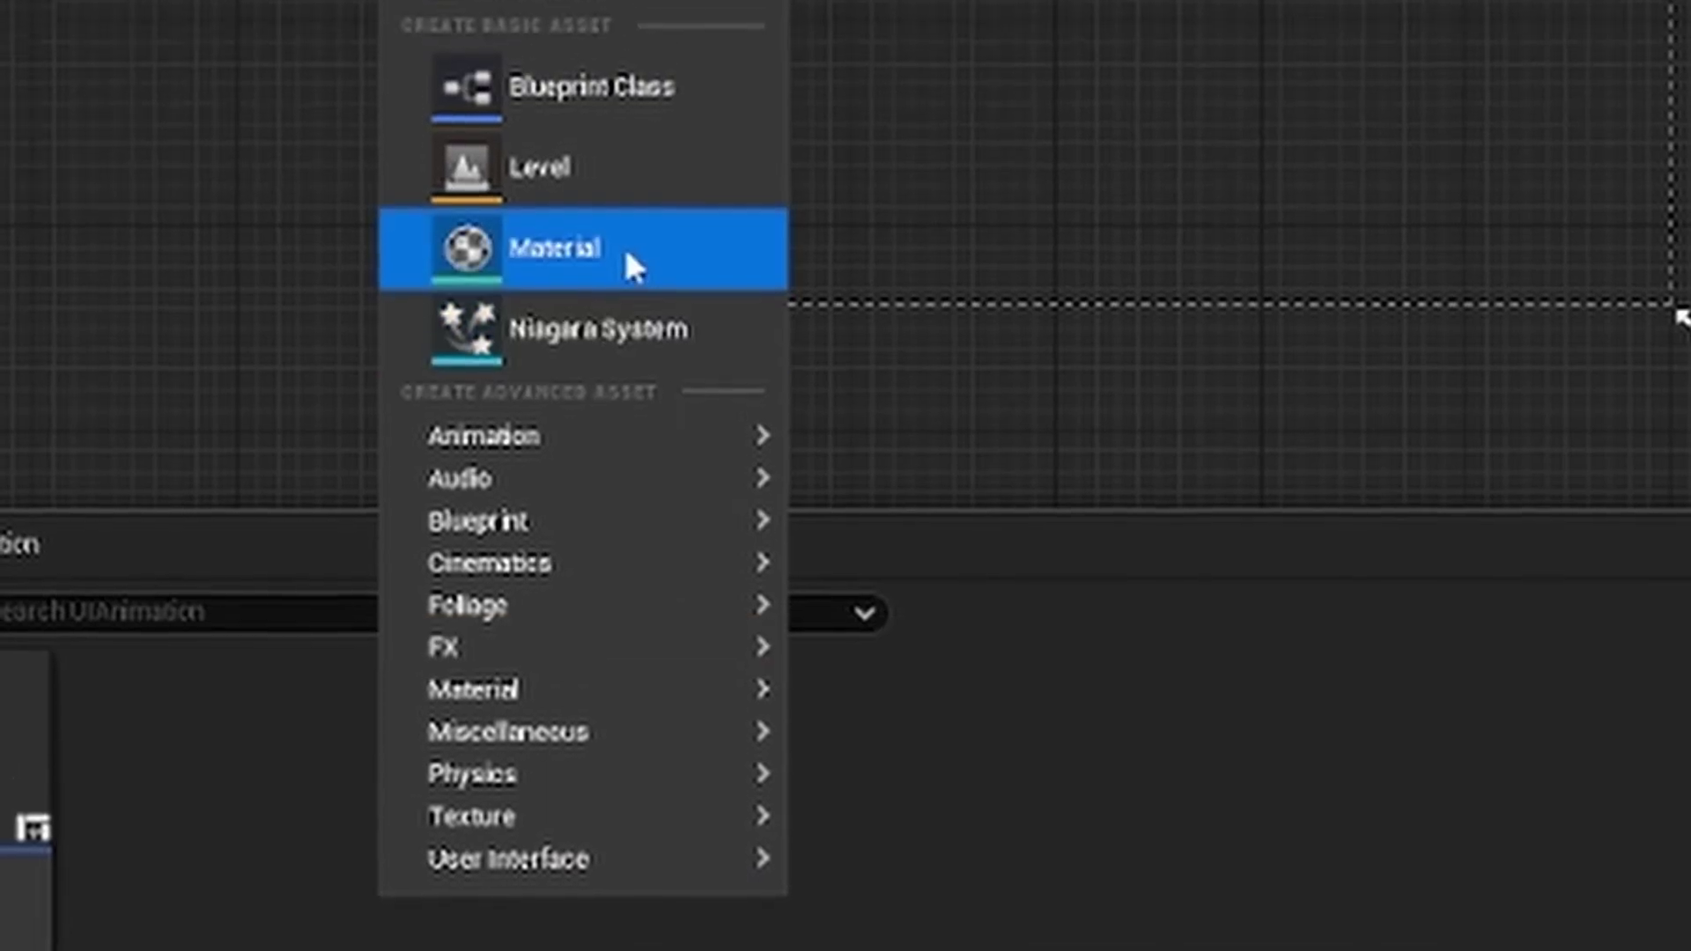
pyautogui.click(551, 515)
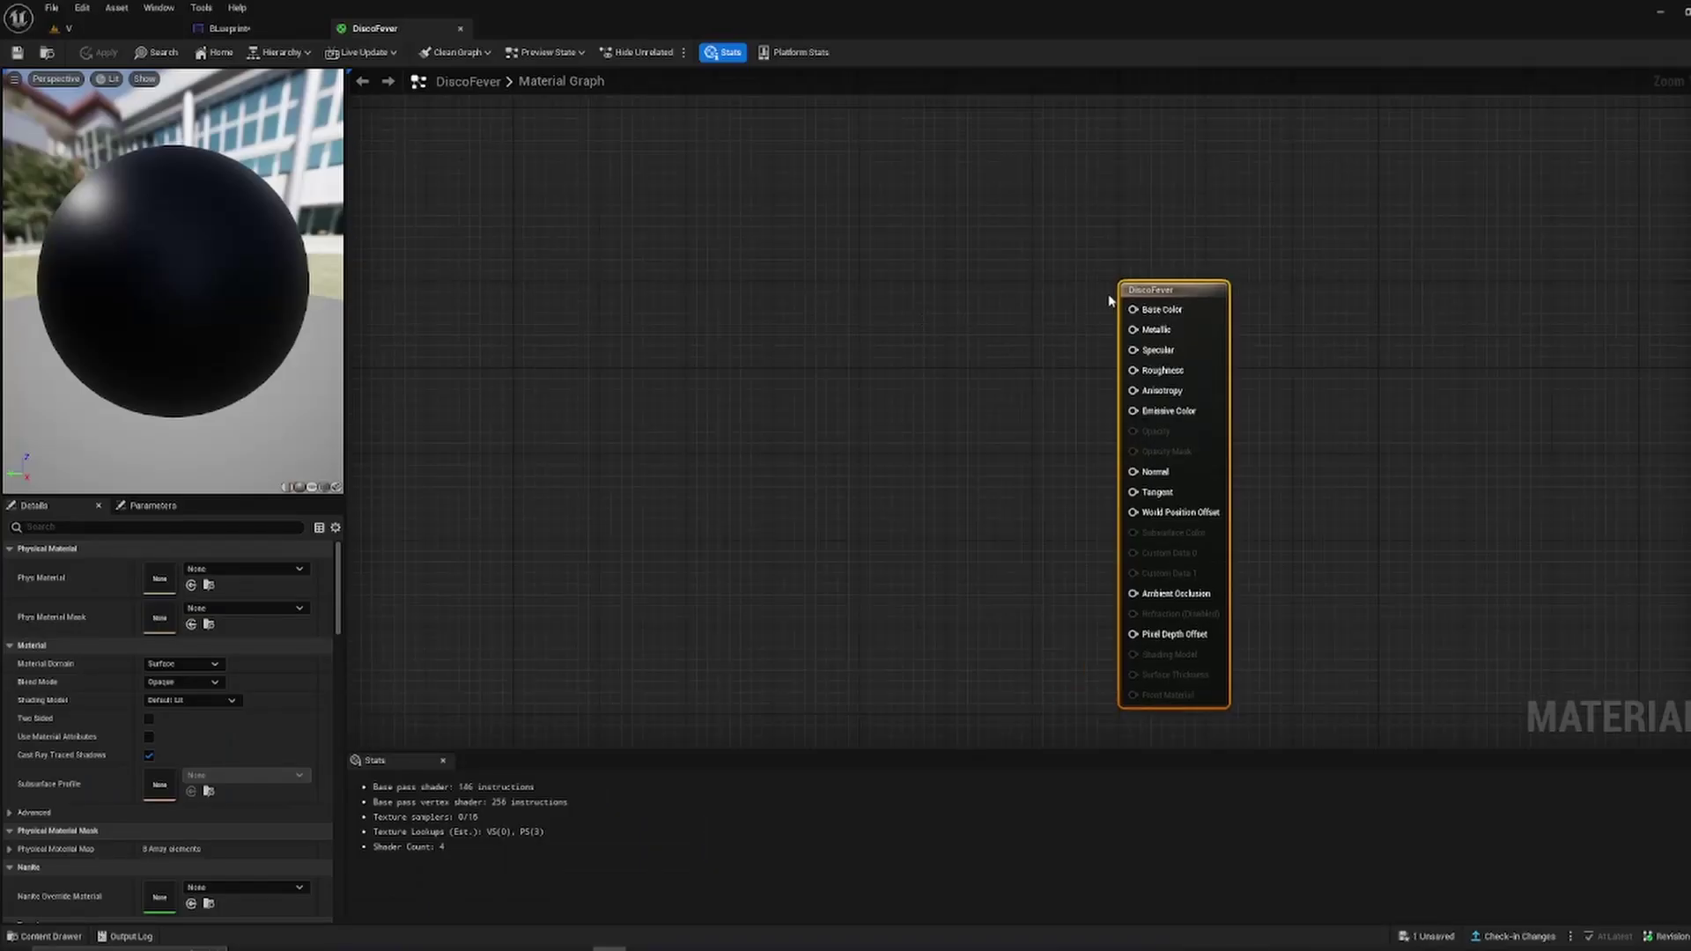
# - Set the Material Domain of the DiscoFever material to User Interface
pyautogui.moveTo(922, 416); pyautogui.dragTo(800, 433, button='right')
pyautogui.moveTo(1204, 407); pyautogui.dragTo(1165, 367, button='right')
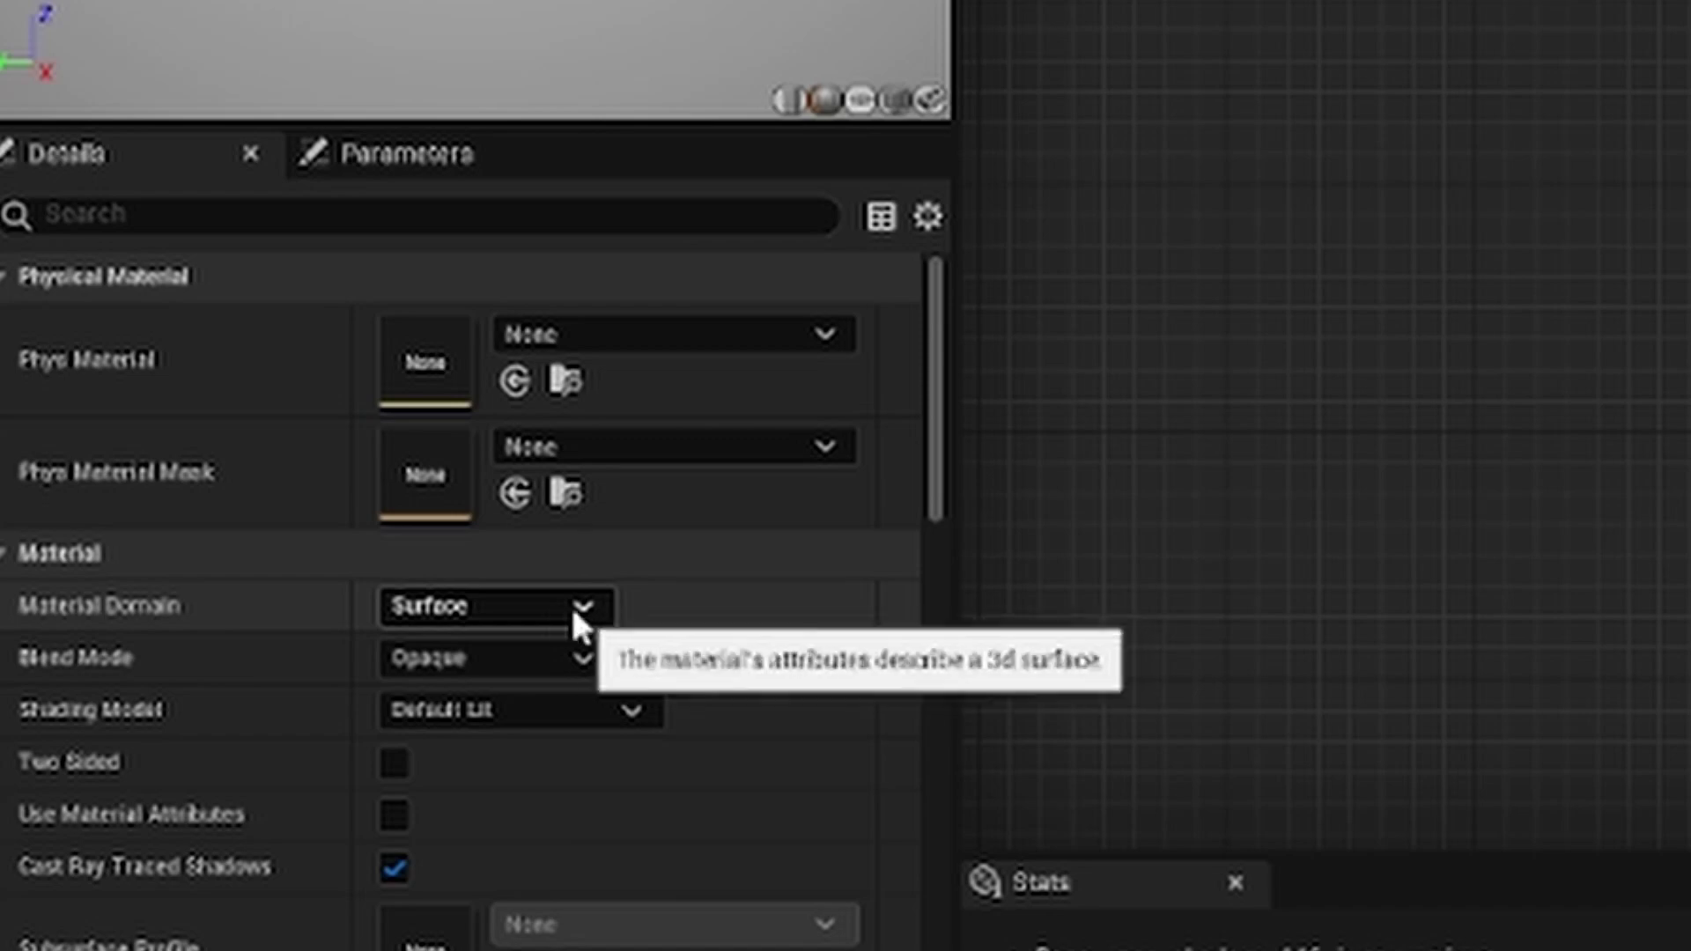
pyautogui.click(544, 606)
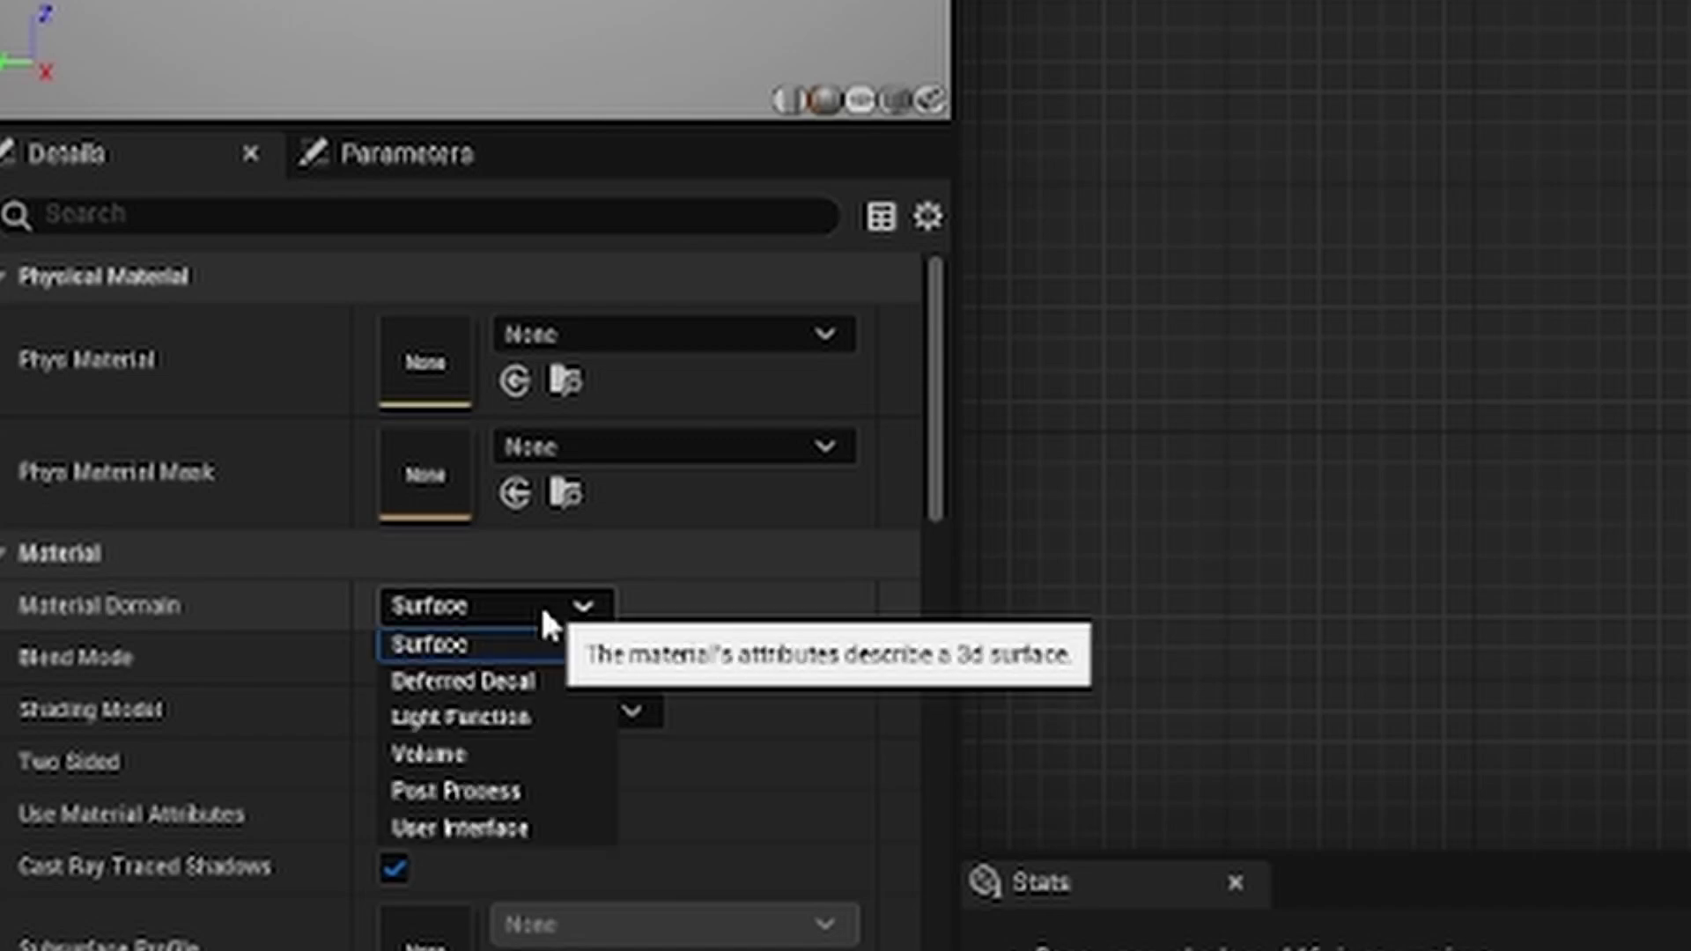
pyautogui.click(468, 826)
pyautogui.moveTo(873, 295); pyautogui.dragTo(678, 343, button='right')
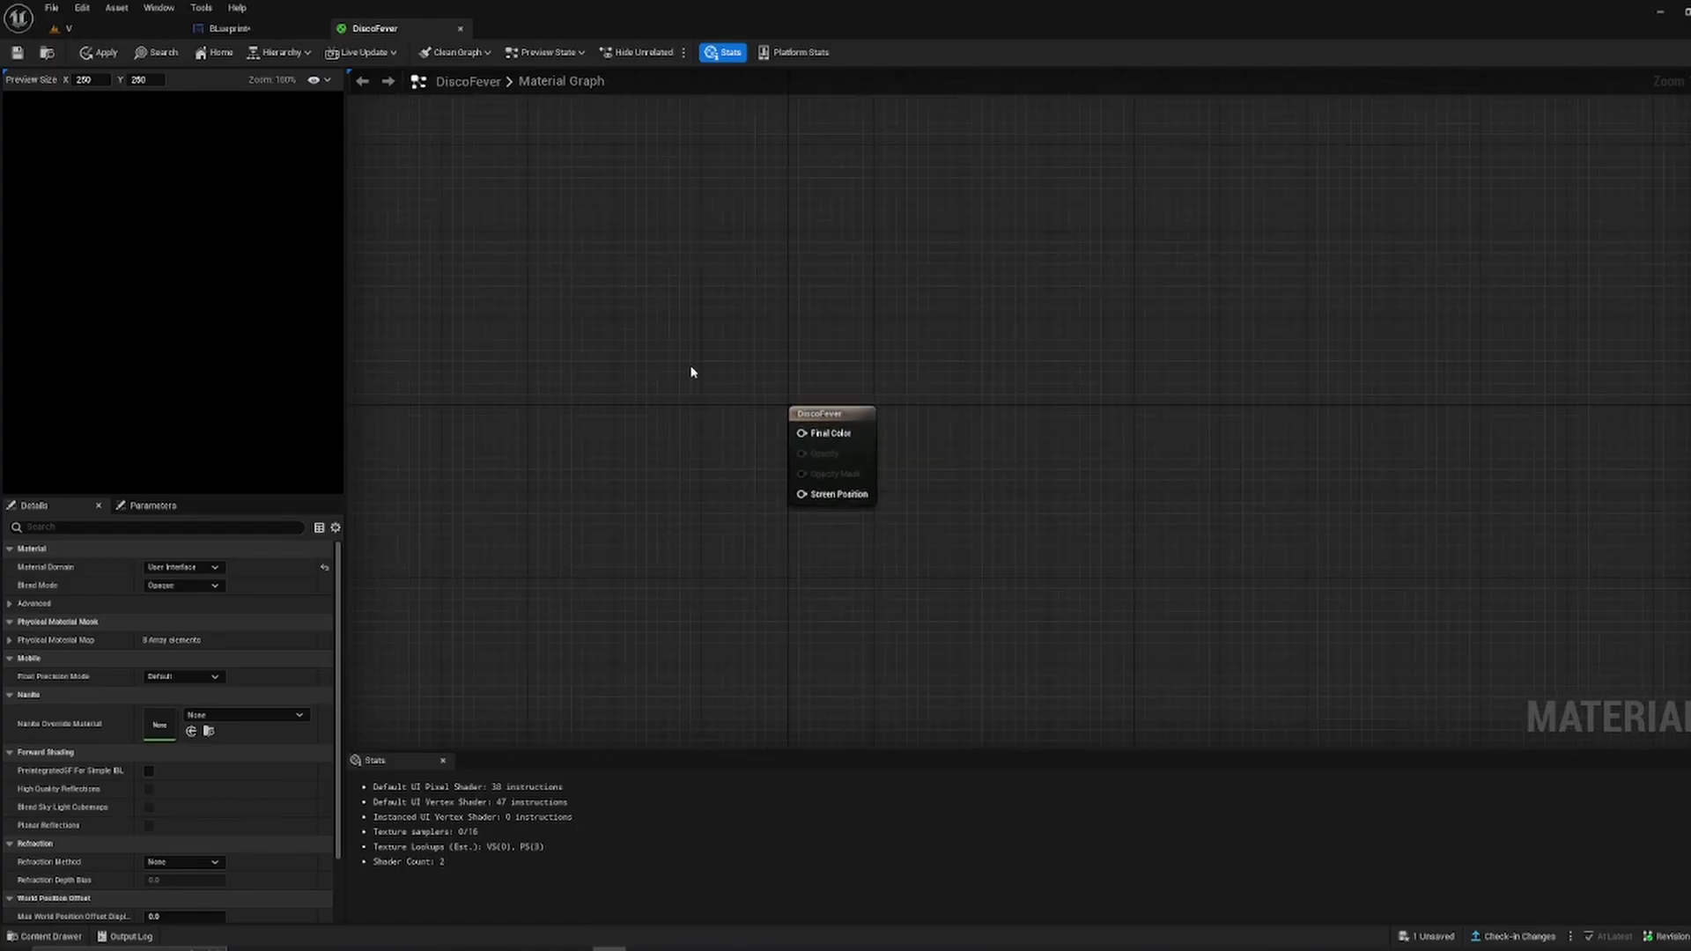
pyautogui.moveTo(689, 359); pyautogui.dragTo(821, 432)
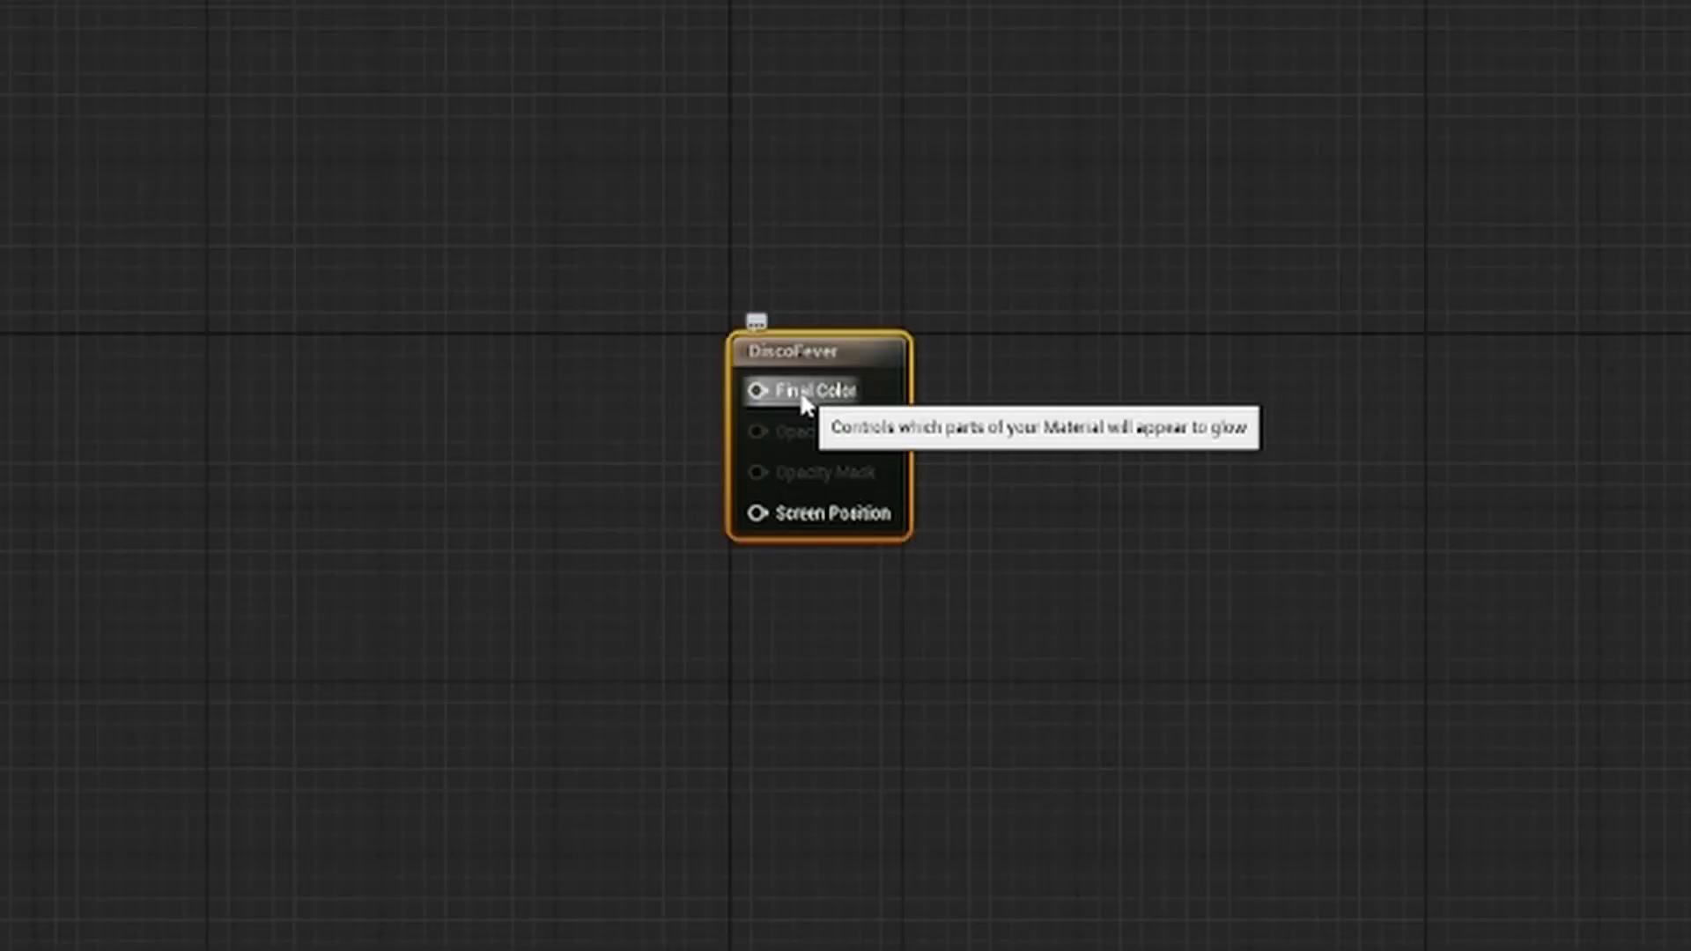
pyautogui.click(826, 514)
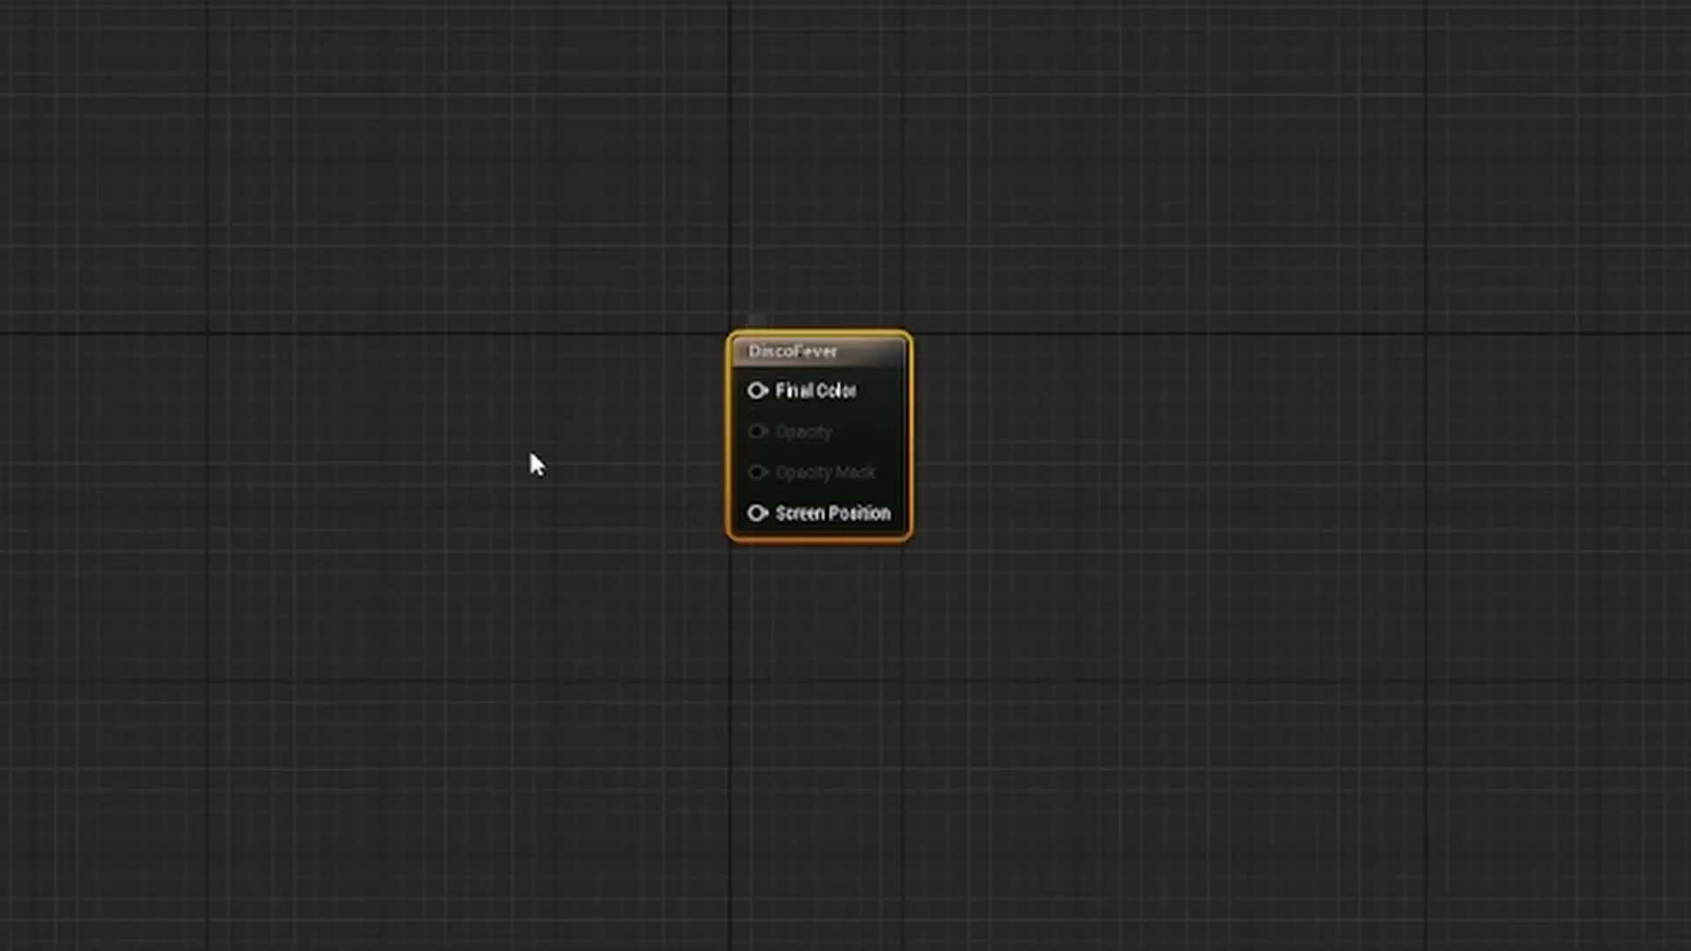
pyautogui.click(590, 365)
pyautogui.moveTo(590, 366); pyautogui.dragTo(816, 394, button='right')
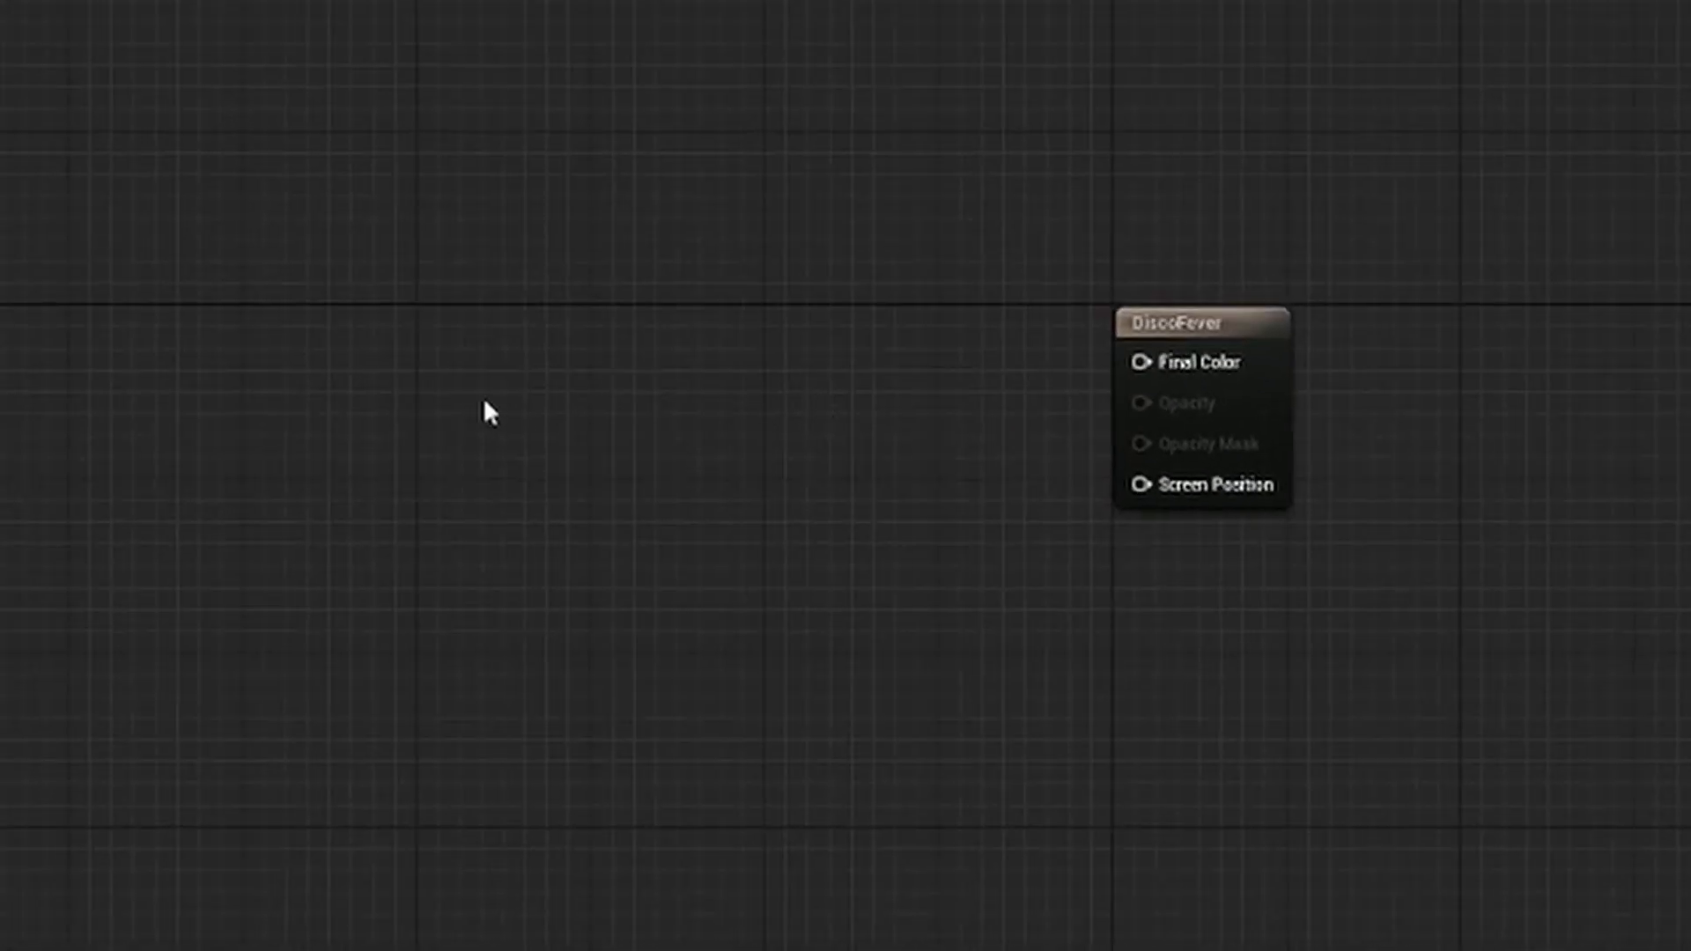
pyautogui.rightClick(485, 403)
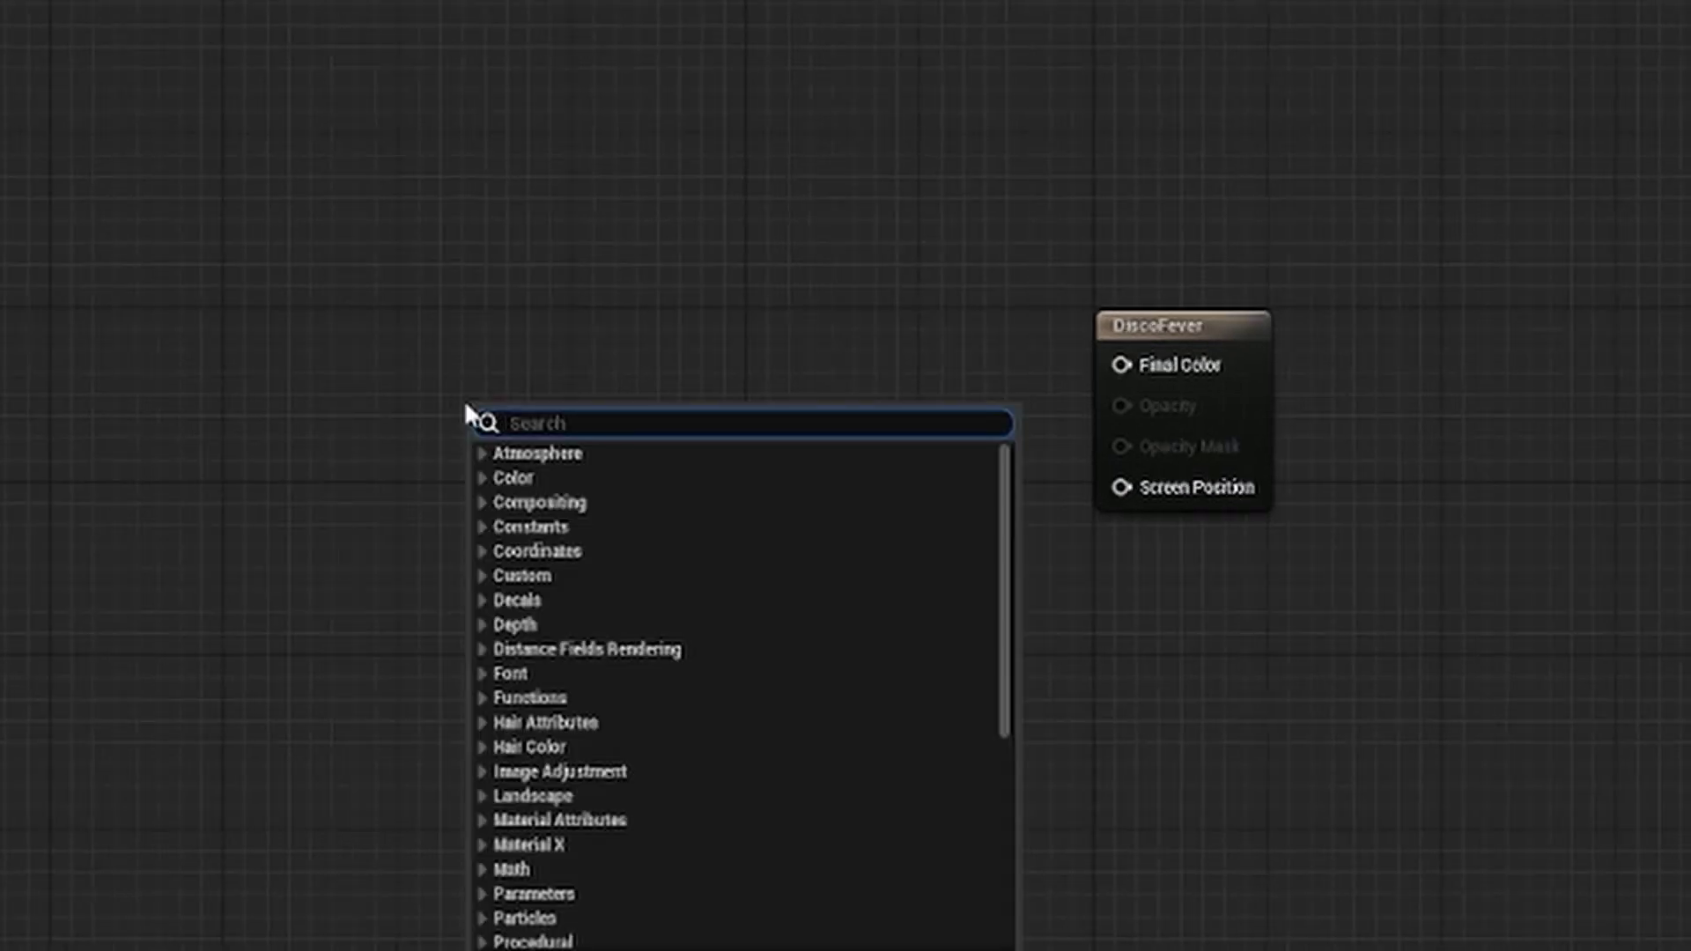
pyautogui.write('texture')
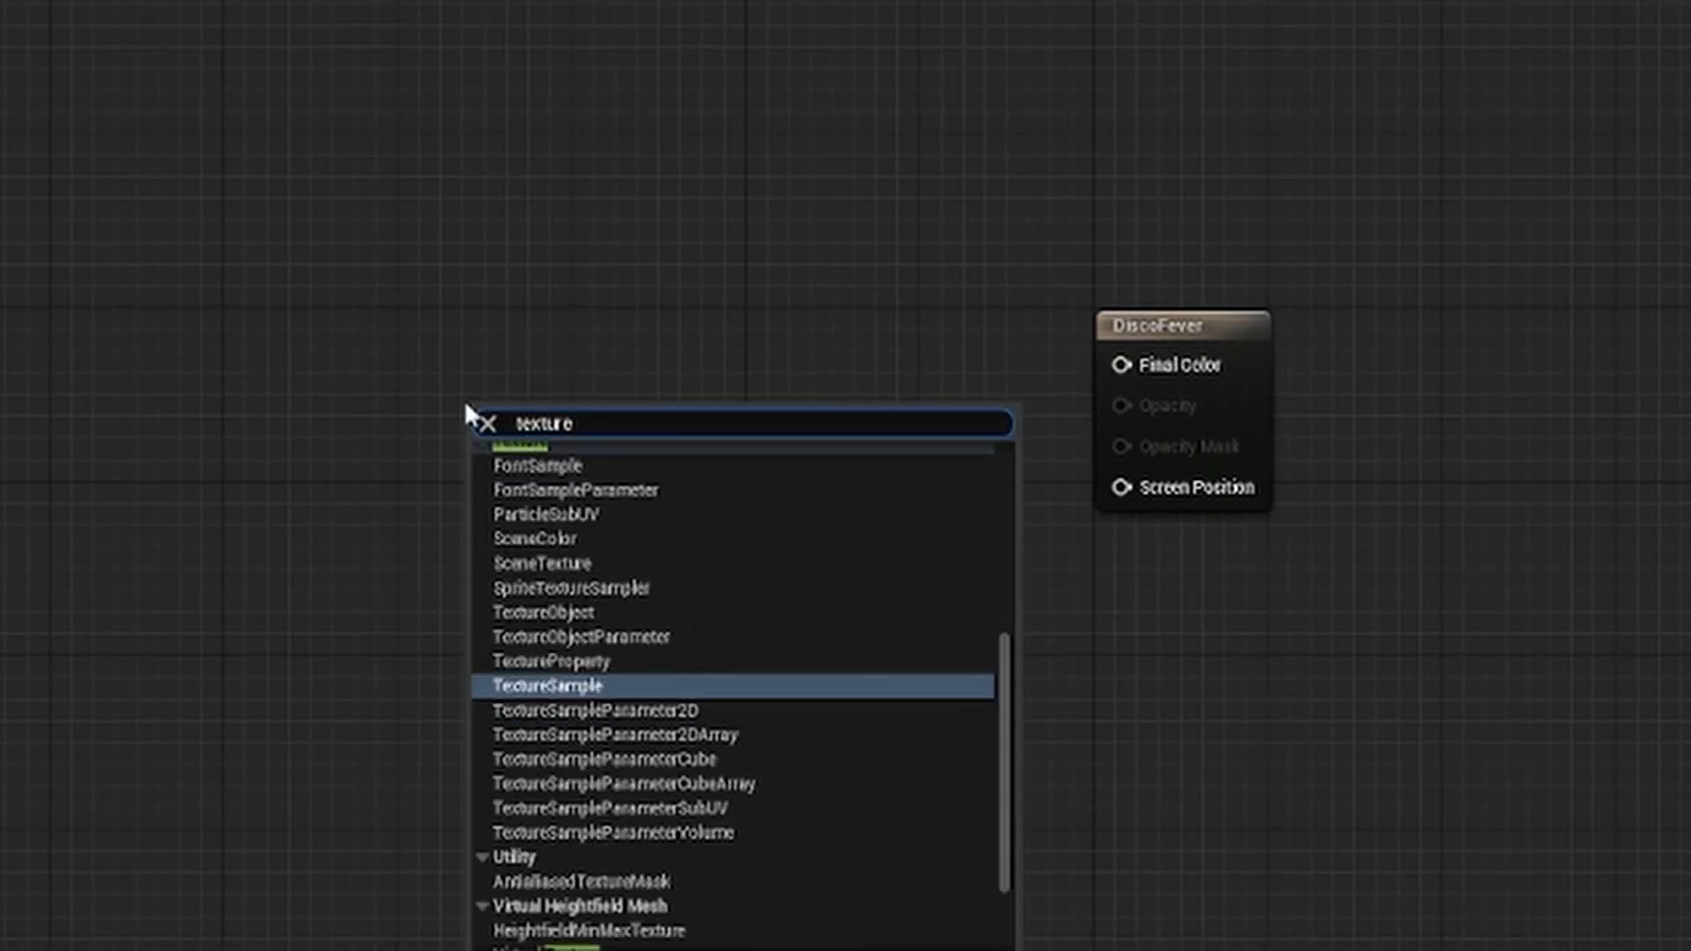
pyautogui.press('Return')
pyautogui.press('Delete')
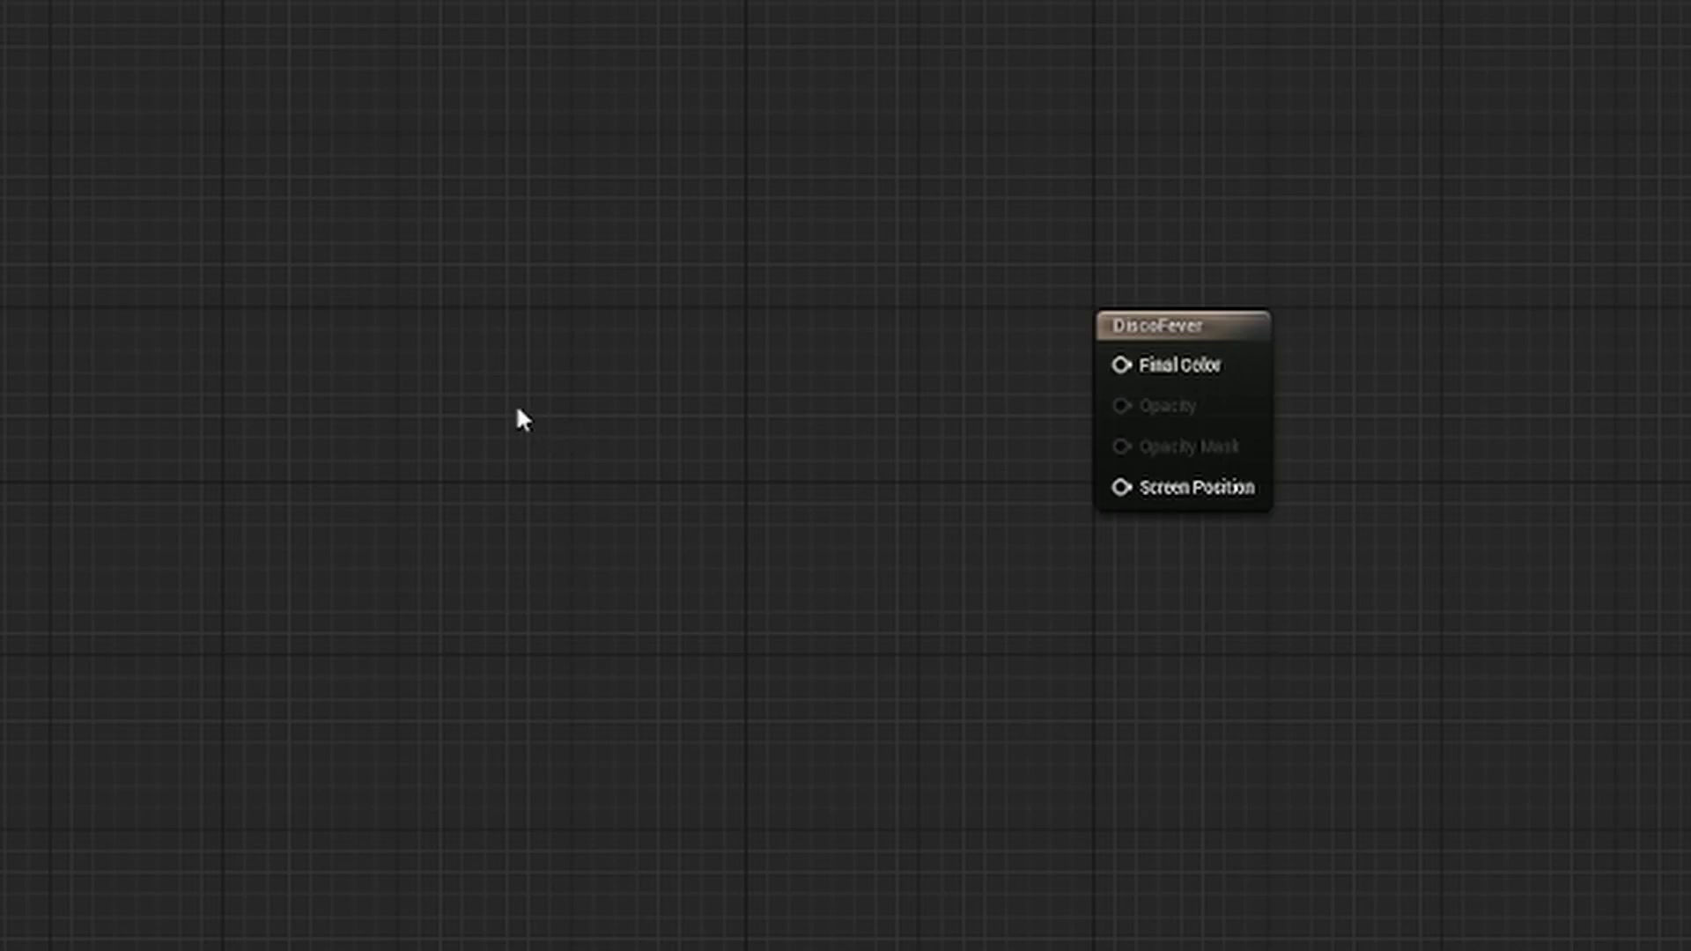
# - Add a Texture Sample node beside the material output node and assign the T_UI_IconLibrary_grenade_64 texture to it
pyautogui.moveTo(517, 406); pyautogui.dragTo(592, 477, button='right')
pyautogui.press('t')
pyautogui.click(564, 463)
pyautogui.moveTo(647, 475); pyautogui.dragTo(490, 302)
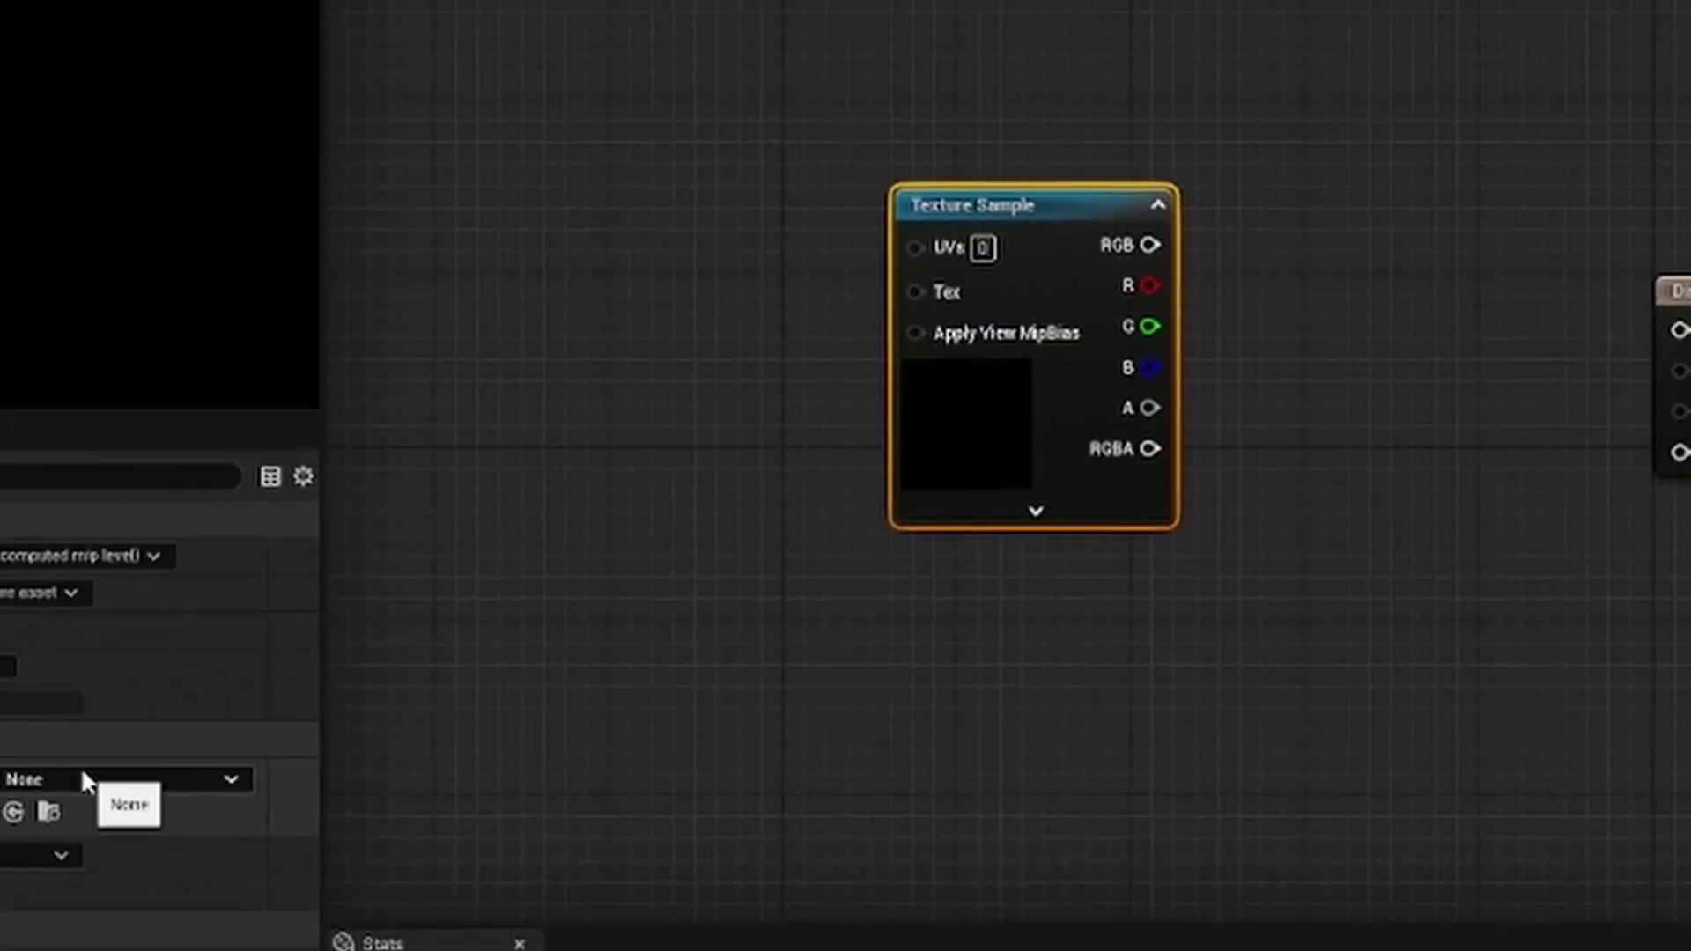
pyautogui.click(81, 770)
pyautogui.moveTo(715, 377); pyautogui.dragTo(724, 516)
pyautogui.click(724, 516)
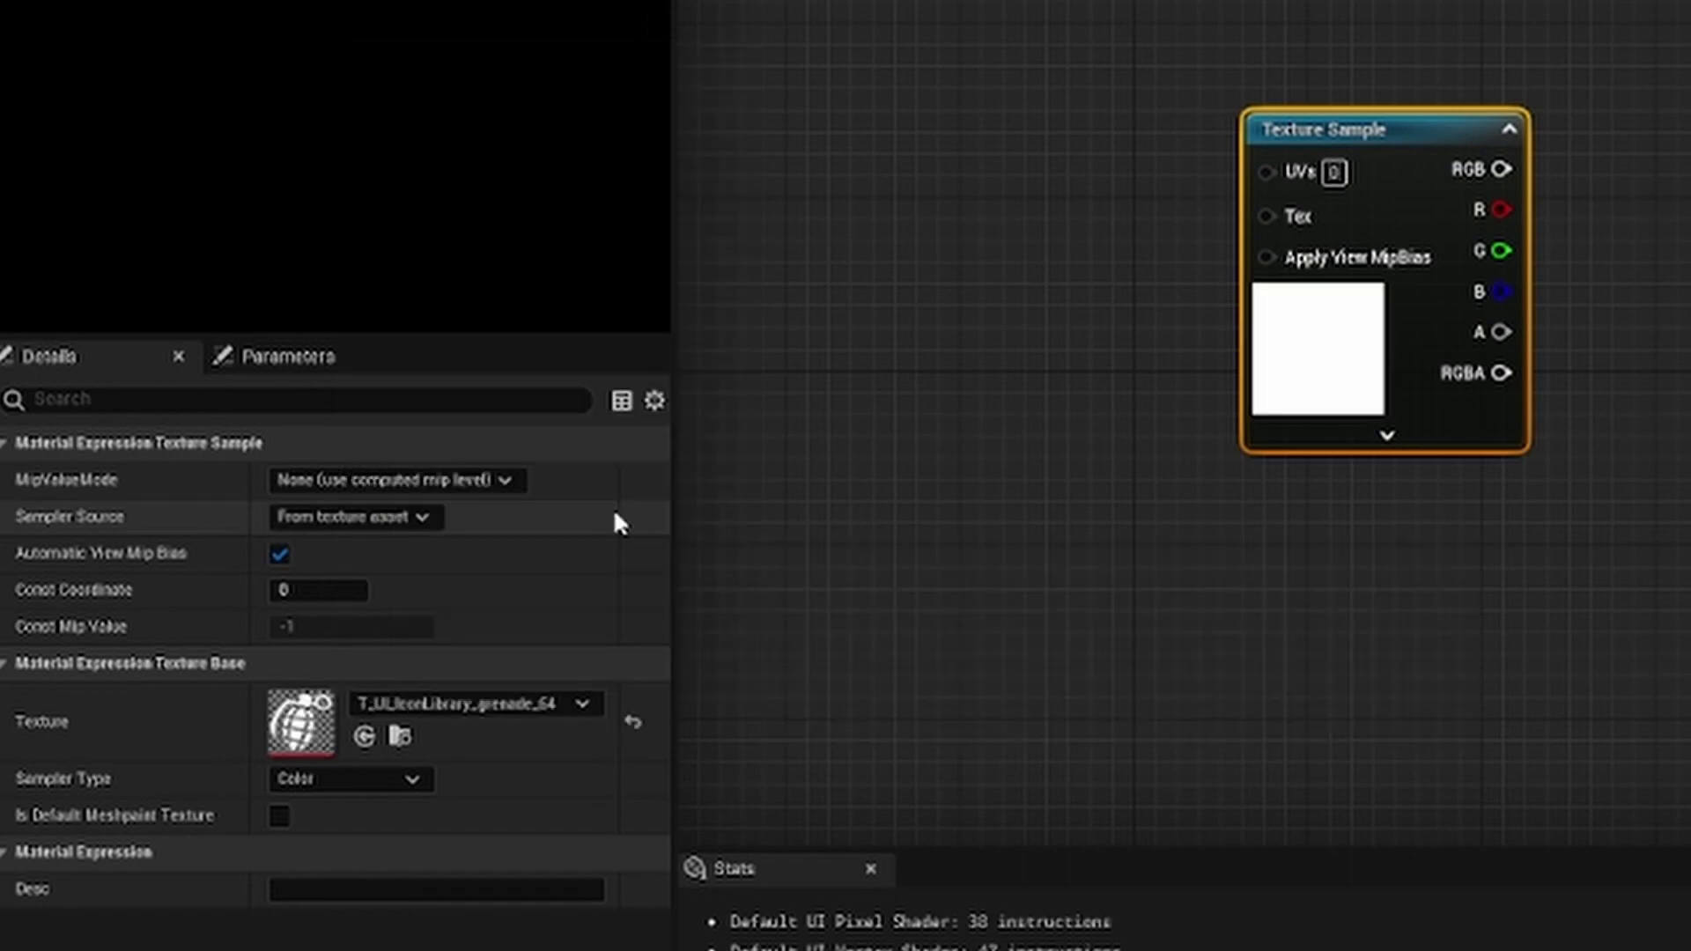
# - Connect the Texture Sample's RGB output to the material's Final Color input and save the material
pyautogui.moveTo(993, 538); pyautogui.dragTo(778, 584, button='right')
pyautogui.moveTo(1320, 253); pyautogui.dragTo(1184, 459)
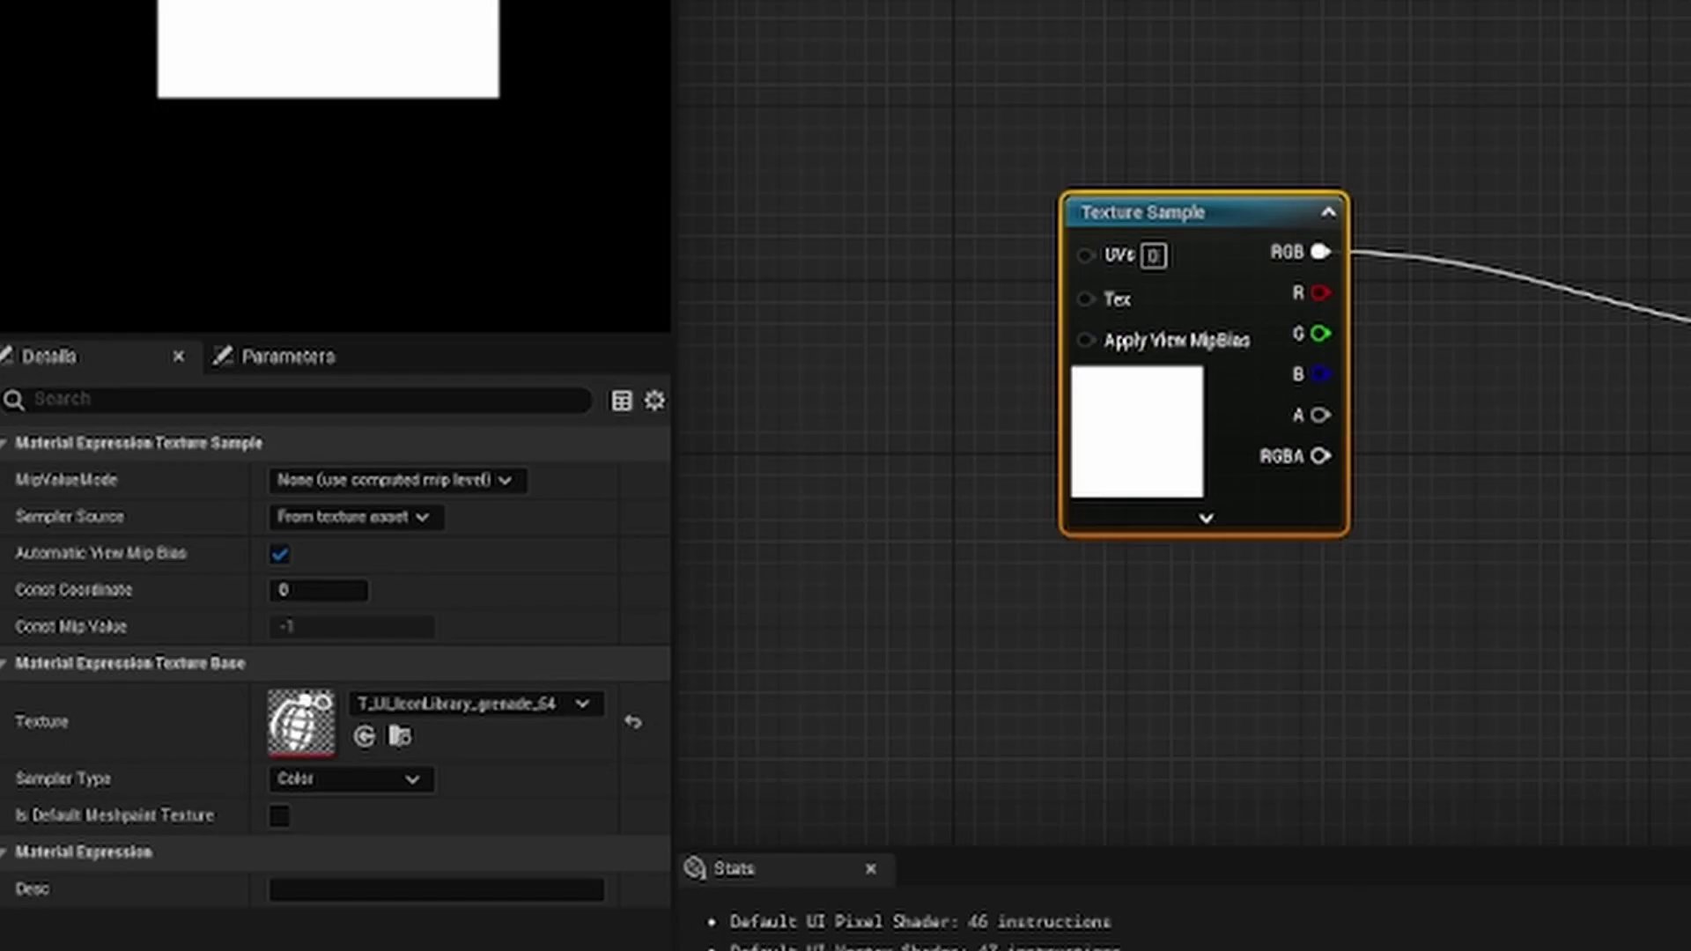
pyautogui.hotkey('ctrl', 's')
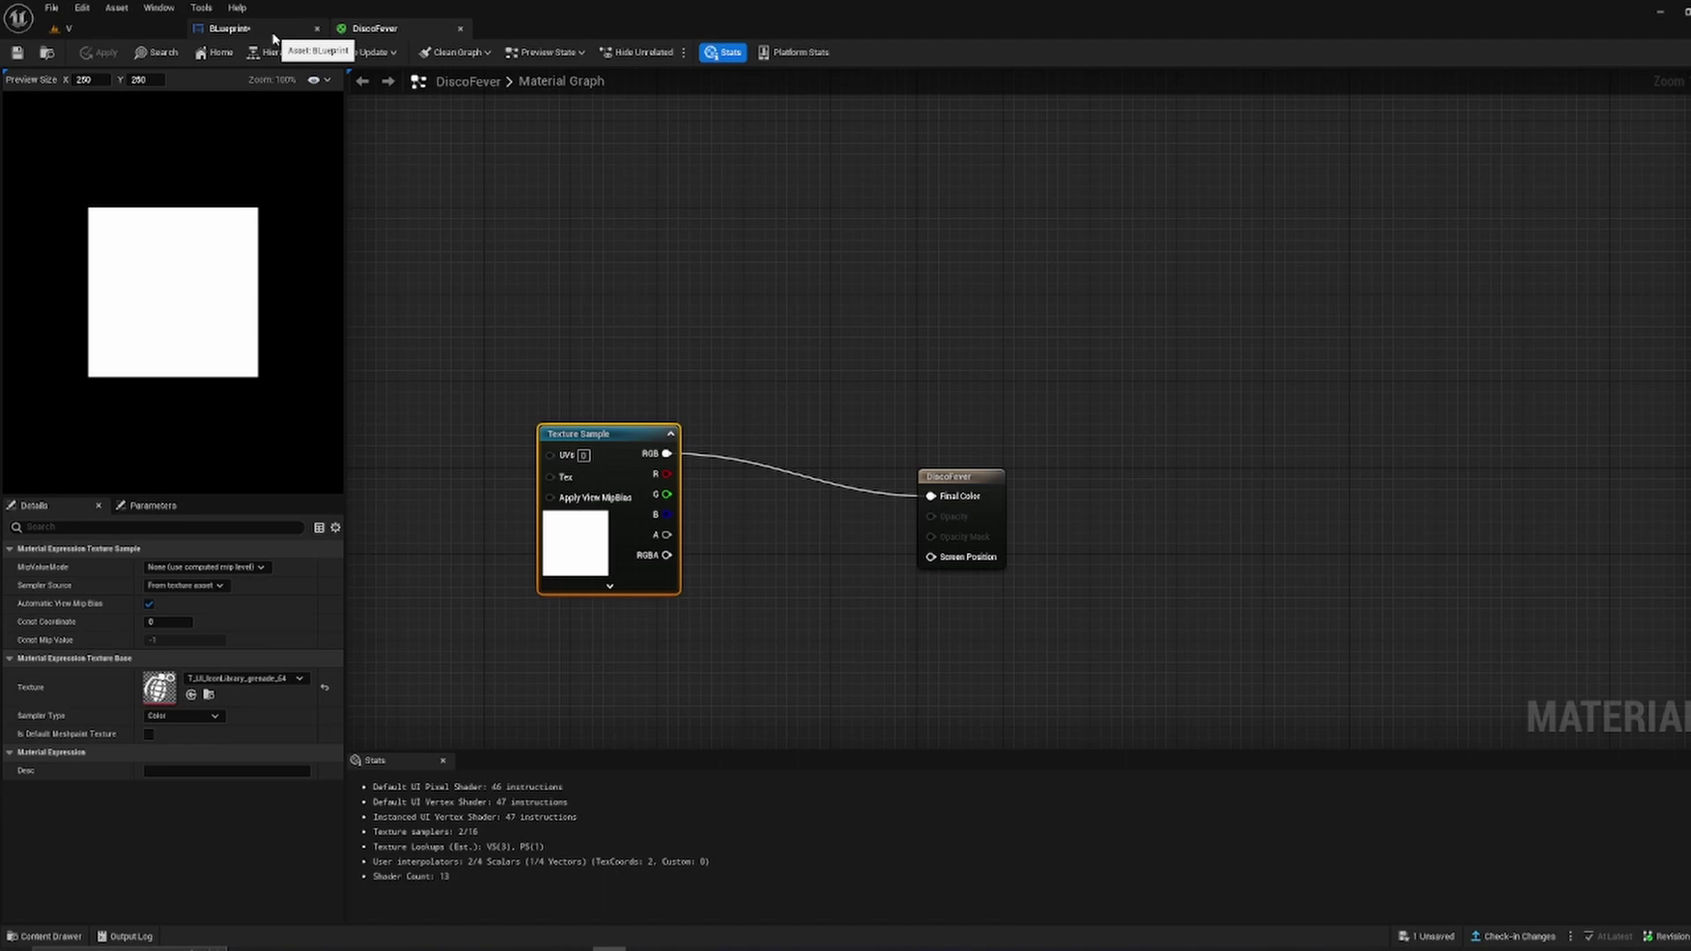
# - Place the DiscoFever material as a second image on the widget's canvas and enlarge it to about 295 × 280
pyautogui.click(273, 35)
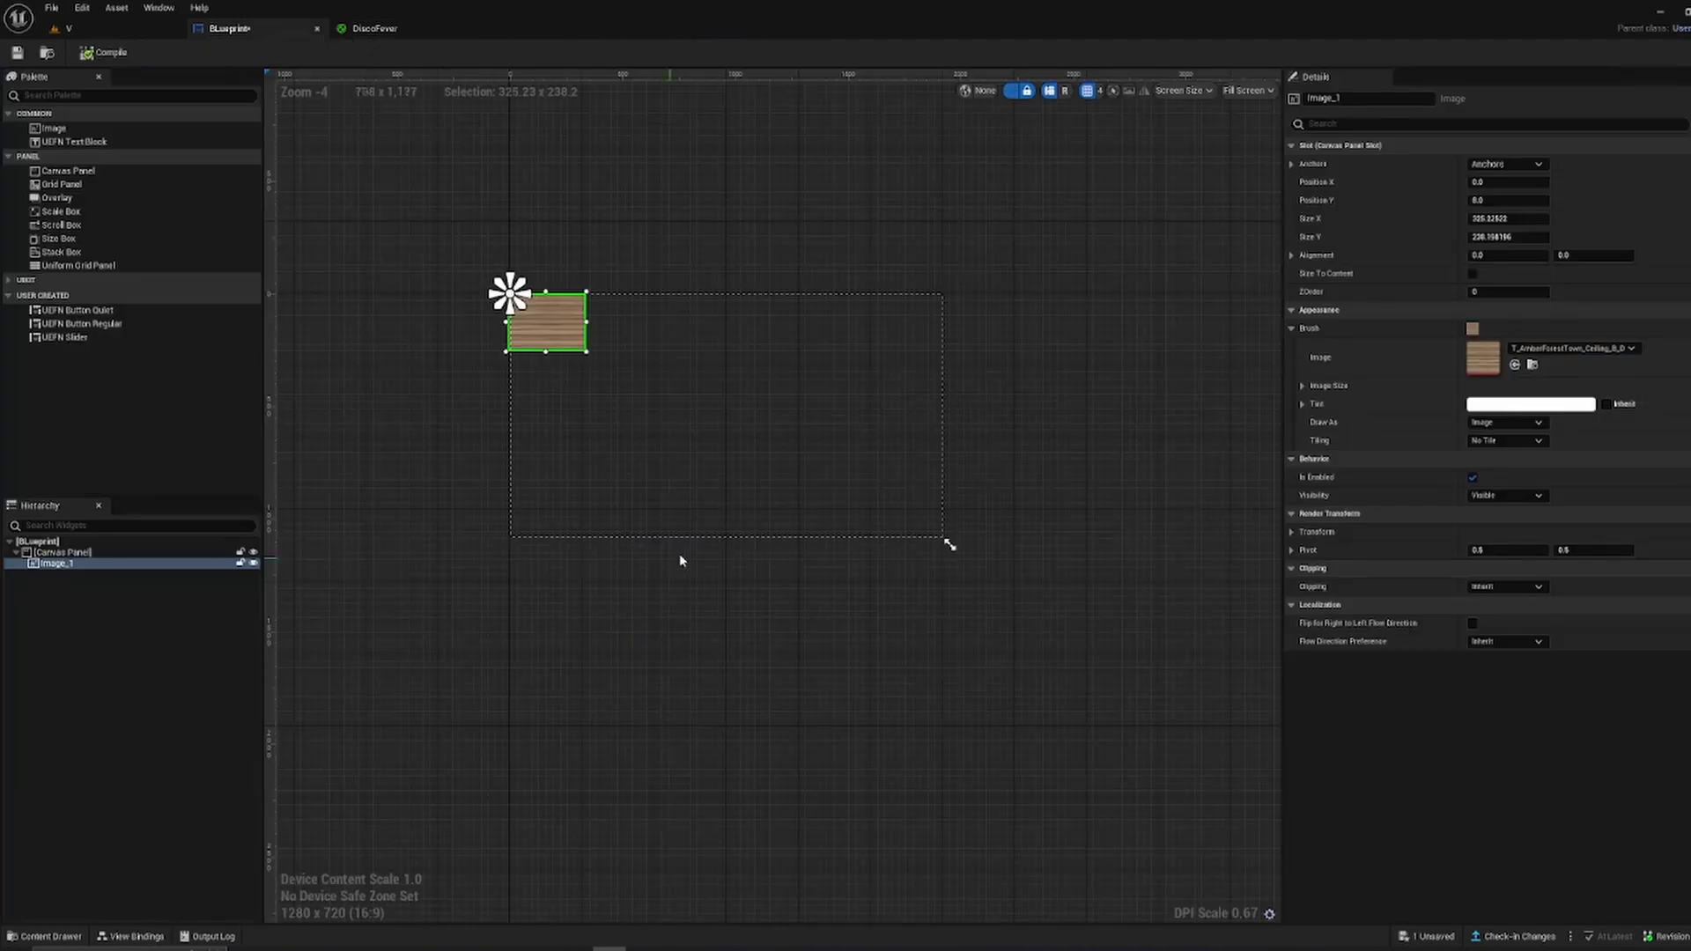
pyautogui.hotkey('ctrl', 'space')
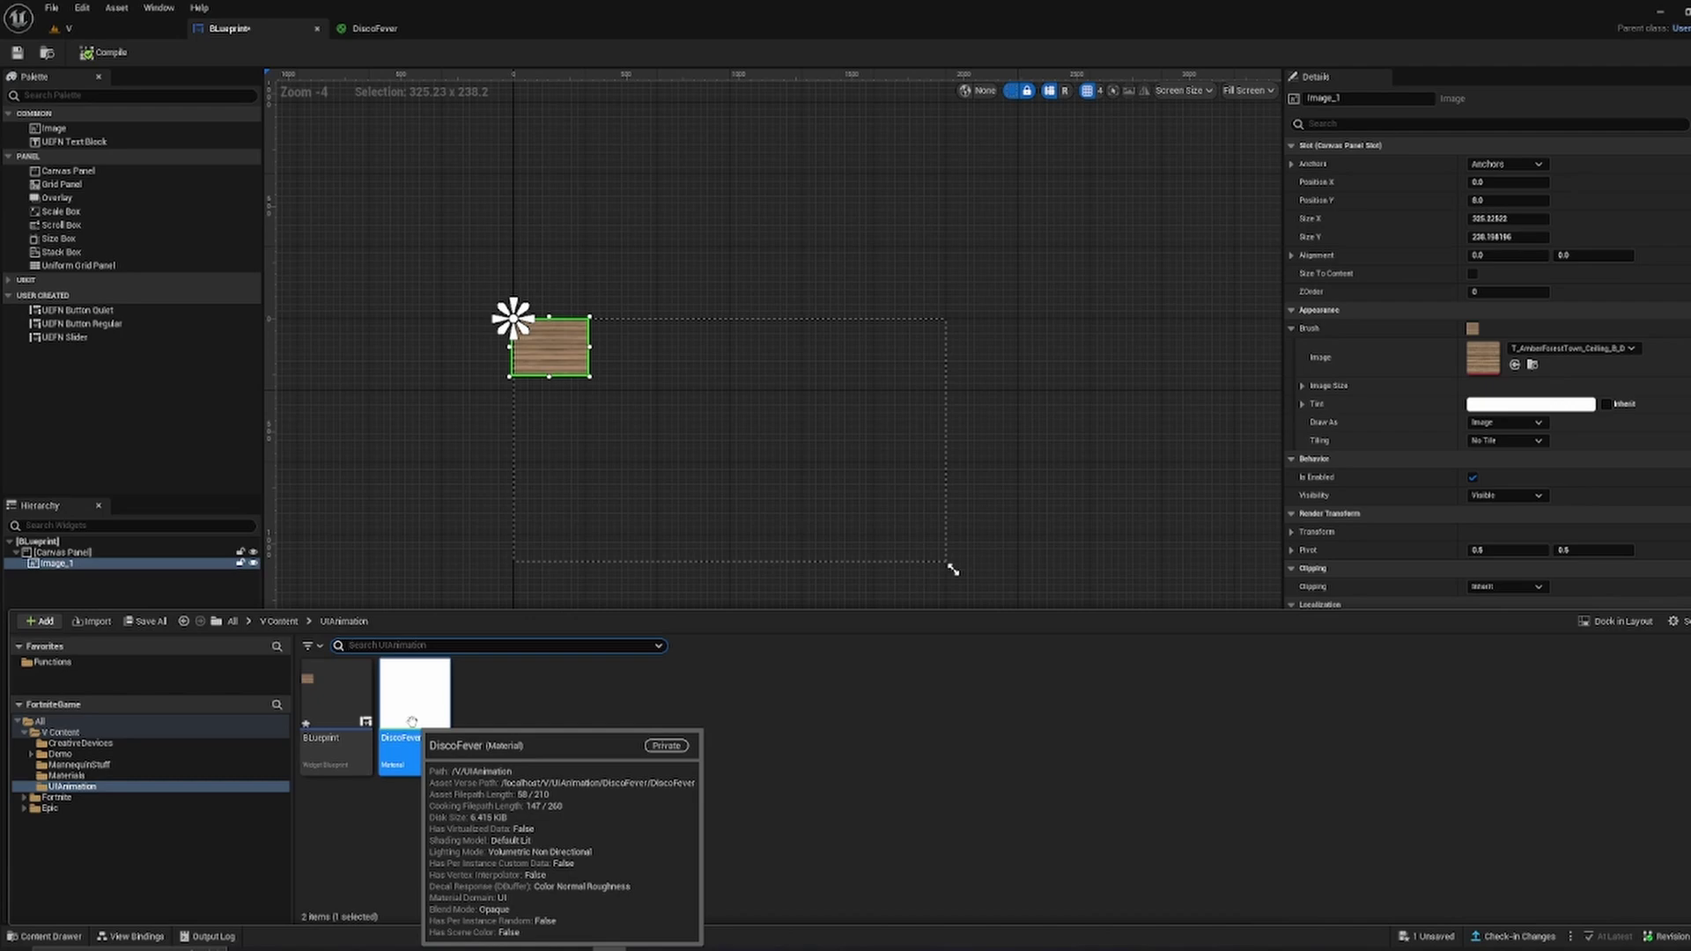
pyautogui.moveTo(411, 722); pyautogui.dragTo(690, 442)
pyautogui.scroll(5, 696, 413)
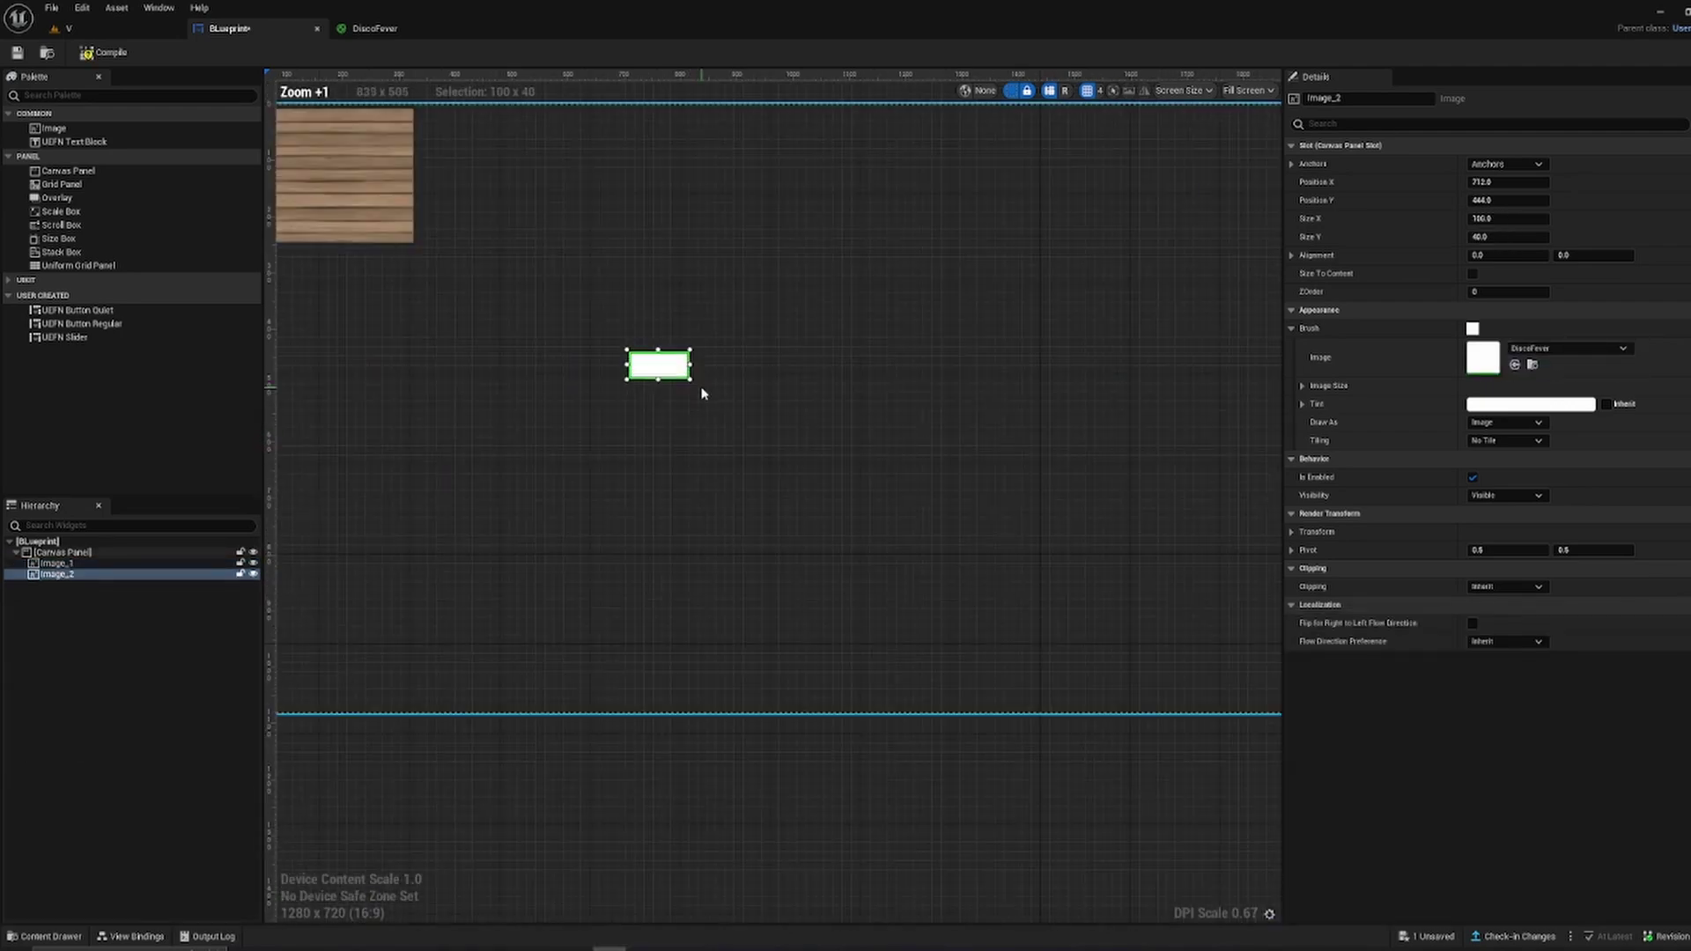
pyautogui.moveTo(692, 380); pyautogui.dragTo(800, 516)
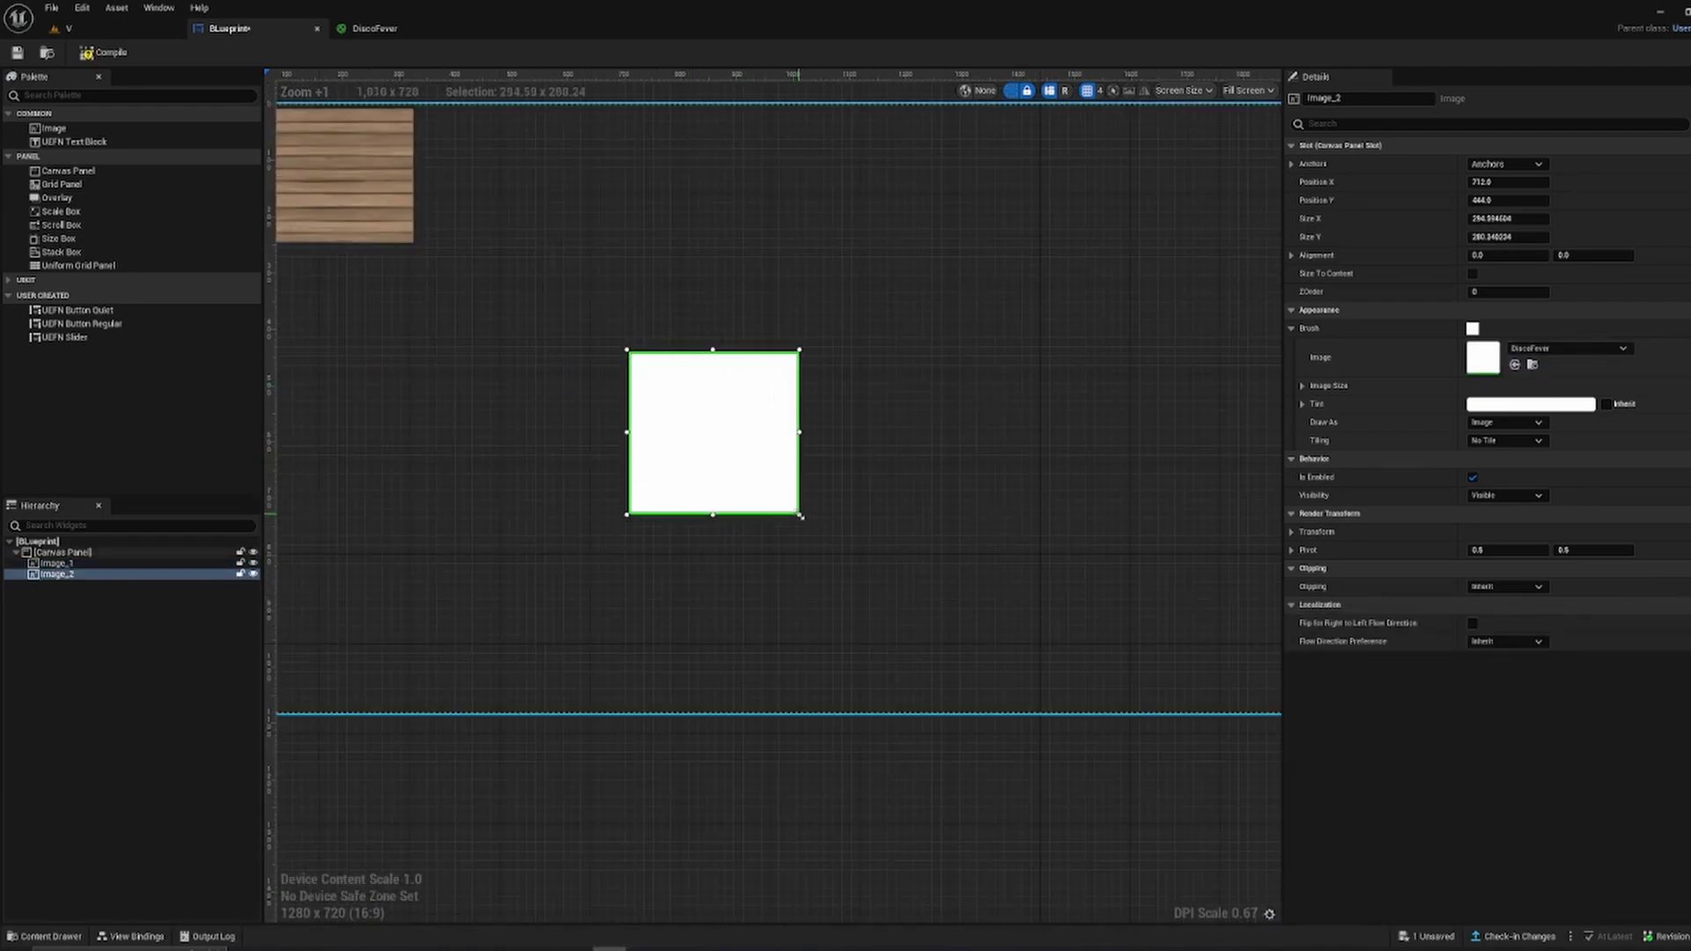
# - In the DiscoFever material, shift the output node slightly up and try to connect the Texture Sample's A output to Opacity
pyautogui.click(370, 28)
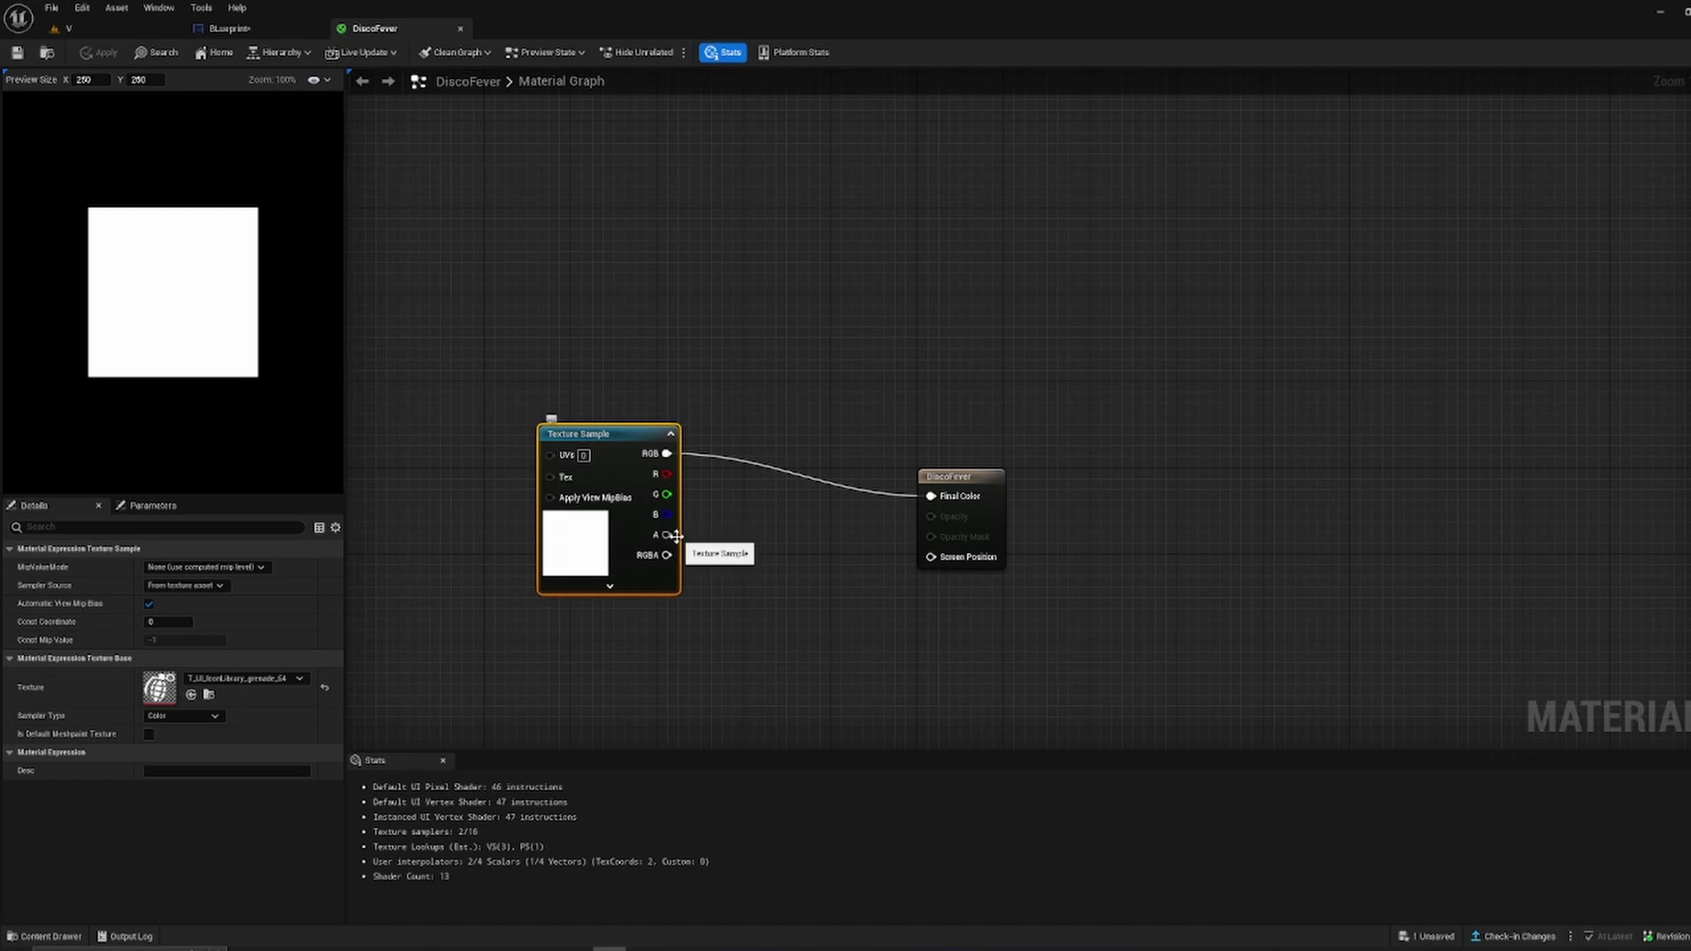
pyautogui.moveTo(953, 477); pyautogui.dragTo(953, 455)
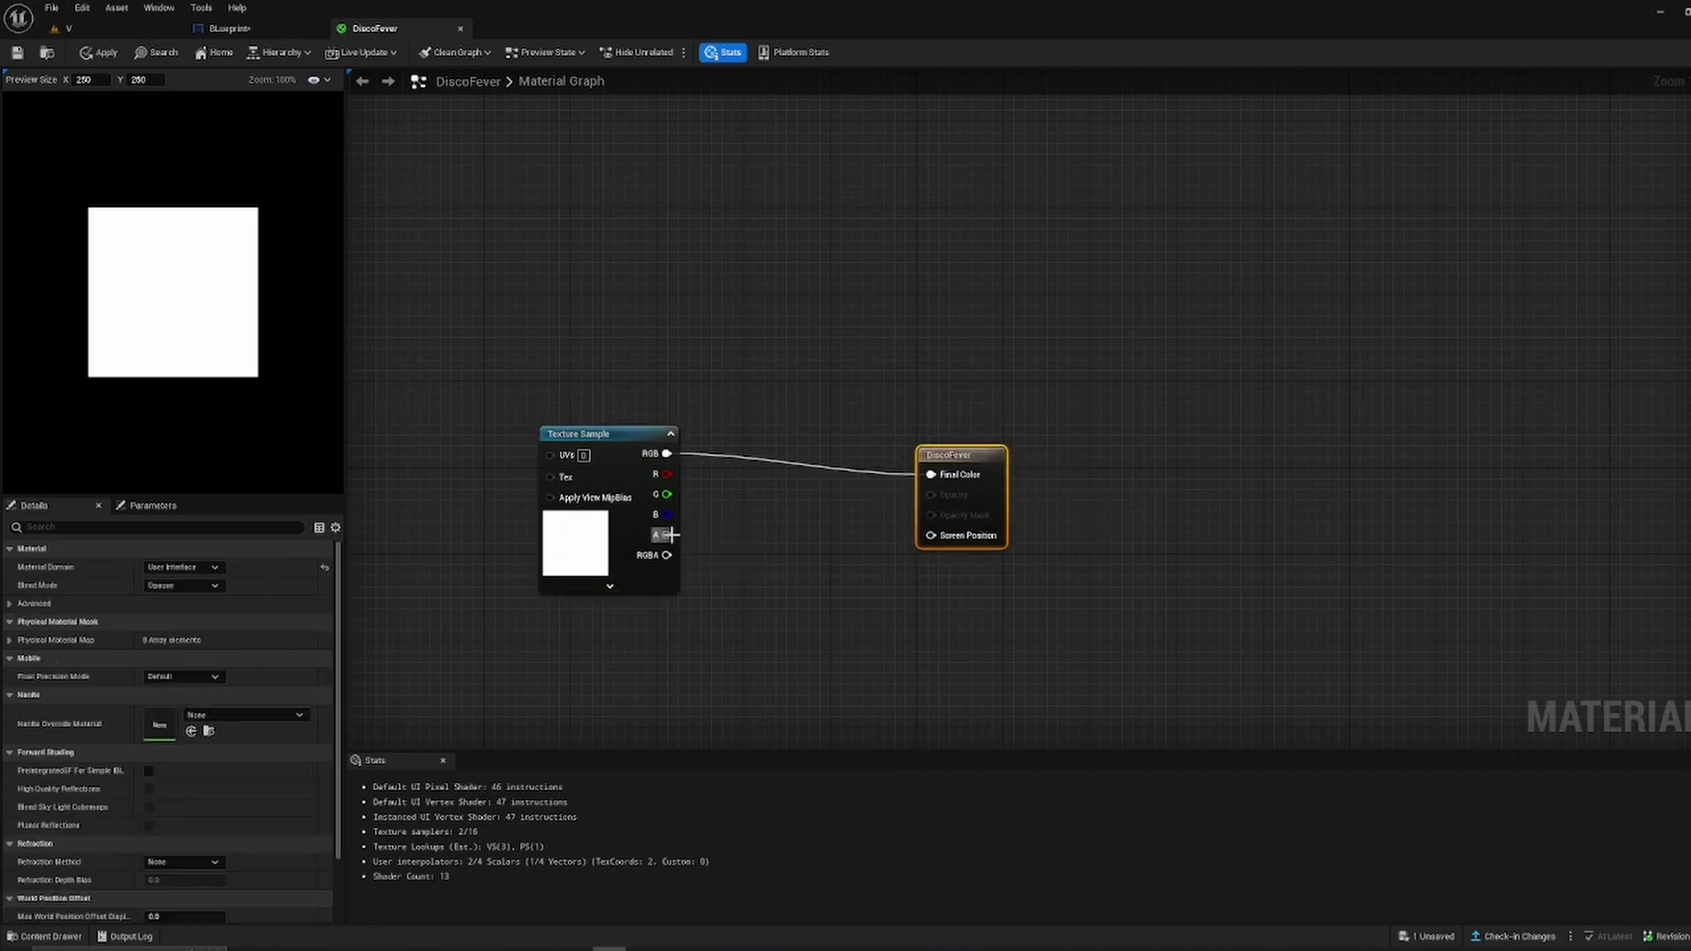
pyautogui.moveTo(669, 535); pyautogui.dragTo(943, 493)
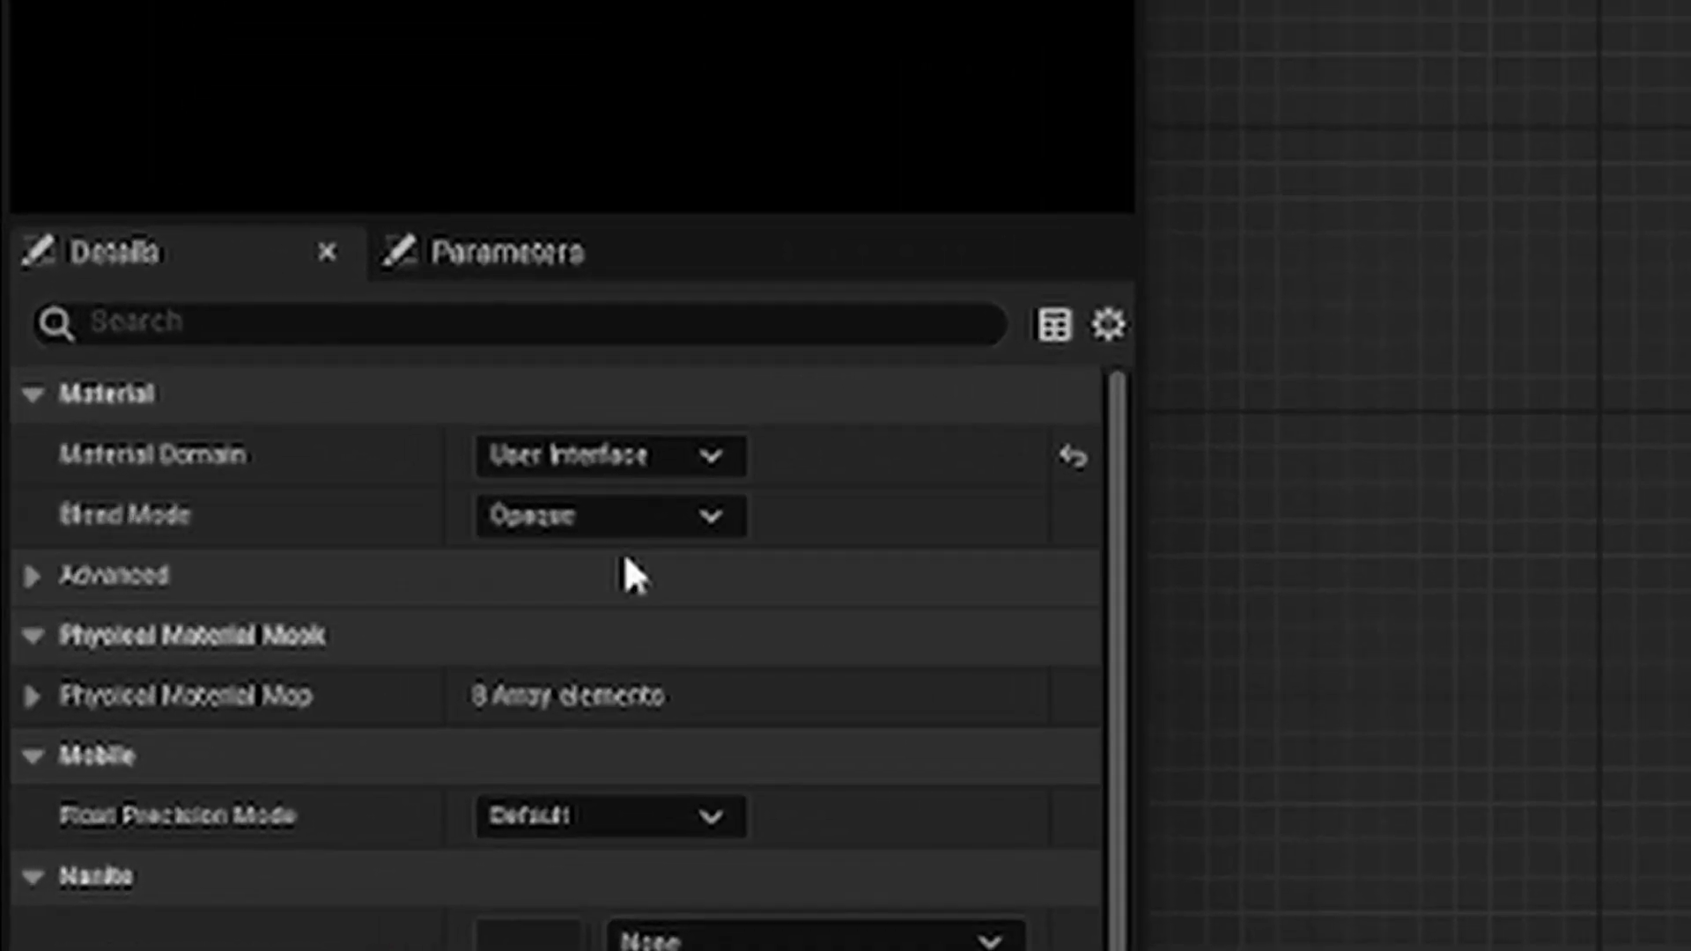
# - Set the material's blend mode to Translucent and shift the grenade image up and left on the widget canvas
pyautogui.click(656, 526)
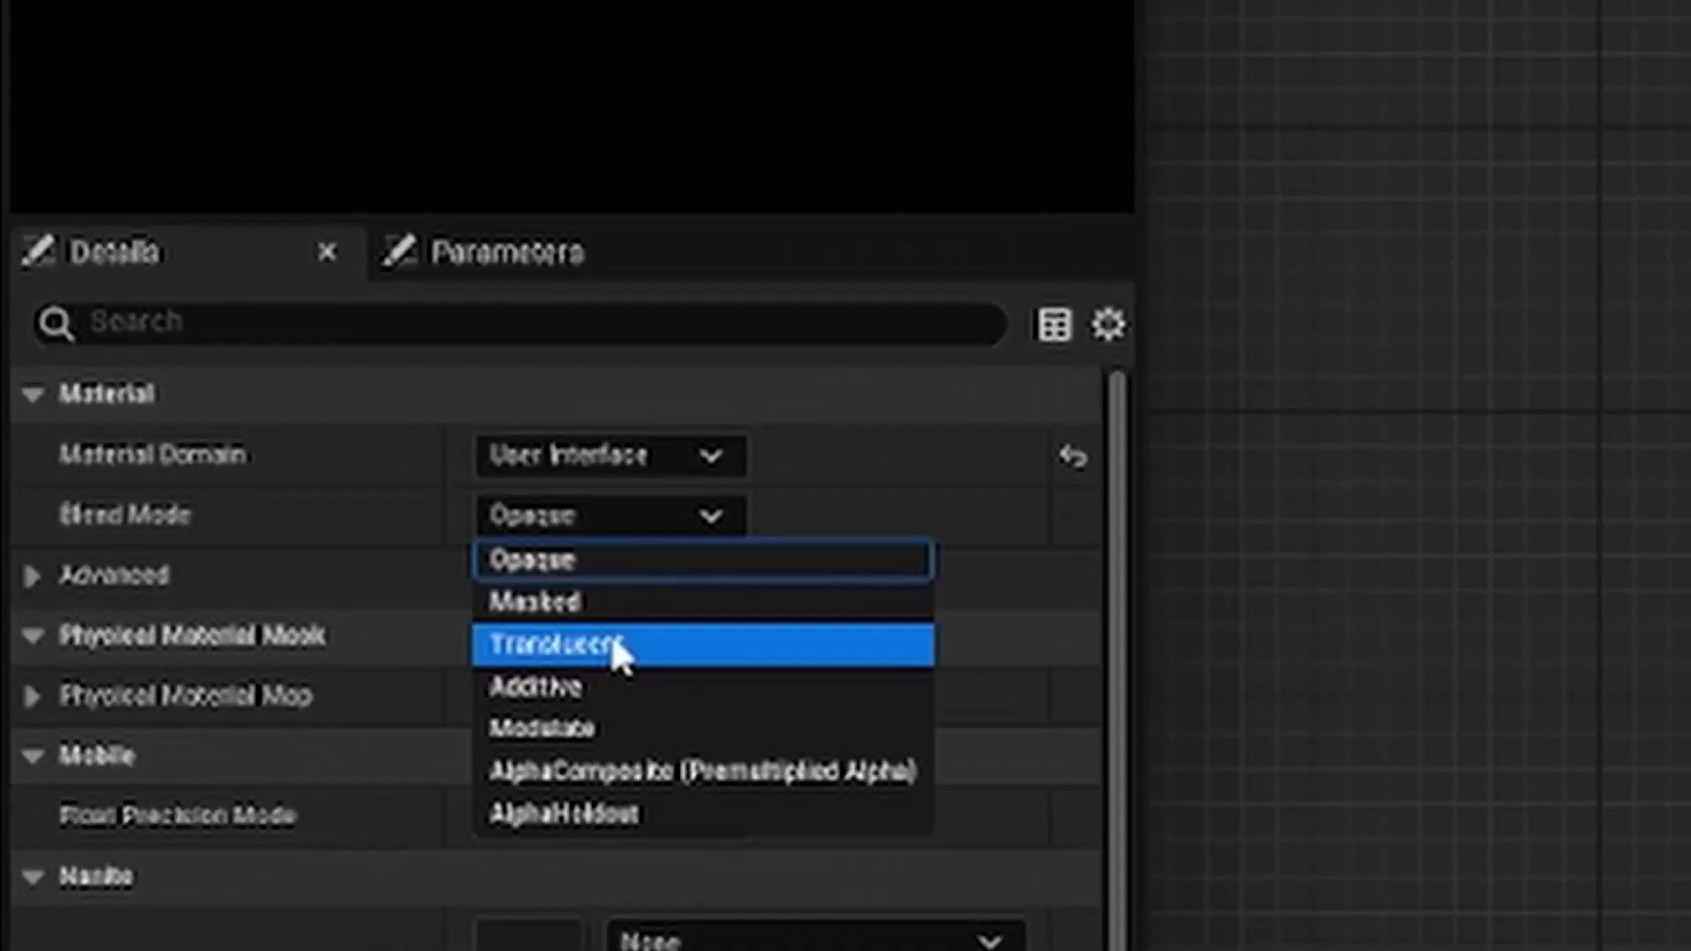
pyautogui.click(623, 643)
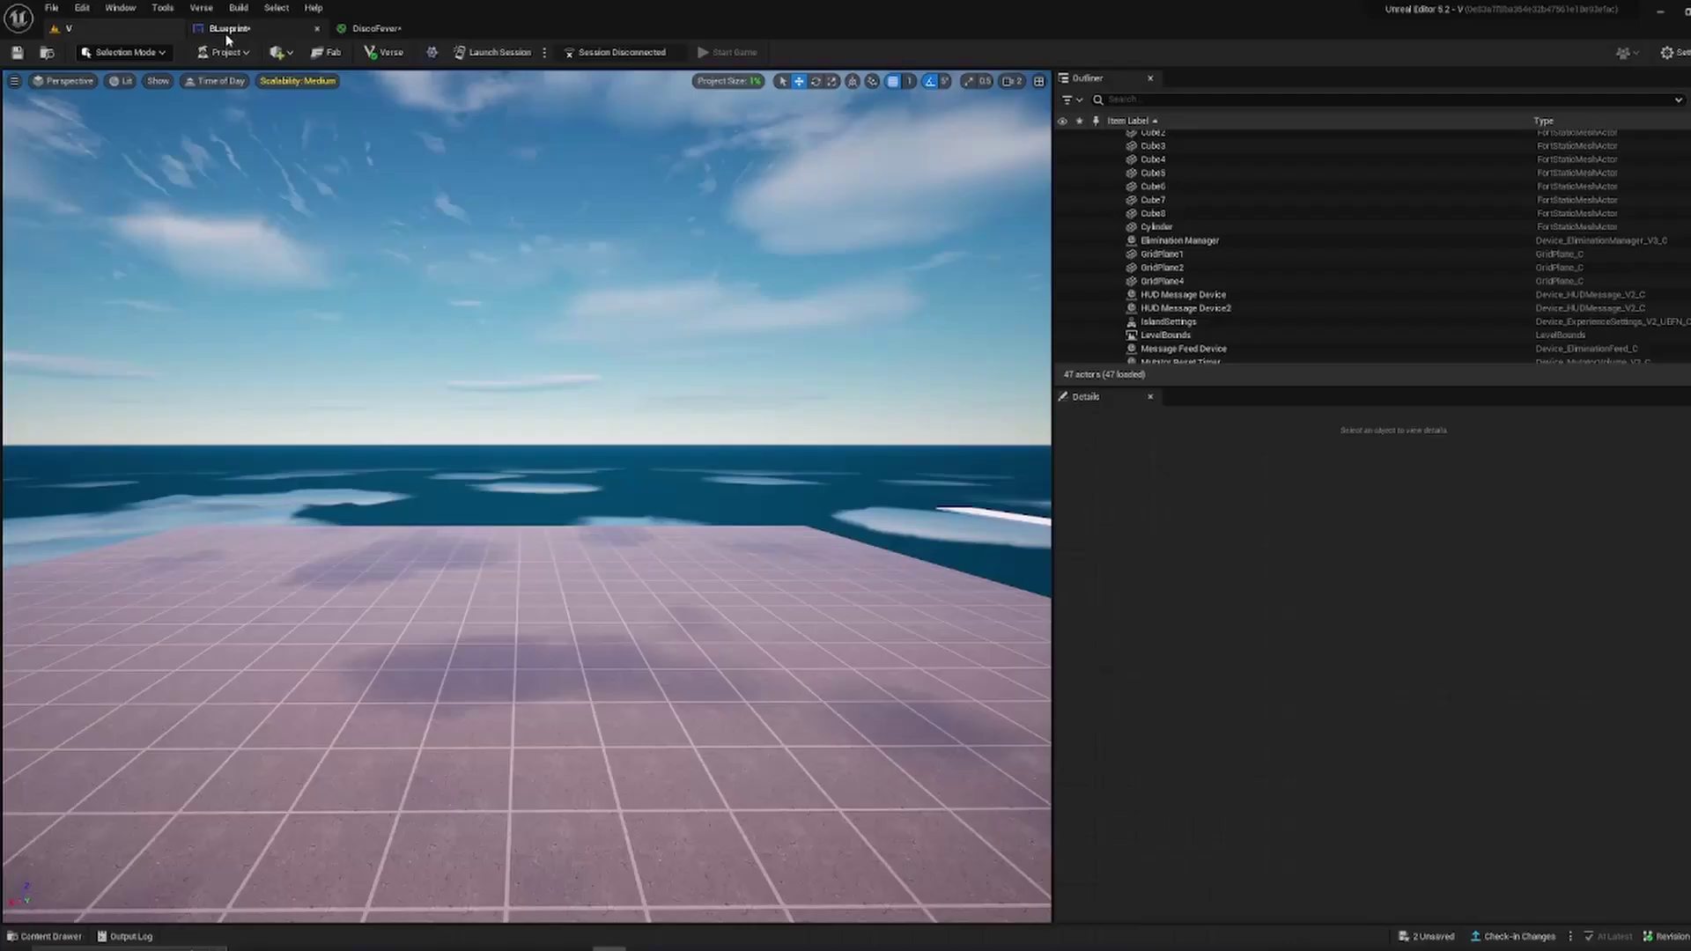
pyautogui.click(227, 32)
pyautogui.scroll(-4, 819, 482)
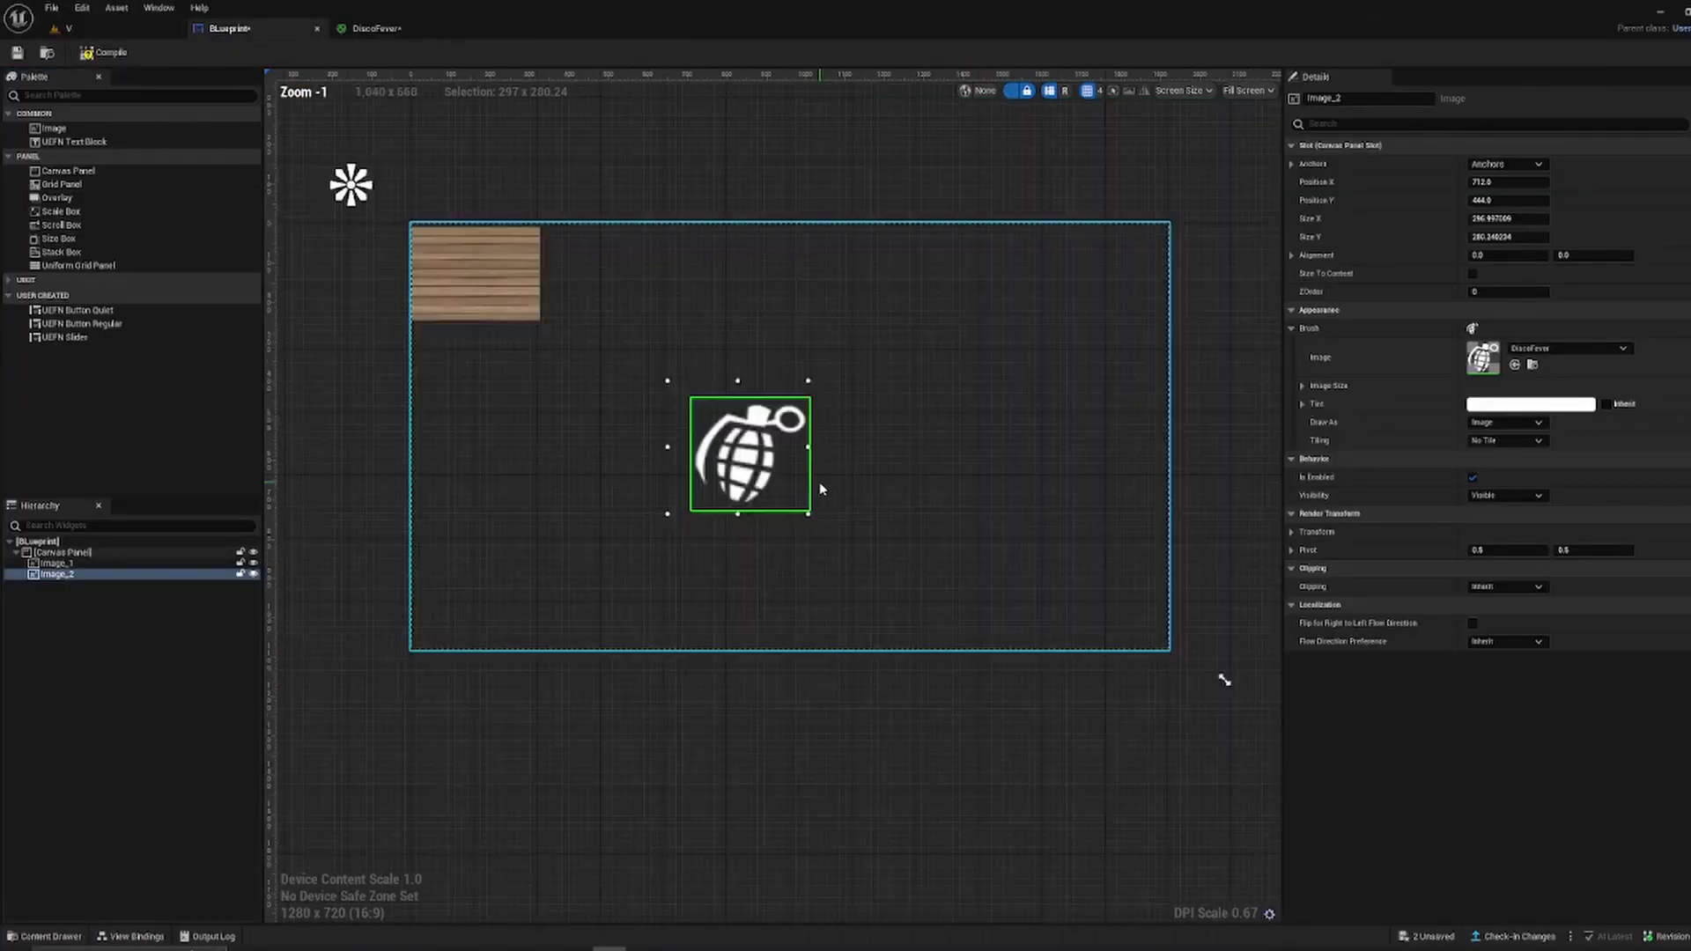
pyautogui.moveTo(777, 495); pyautogui.dragTo(740, 461)
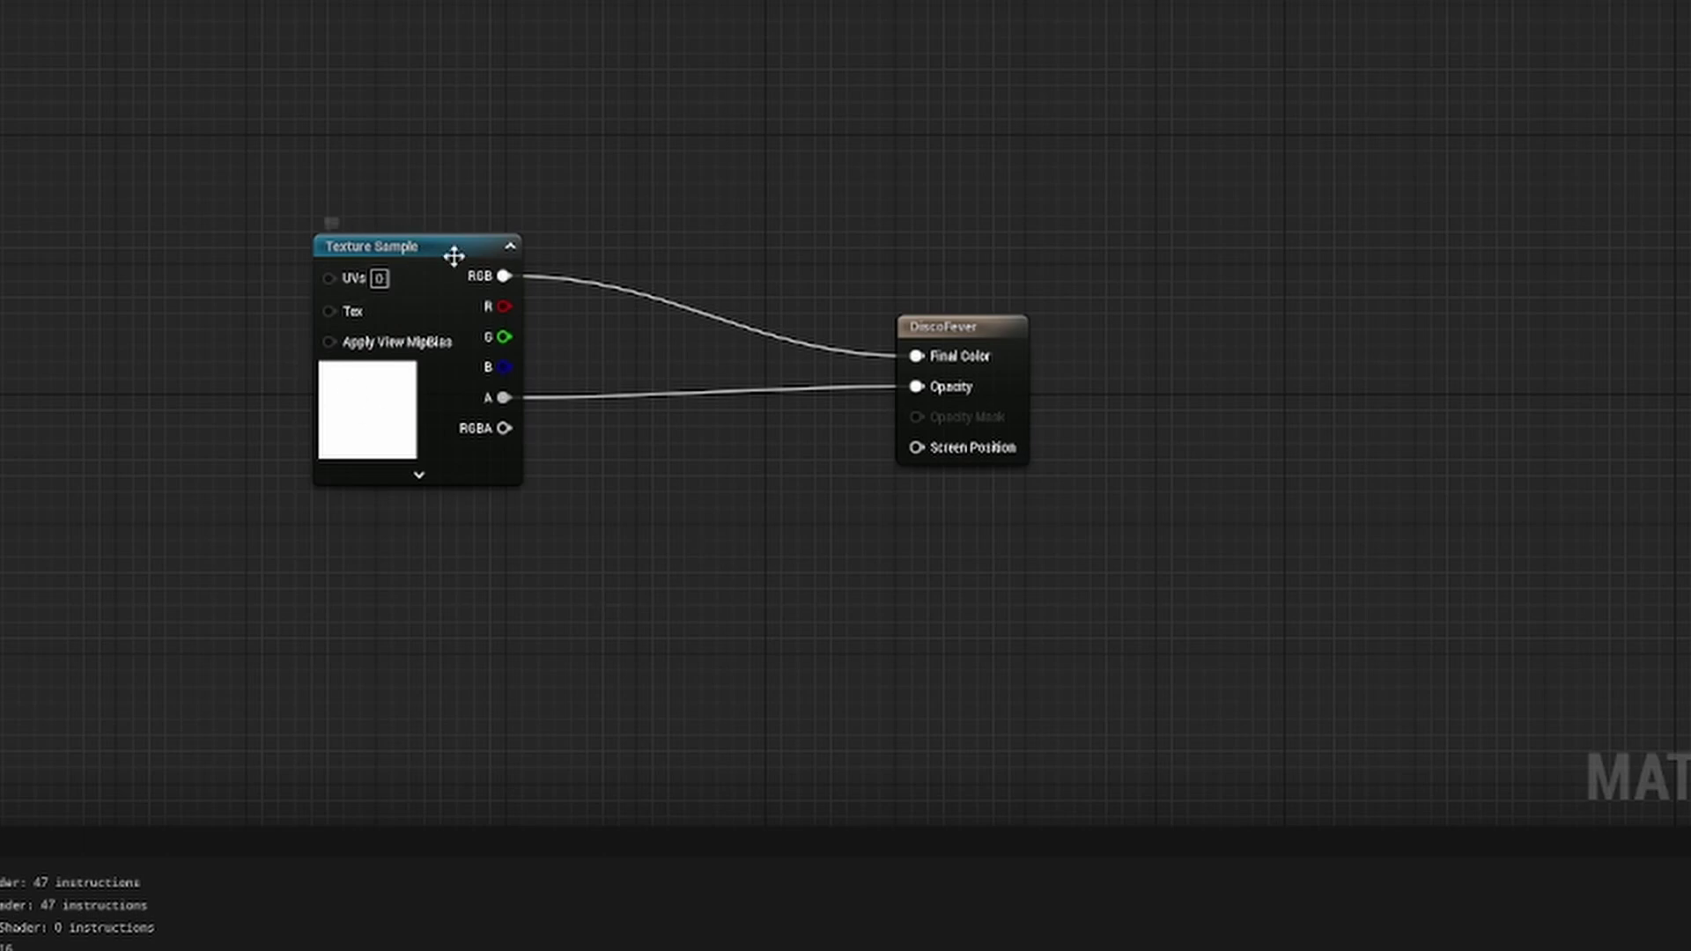
# - Add an Absolute World Position node to the DiscoFever graph, placed below and to the left of the Texture Sample
pyautogui.moveTo(507, 584); pyautogui.dragTo(381, 593, button='right')
pyautogui.rightClick(382, 599)
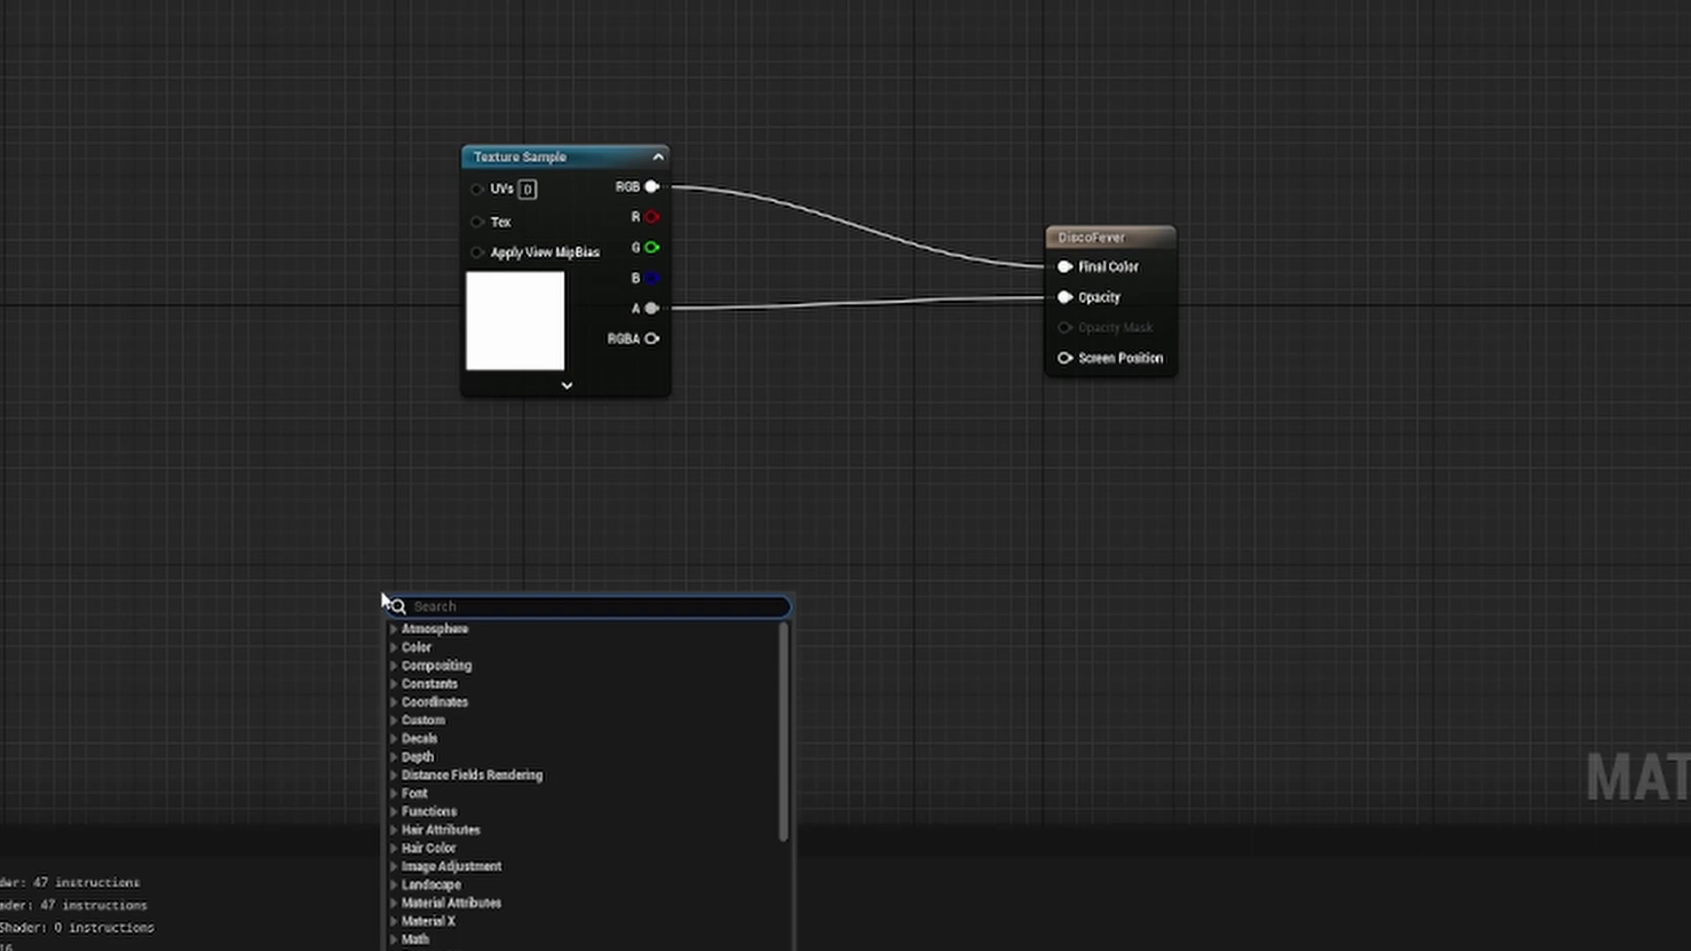
pyautogui.write('worl')
pyautogui.press('Return')
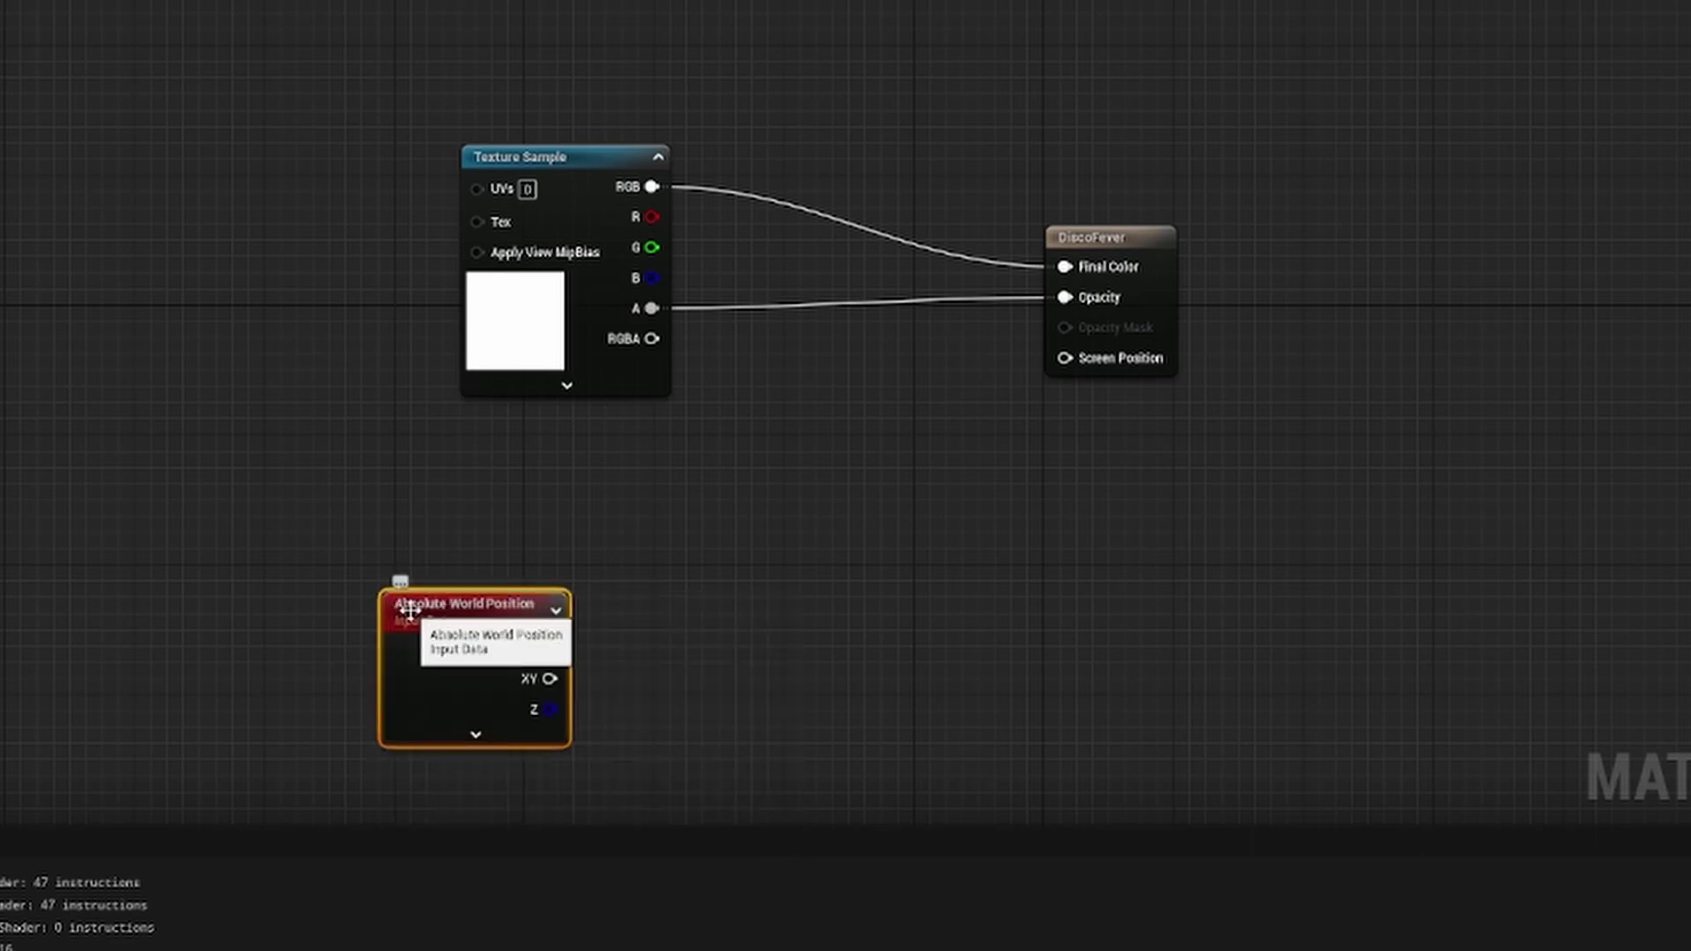
pyautogui.moveTo(396, 590); pyautogui.dragTo(148, 462)
# - Feed Absolute World Position's XY output into a new Mask (R G) node and connect the mask to Screen Position
pyautogui.moveTo(304, 539); pyautogui.dragTo(443, 499)
pyautogui.write('mas')
pyautogui.press('Return')
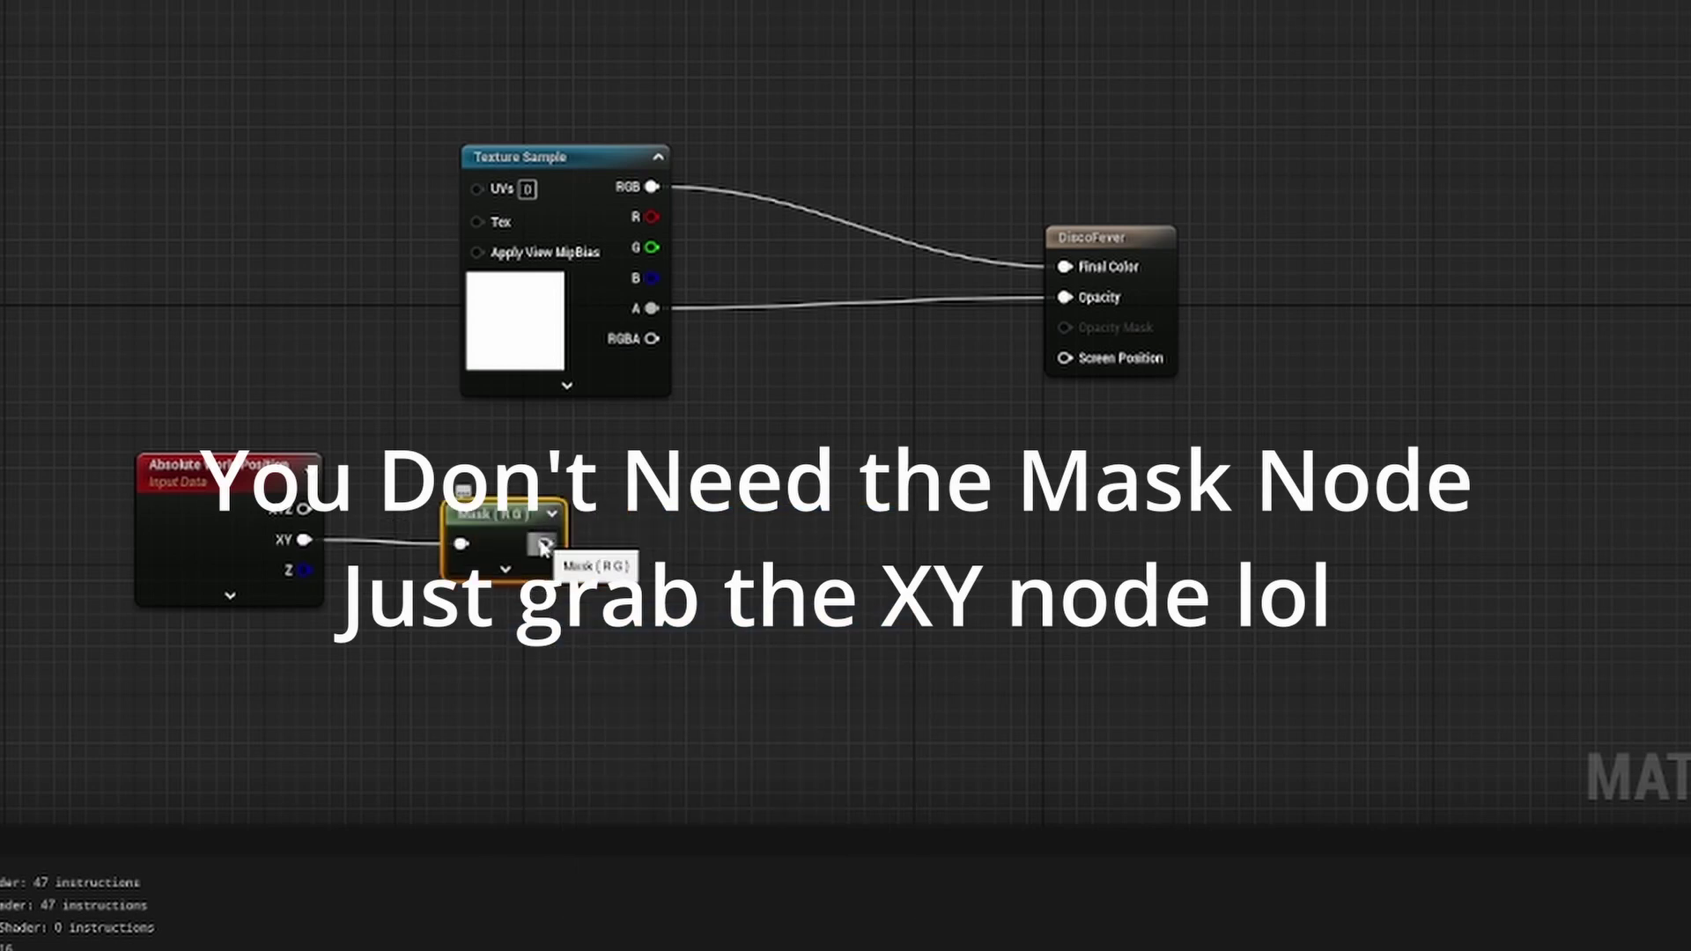
pyautogui.moveTo(545, 543); pyautogui.dragTo(1062, 367)
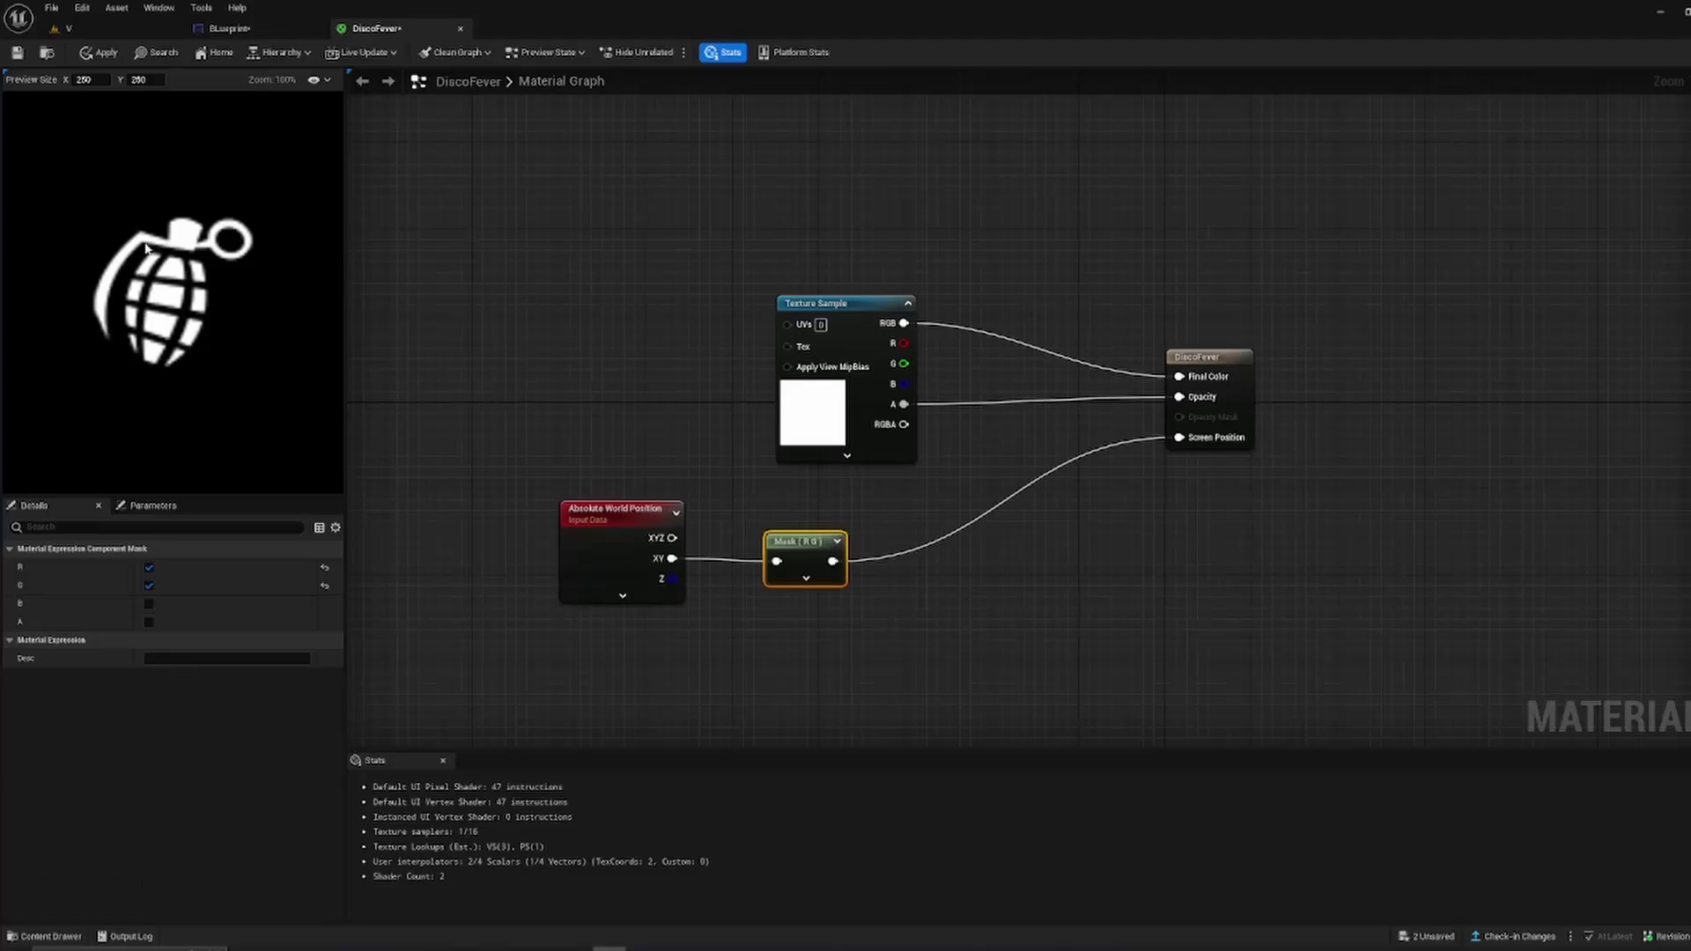
# - Insert an Add node between the Mask node and Screen Position, with its B value set to 100
pyautogui.moveTo(852, 550); pyautogui.dragTo(802, 569, button='right')
pyautogui.moveTo(781, 579); pyautogui.dragTo(1136, 456)
pyautogui.write('add')
pyautogui.press('Return')
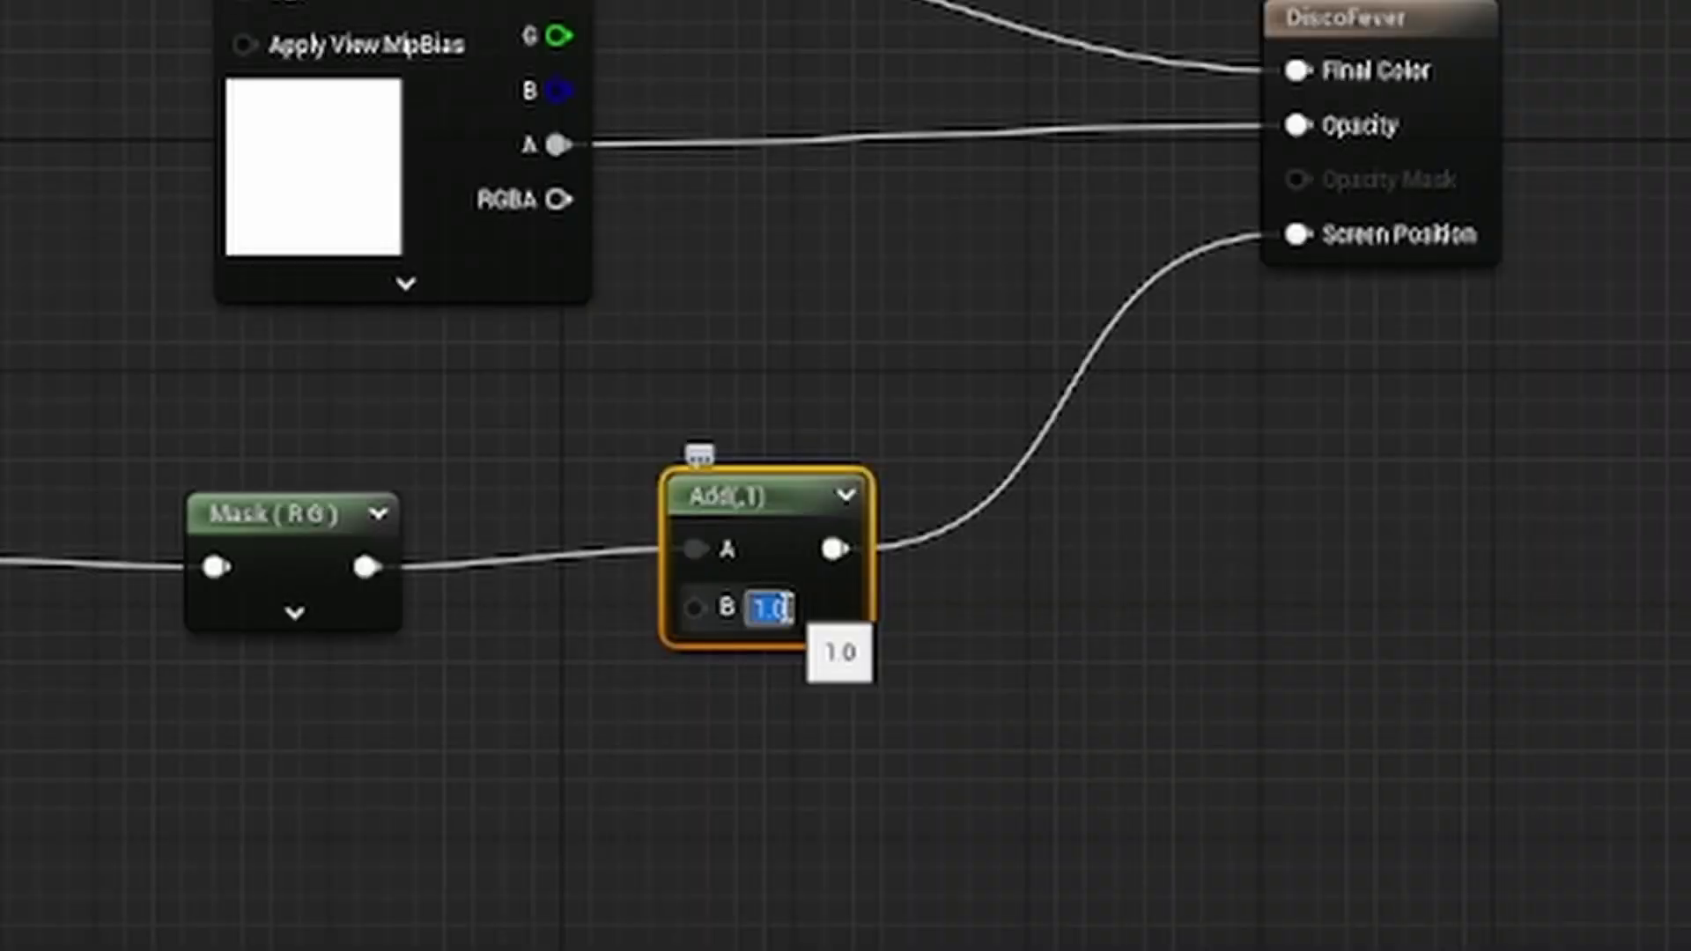
pyautogui.write('100')
pyautogui.press('Return')
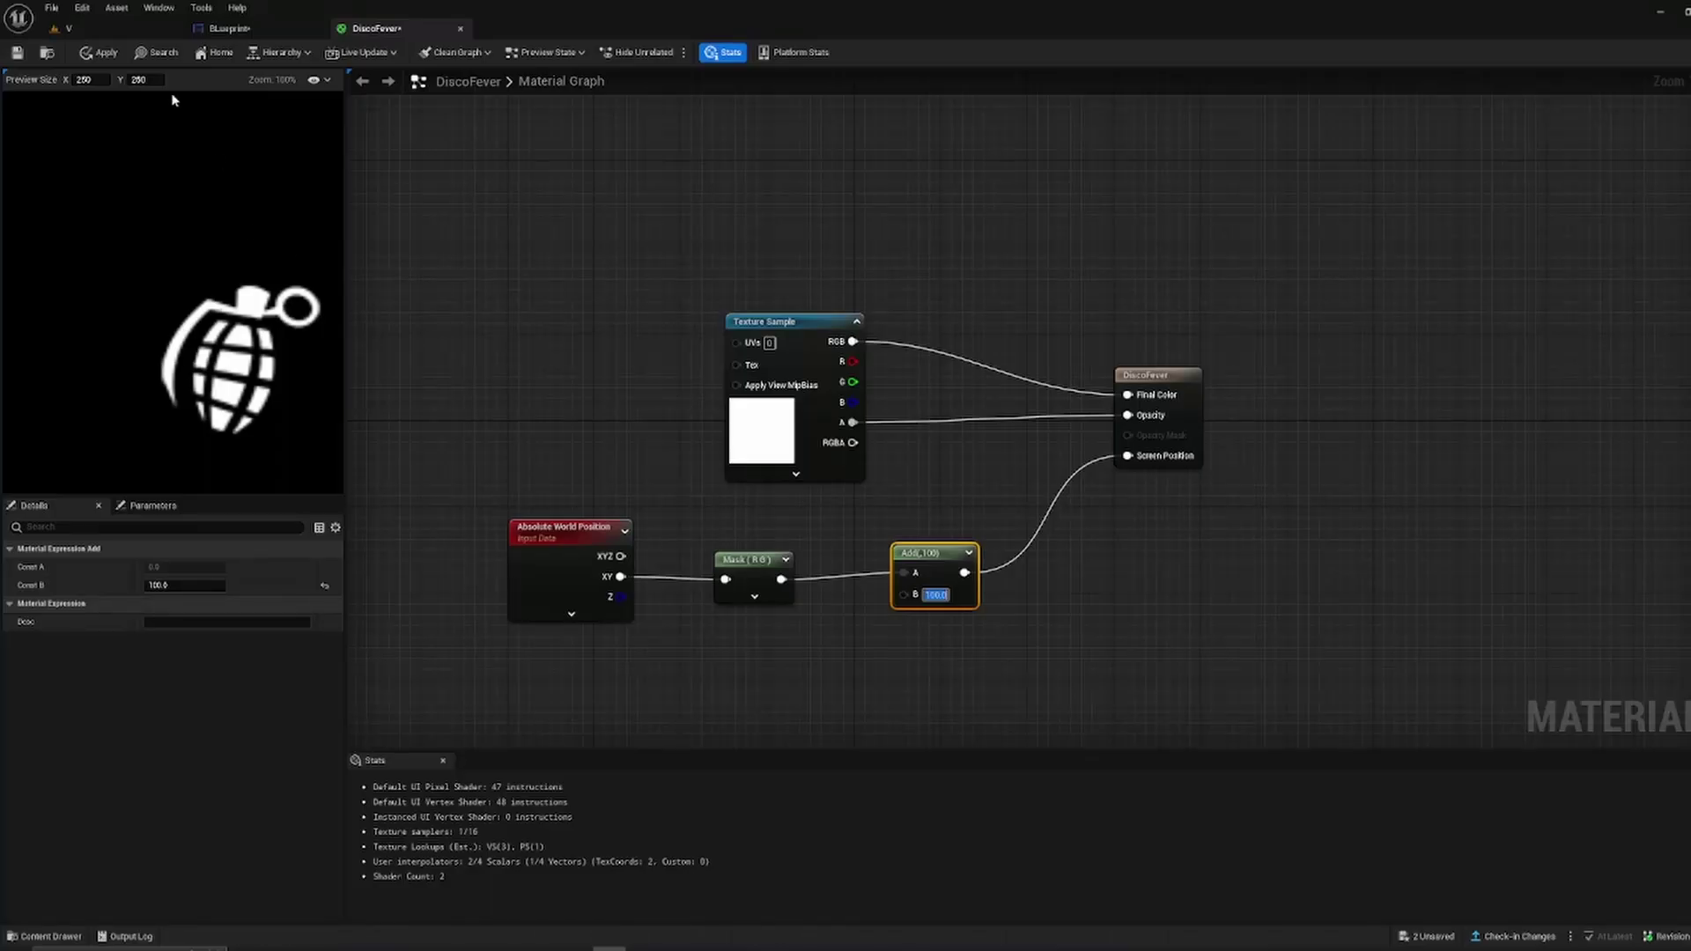
# - Apply the material changes and check the offset grenade image on the widget canvas
pyautogui.click(104, 53)
pyautogui.click(231, 29)
pyautogui.scroll(-4, 713, 474)
pyautogui.moveTo(702, 435)
pyautogui.mouseDown()
pyautogui.moveTo(738, 434)
pyautogui.moveTo(705, 430)
pyautogui.mouseUp()
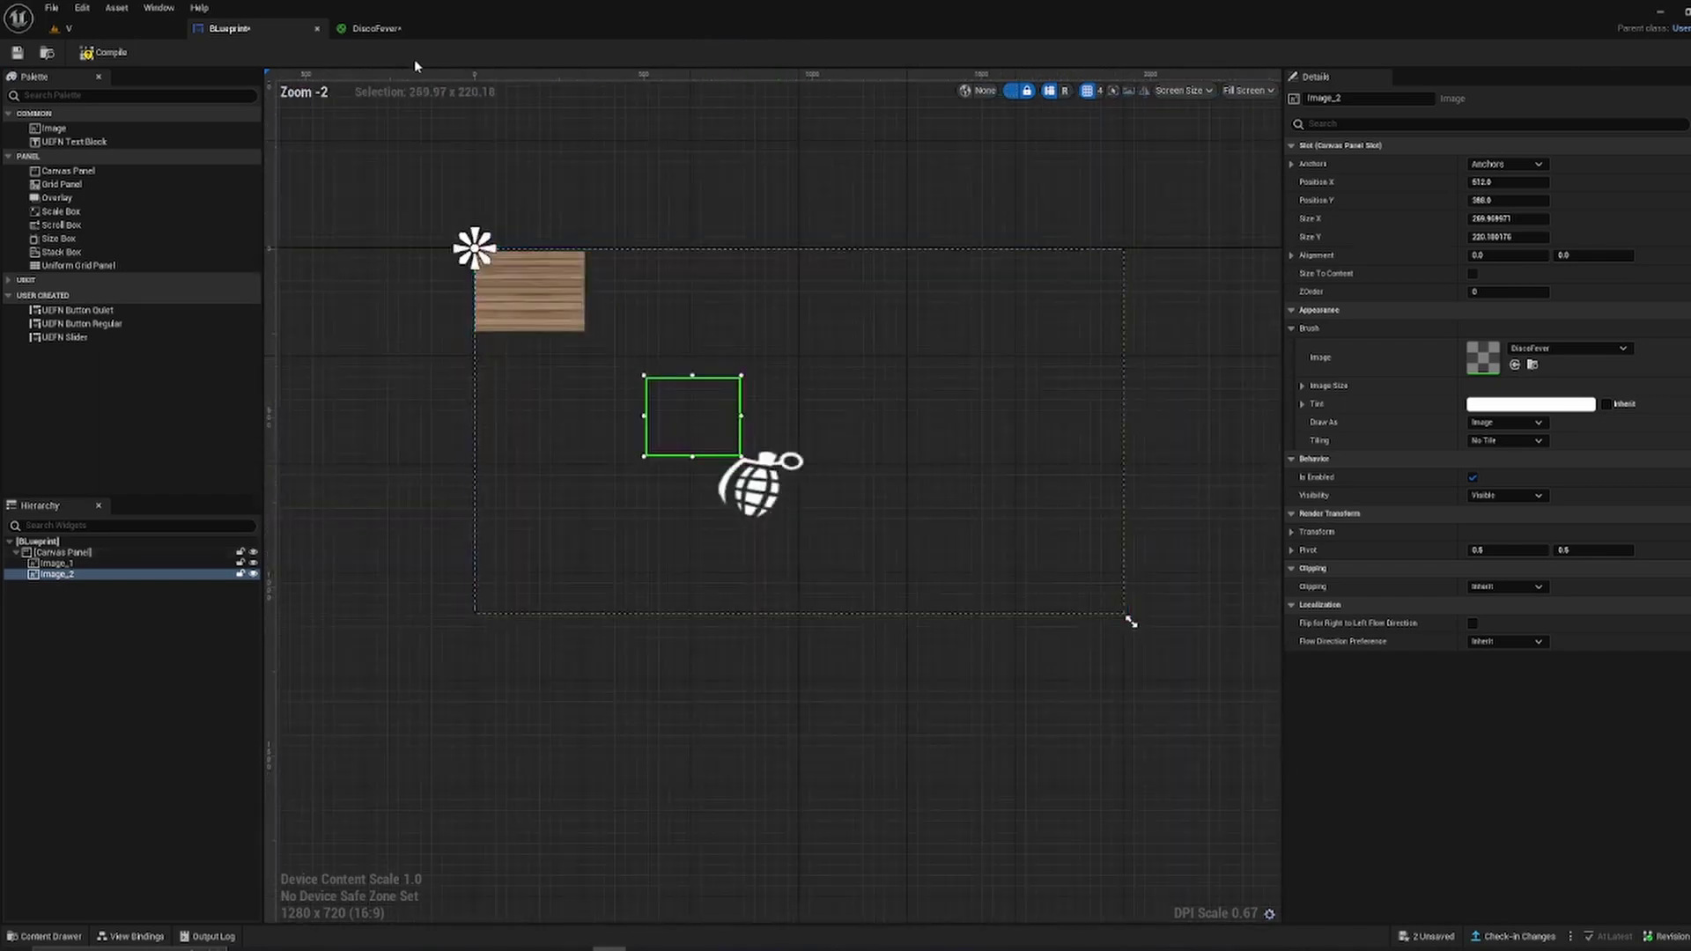
# - Return to the DiscoFever material graph and nudge the Mask node slightly up
pyautogui.click(372, 29)
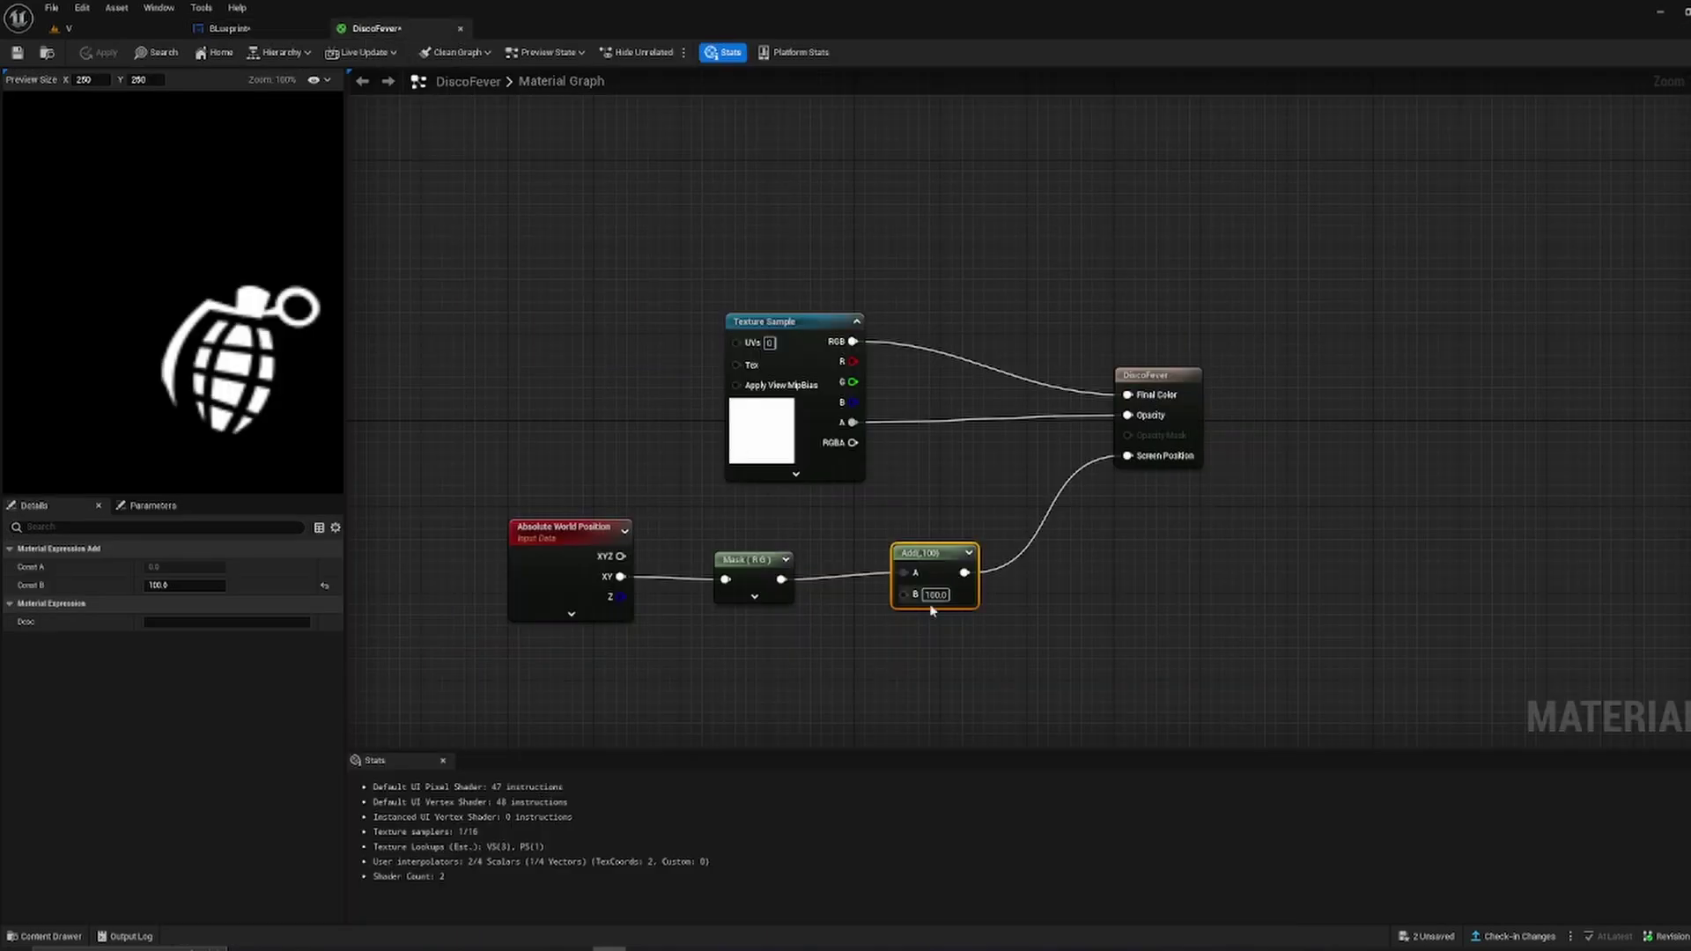
pyautogui.moveTo(750, 559); pyautogui.dragTo(750, 549)
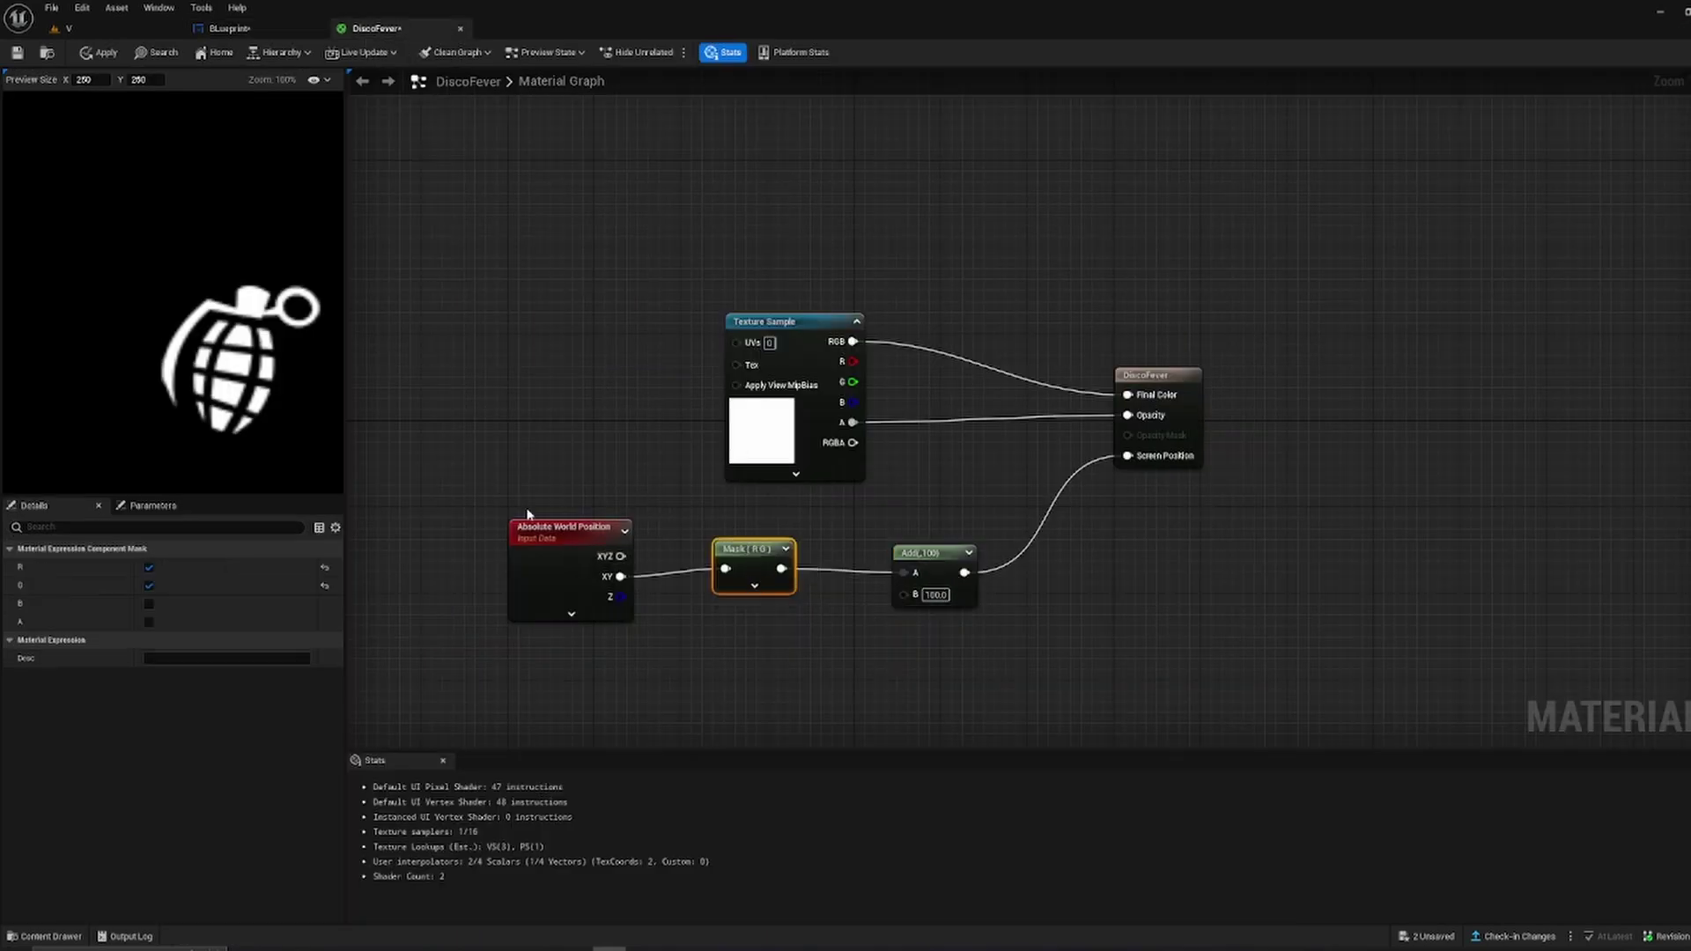
pyautogui.moveTo(464, 483); pyautogui.dragTo(671, 682)
pyautogui.click(763, 682)
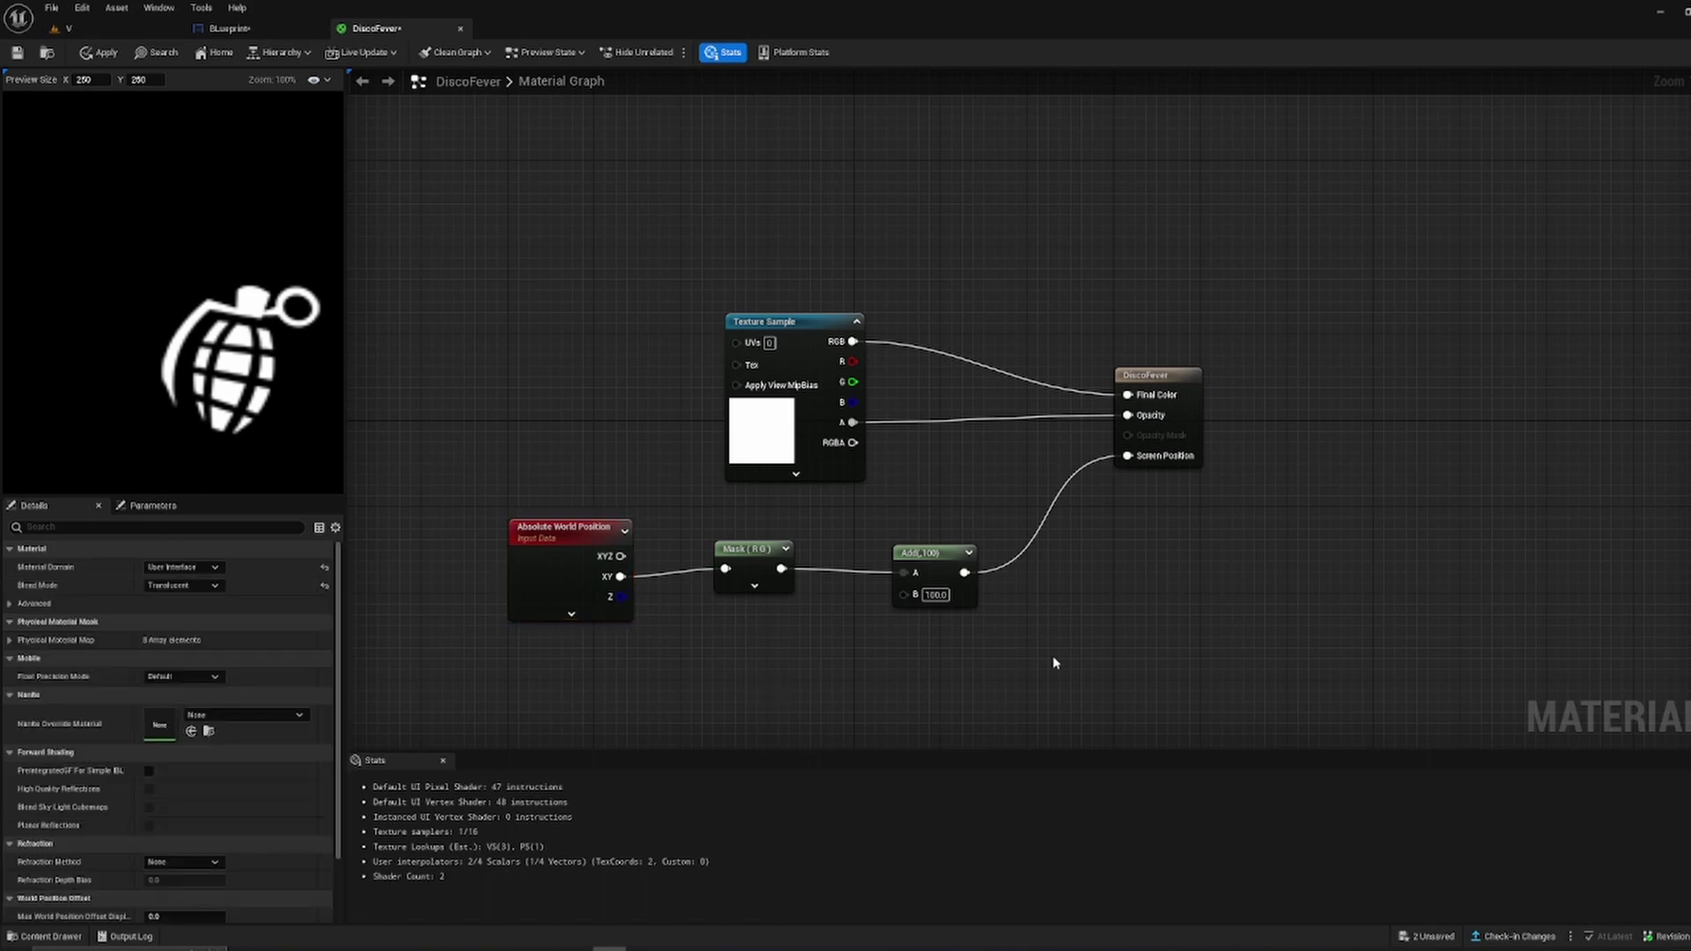
pyautogui.moveTo(1054, 657); pyautogui.dragTo(870, 521)
pyautogui.click(950, 630)
pyautogui.moveTo(1037, 610); pyautogui.dragTo(1099, 613, button='right')
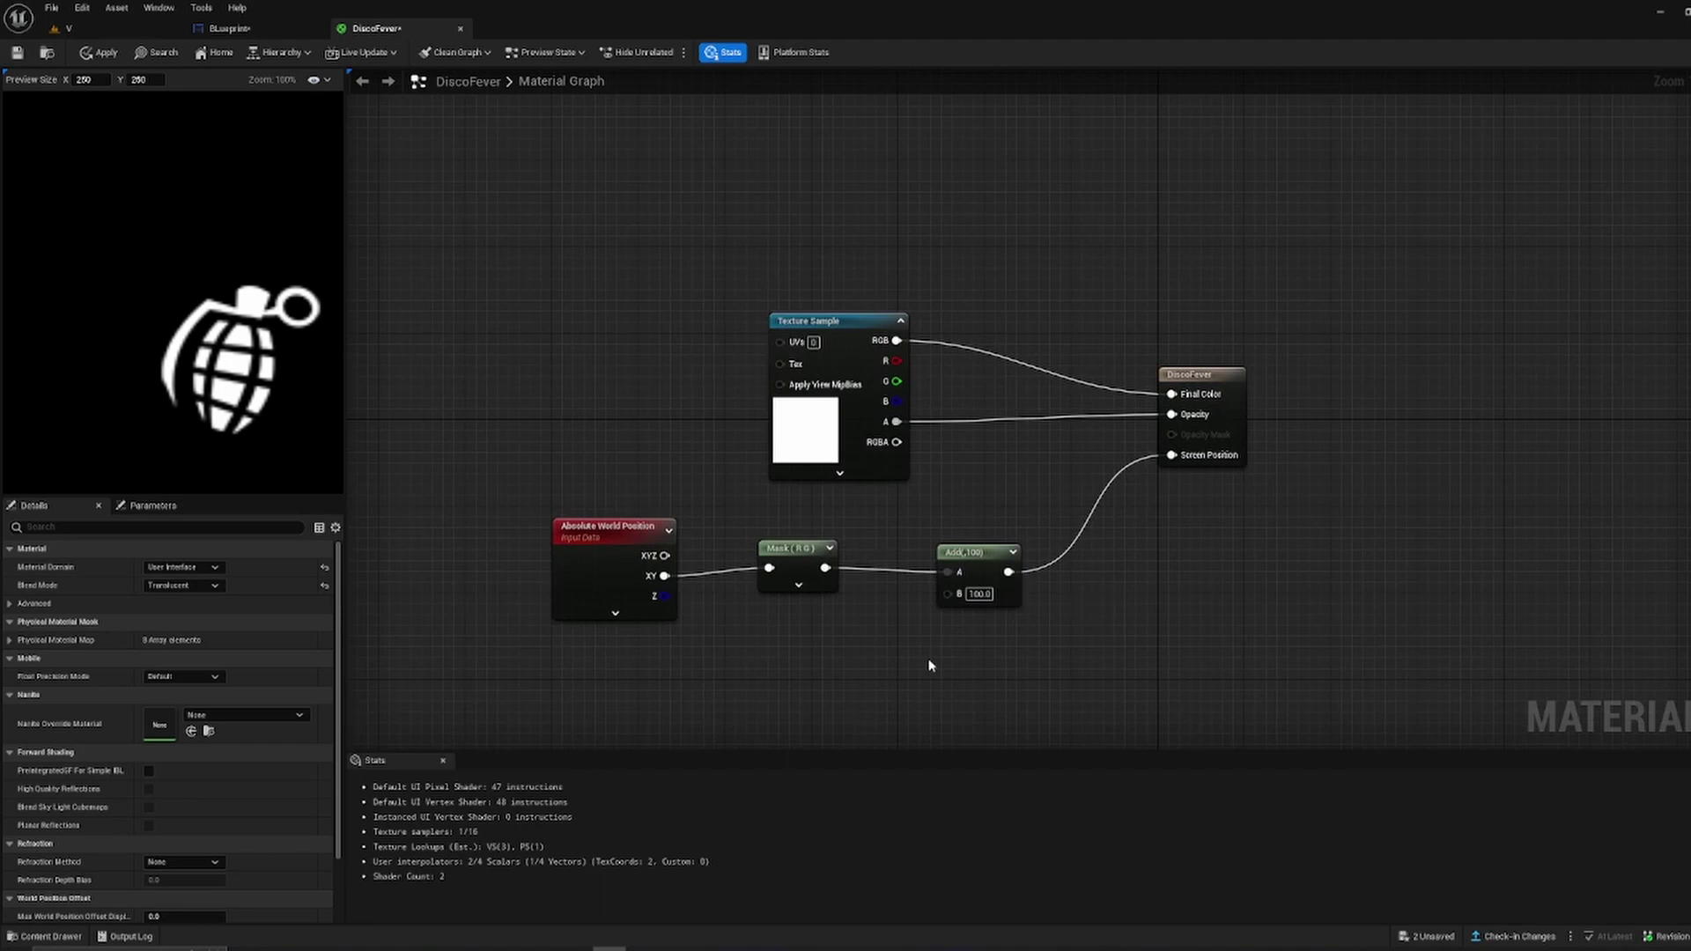
pyautogui.moveTo(931, 666); pyautogui.dragTo(876, 595, button='right')
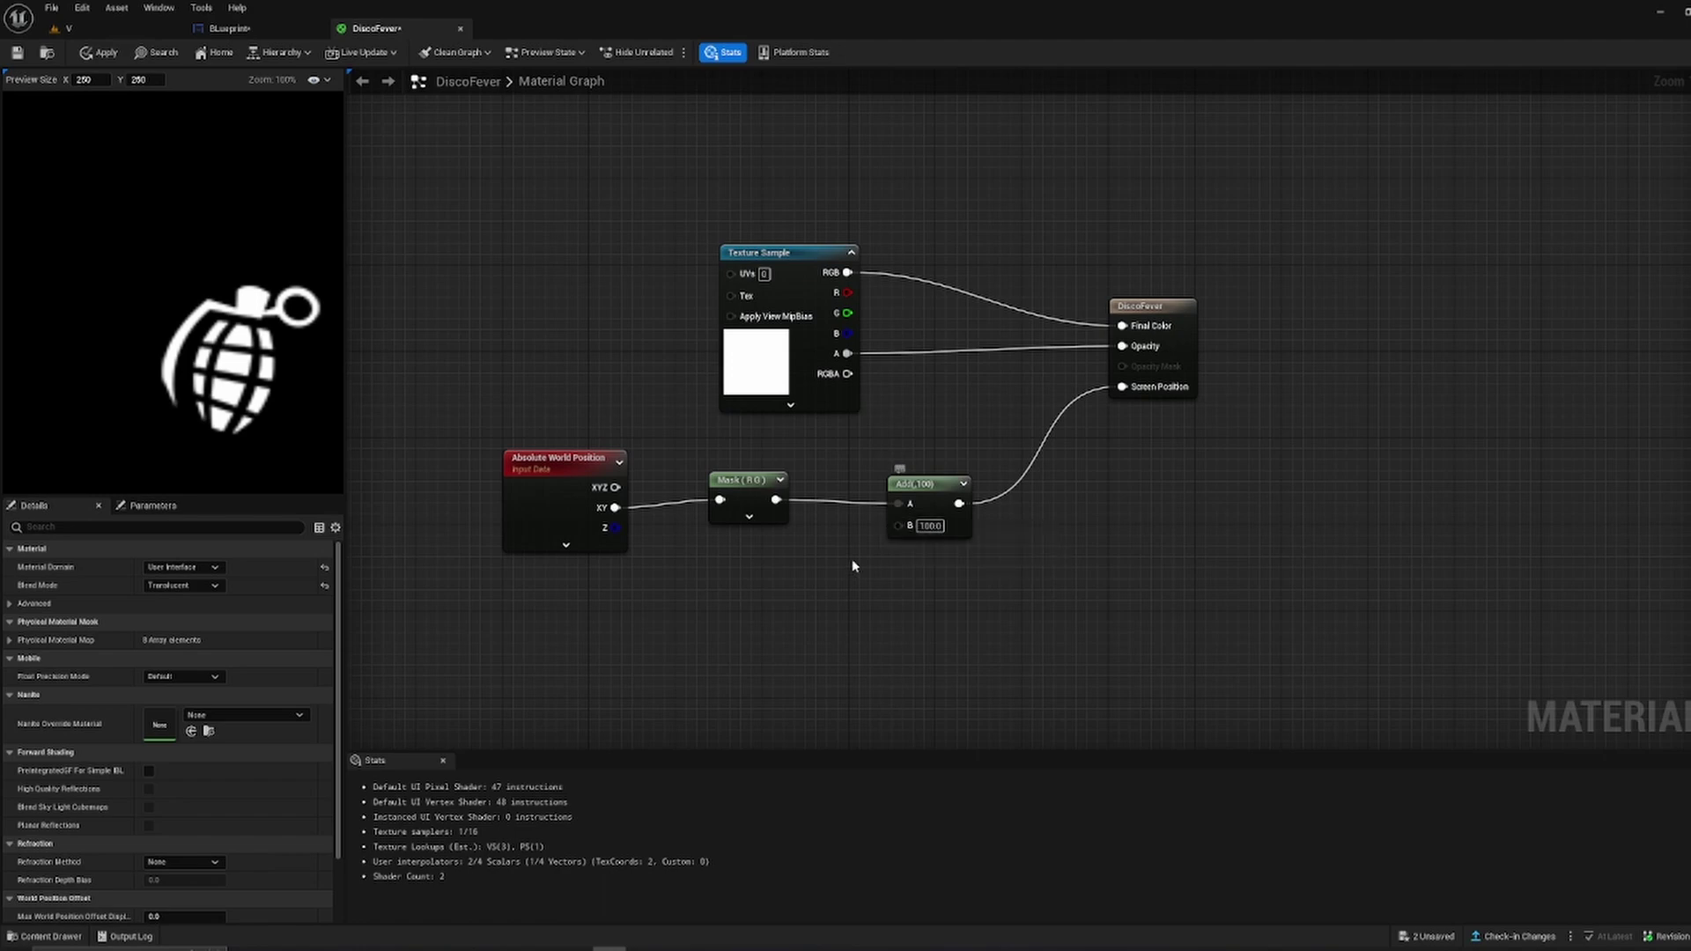
# - Add a Sine node in the empty area below the Mask node
pyautogui.moveTo(886, 535); pyautogui.dragTo(804, 597, button='right')
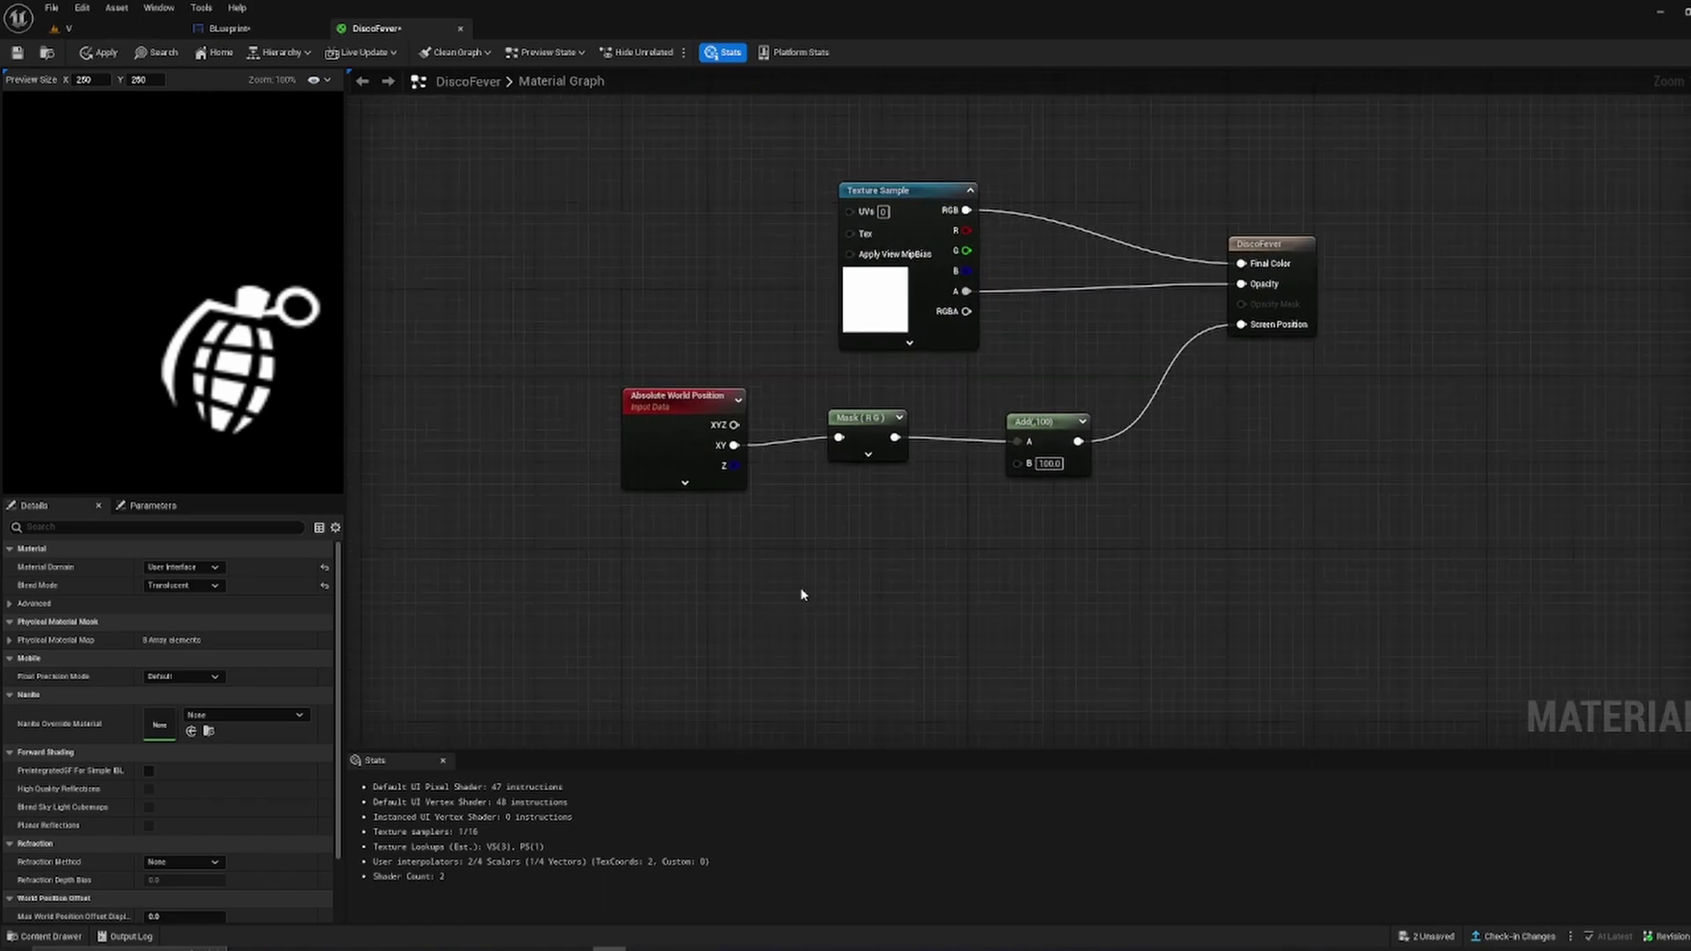
pyautogui.rightClick(804, 598)
pyautogui.write('sine')
pyautogui.press('Return')
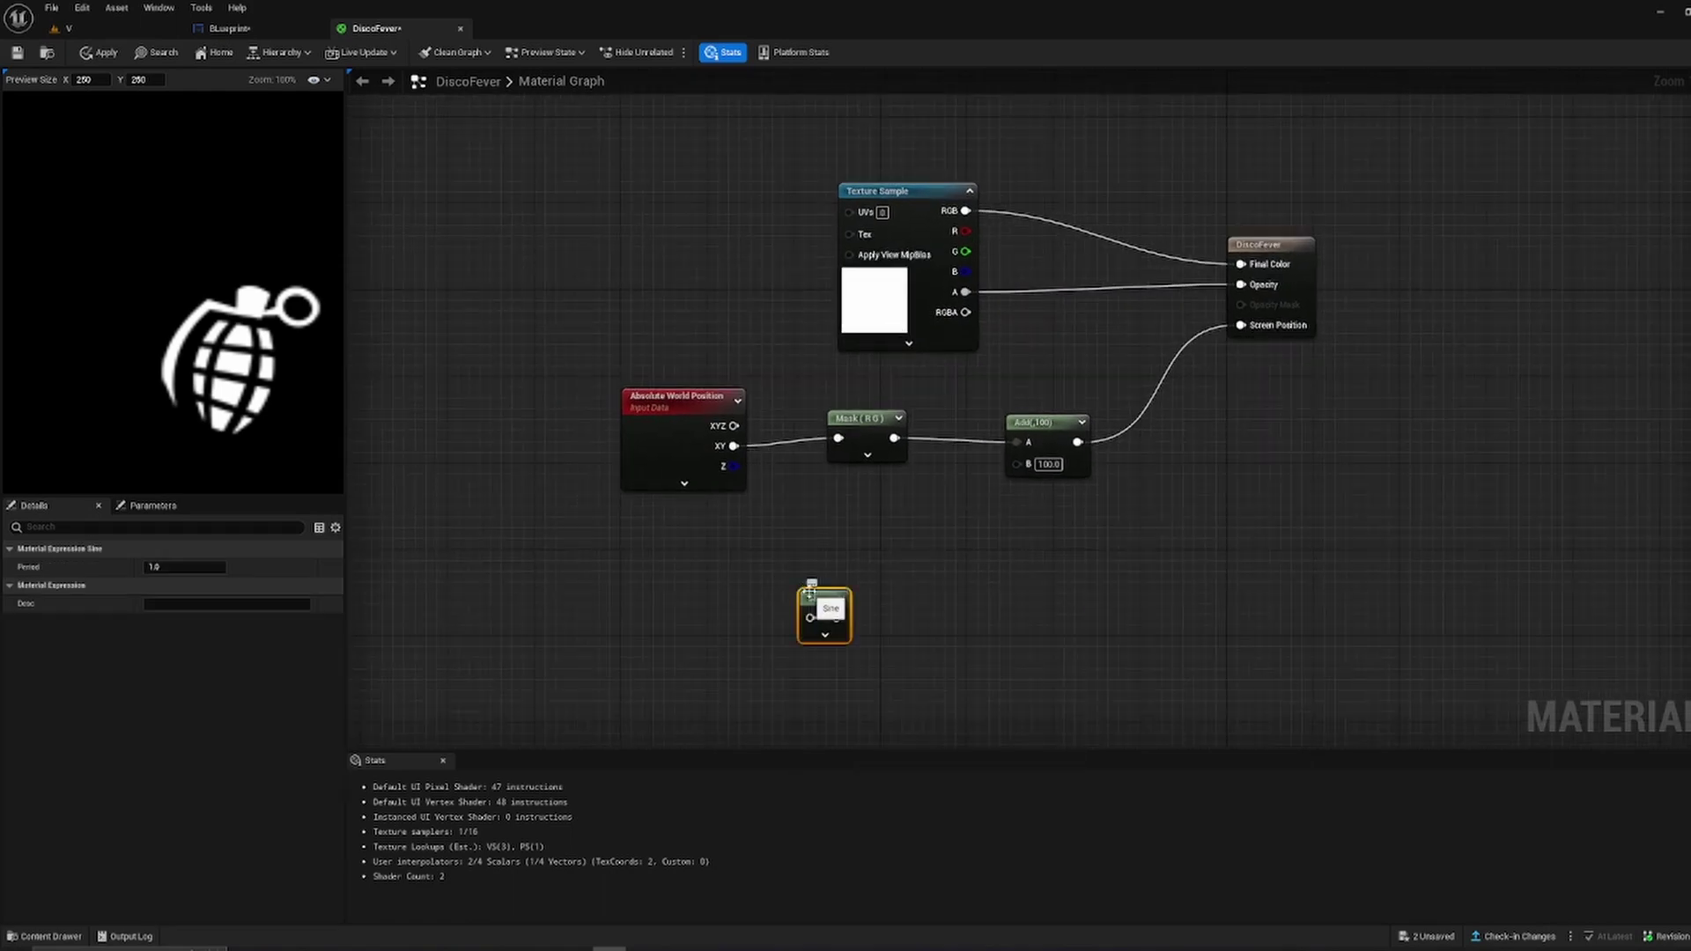
pyautogui.moveTo(811, 588); pyautogui.dragTo(773, 569)
# - Add a Time node beside the Sine node, connecting Time into Sine and Sine into the Add node's B input
pyautogui.moveTo(693, 604); pyautogui.dragTo(906, 558, button='right')
pyautogui.rightClick(663, 597)
pyautogui.write('time')
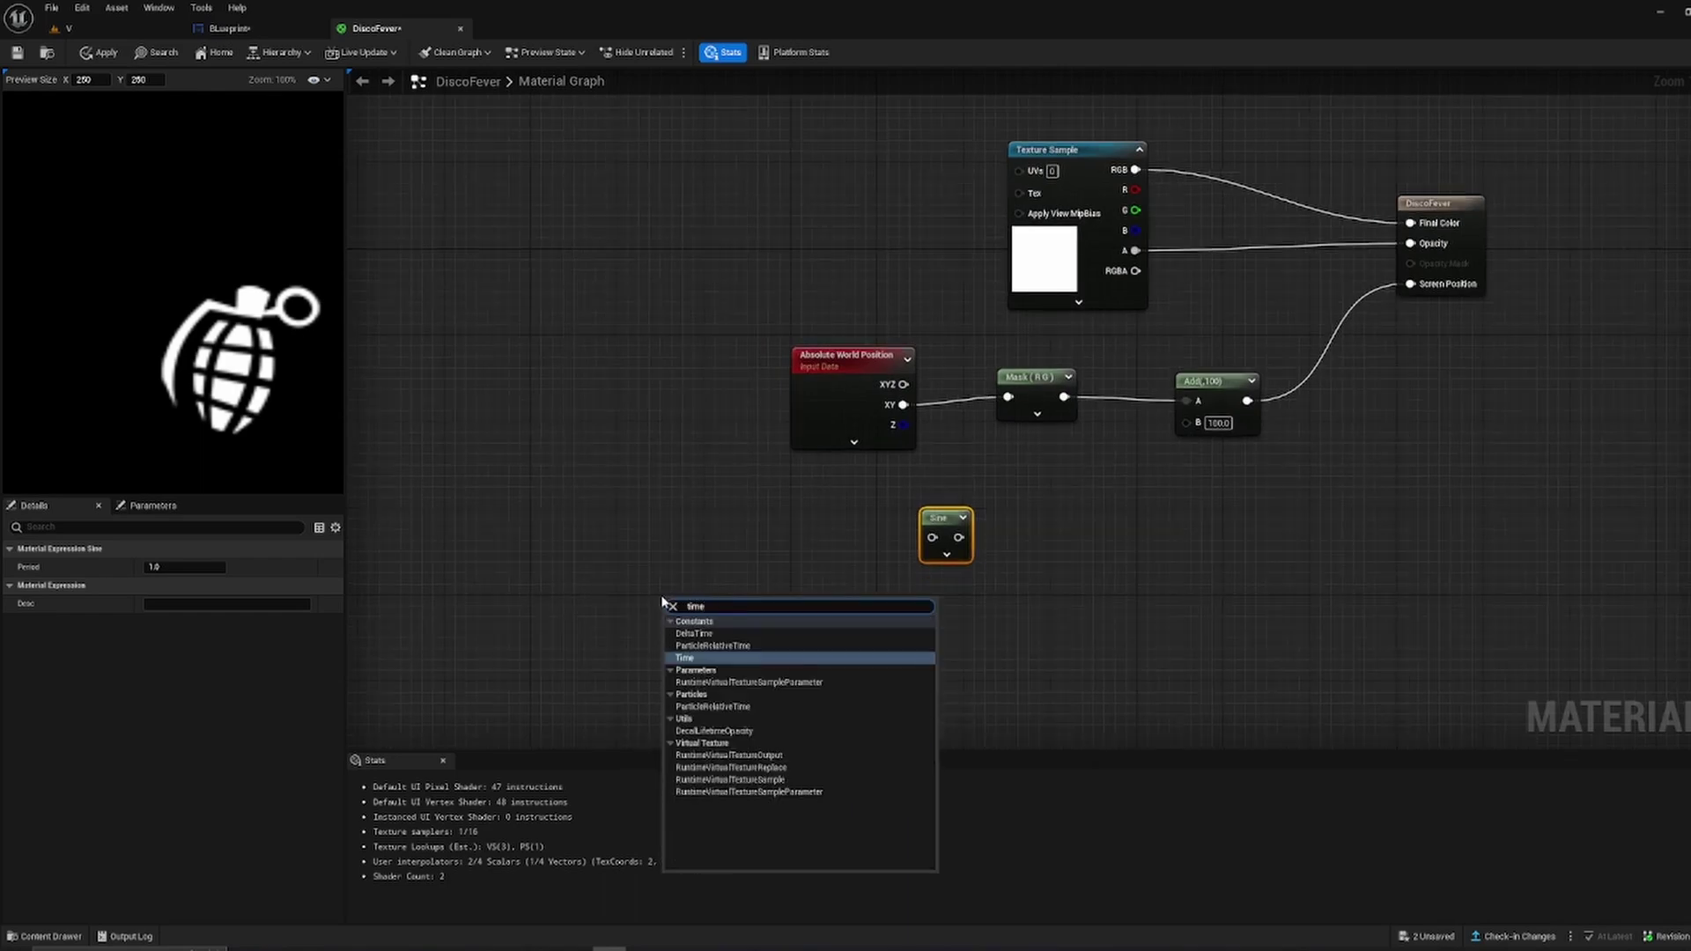
pyautogui.press('Return')
pyautogui.moveTo(683, 618); pyautogui.dragTo(1188, 424)
pyautogui.moveTo(1173, 483); pyautogui.dragTo(1132, 494, button='right')
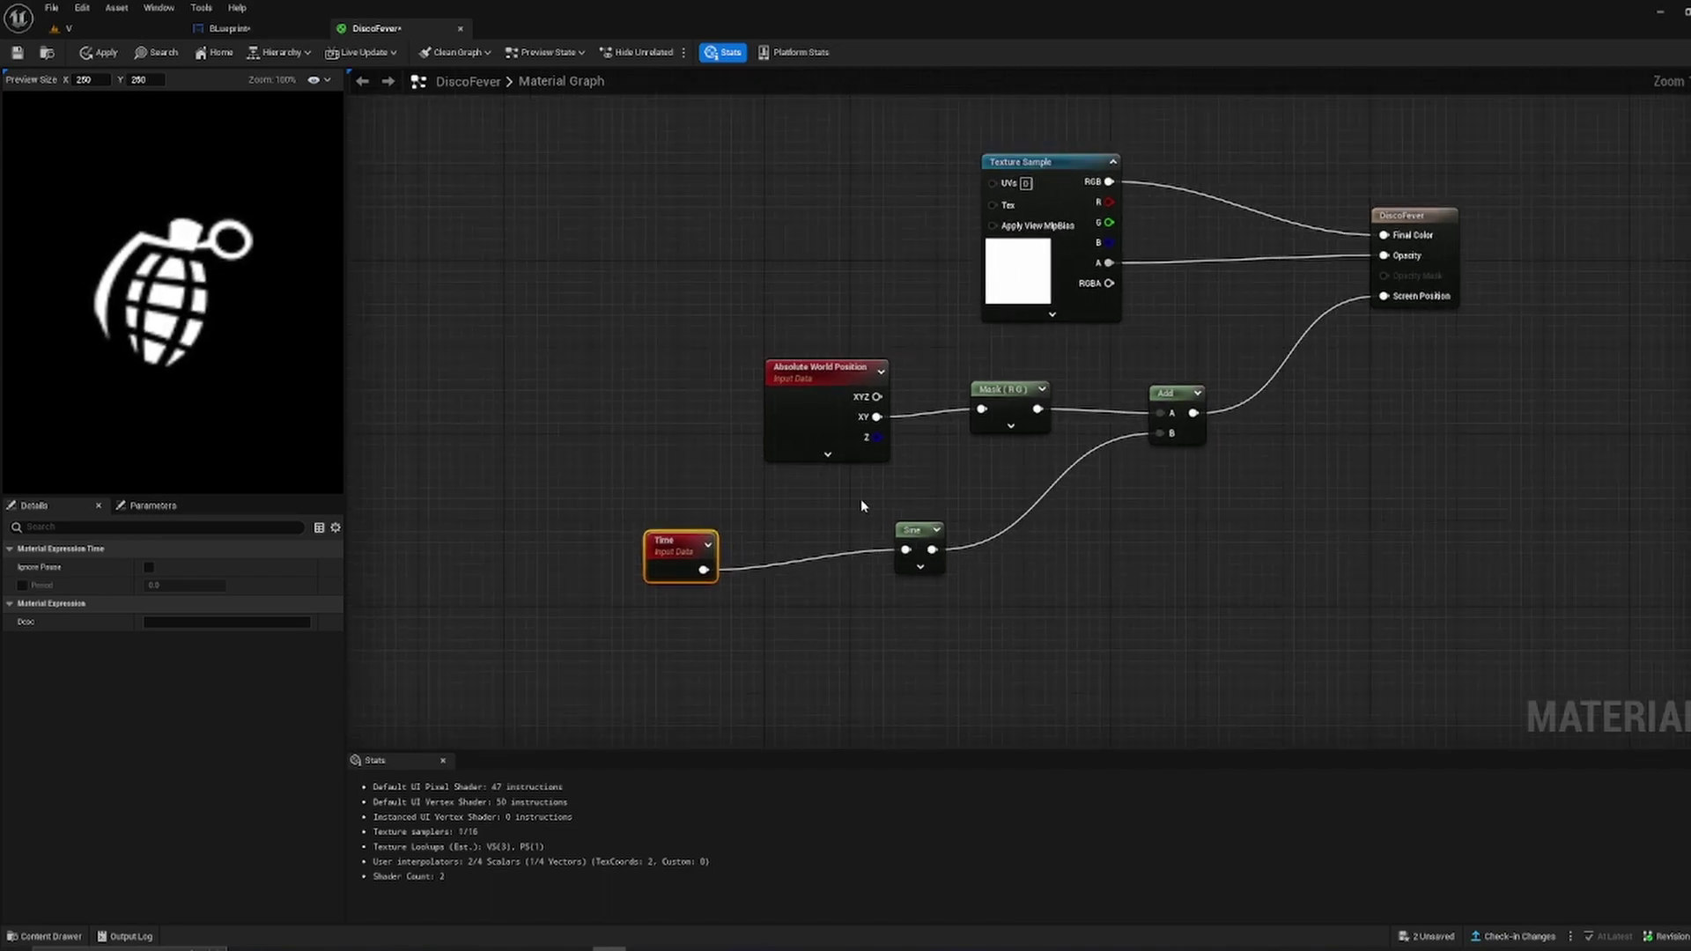
# - Insert a Multiply node with B set to 100 between the Sine node and the Add node's B input
pyautogui.click(903, 533)
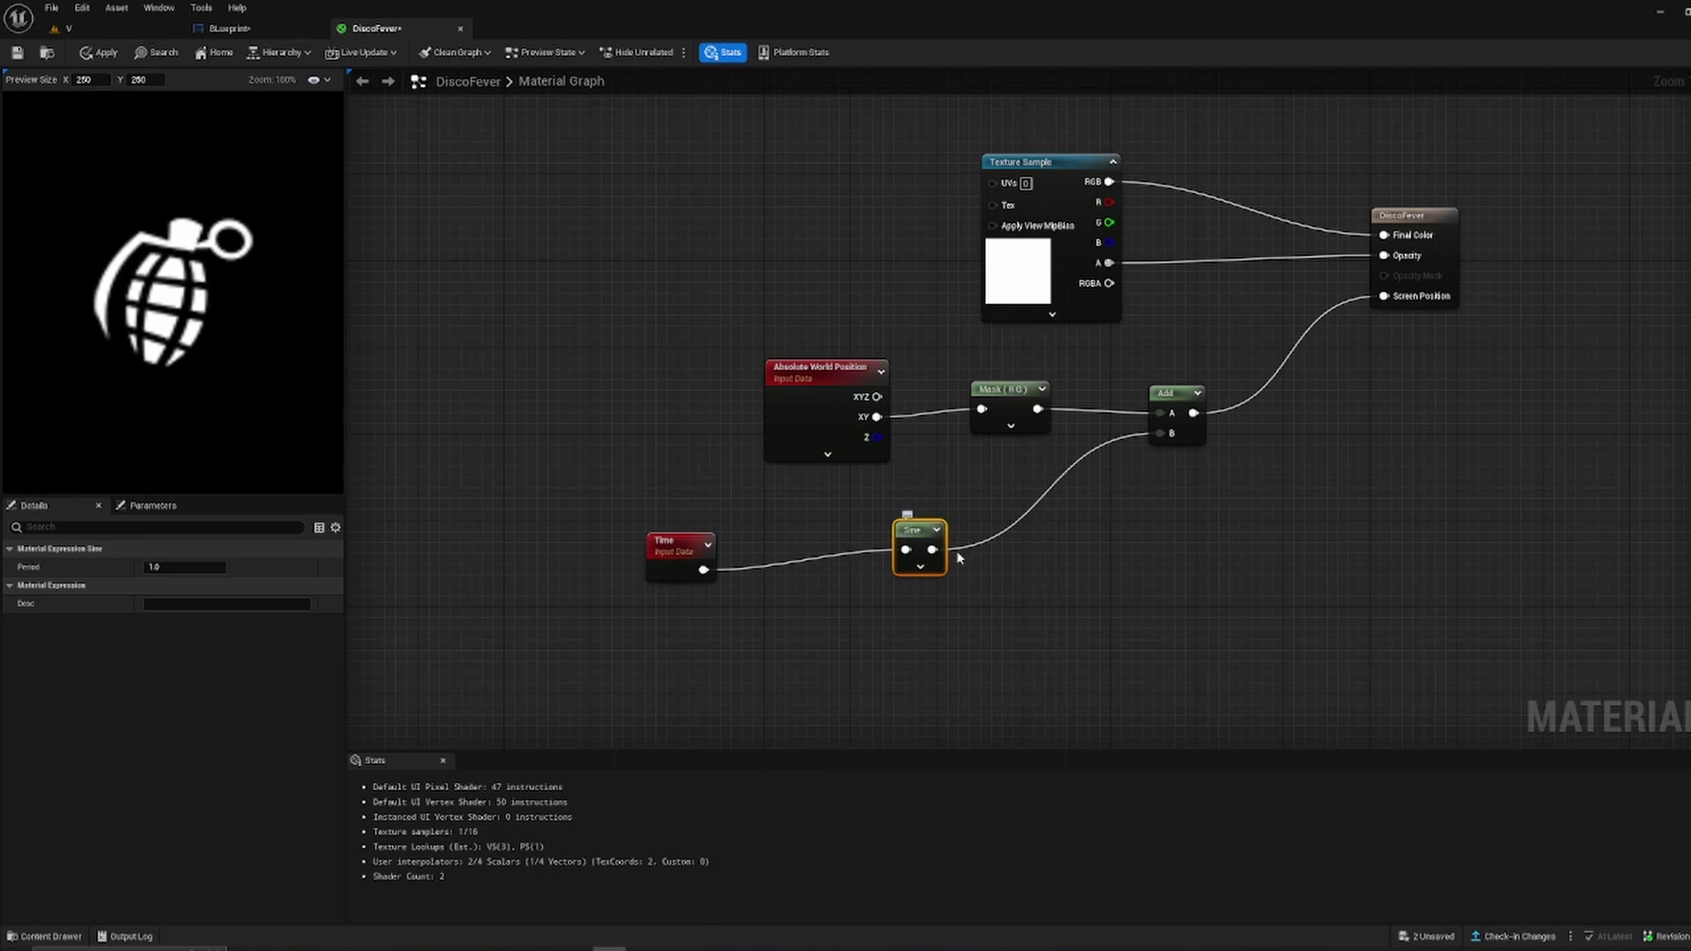
pyautogui.moveTo(955, 559); pyautogui.dragTo(905, 580, button='right')
pyautogui.click(907, 582)
pyautogui.moveTo(882, 570); pyautogui.dragTo(967, 538)
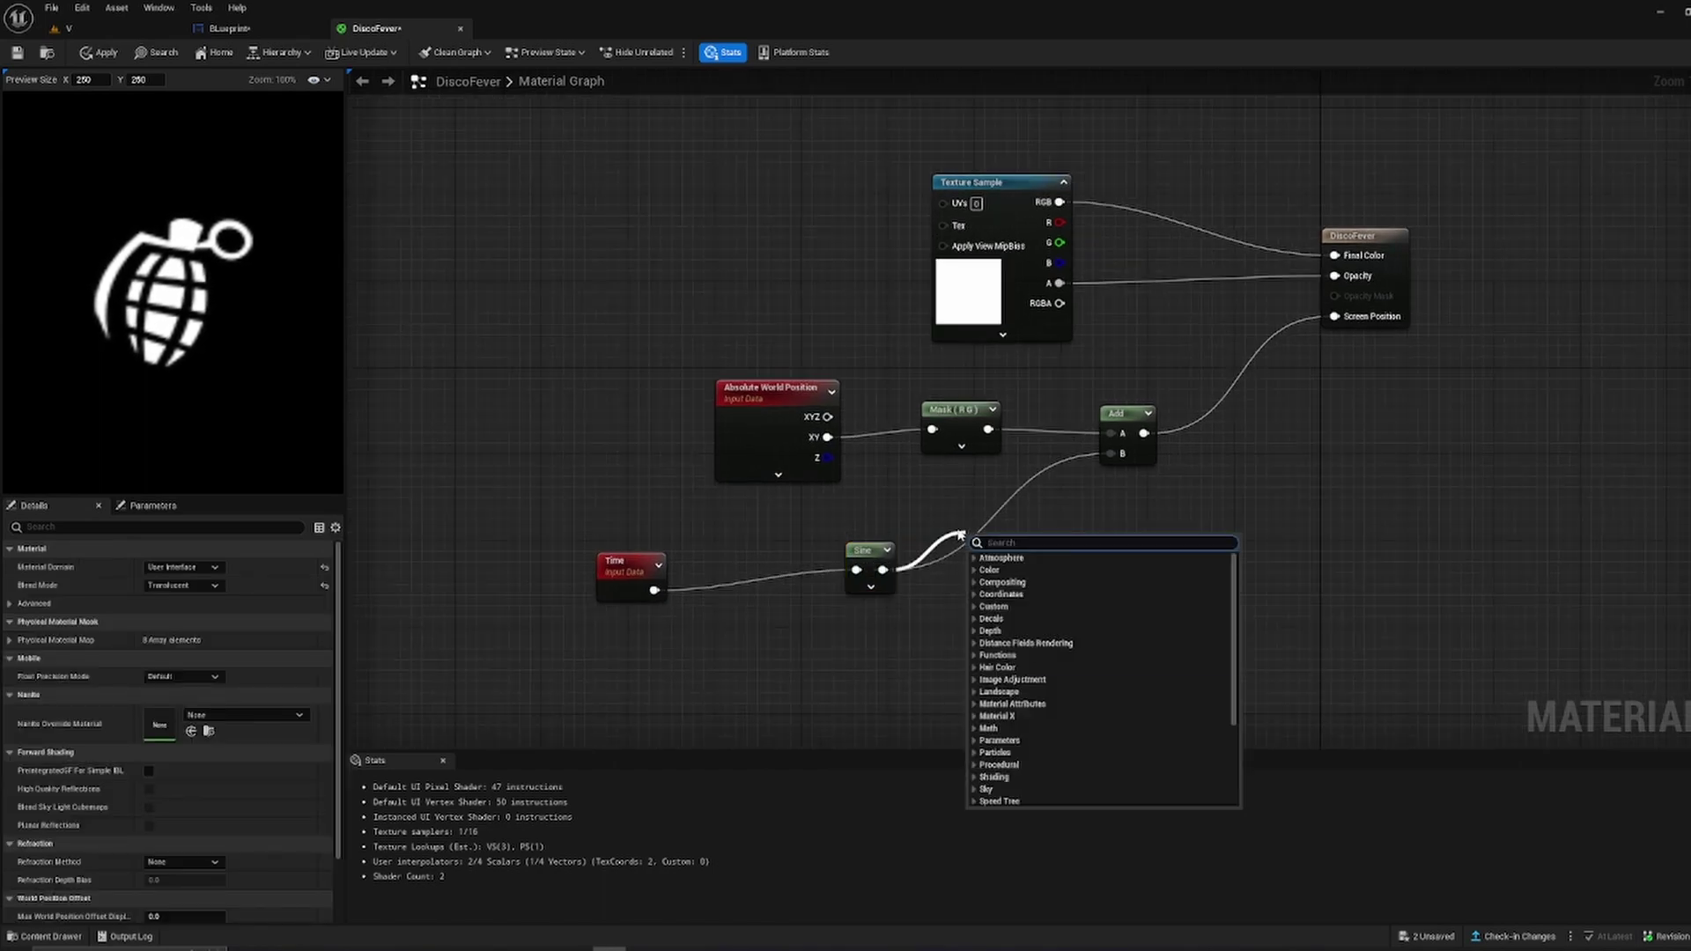
pyautogui.write('multiply')
pyautogui.press('Return')
pyautogui.click(1006, 583)
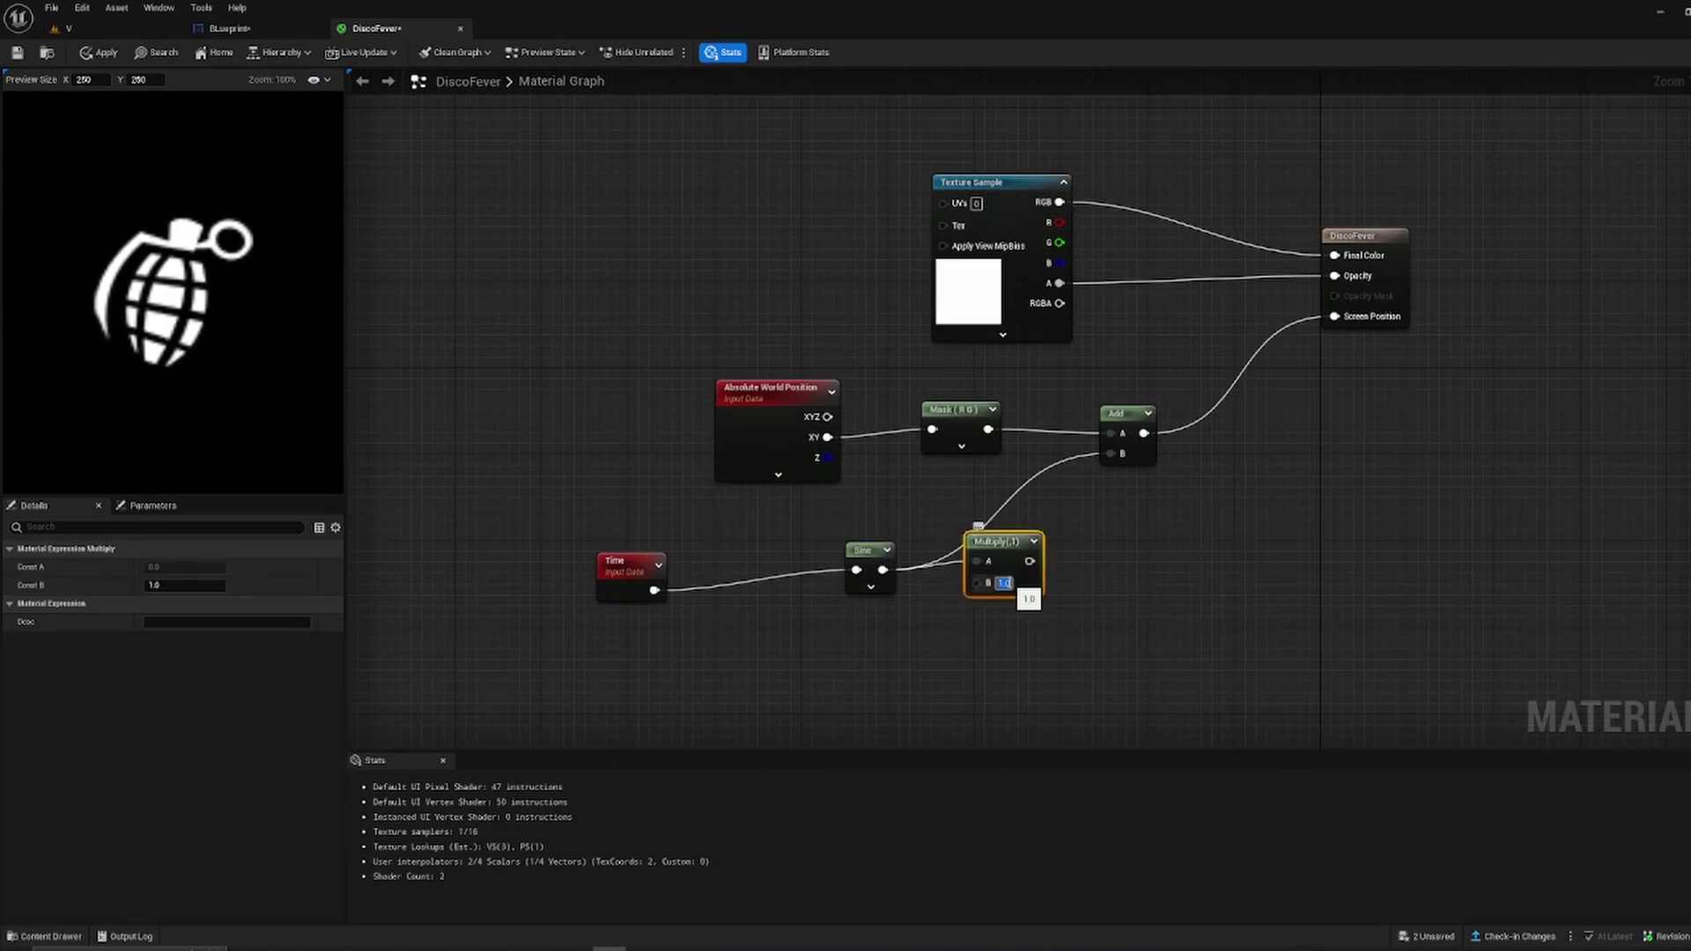
pyautogui.write('100')
pyautogui.press('Return')
pyautogui.moveTo(1002, 542); pyautogui.dragTo(990, 551)
pyautogui.moveTo(1027, 569); pyautogui.dragTo(1112, 456)
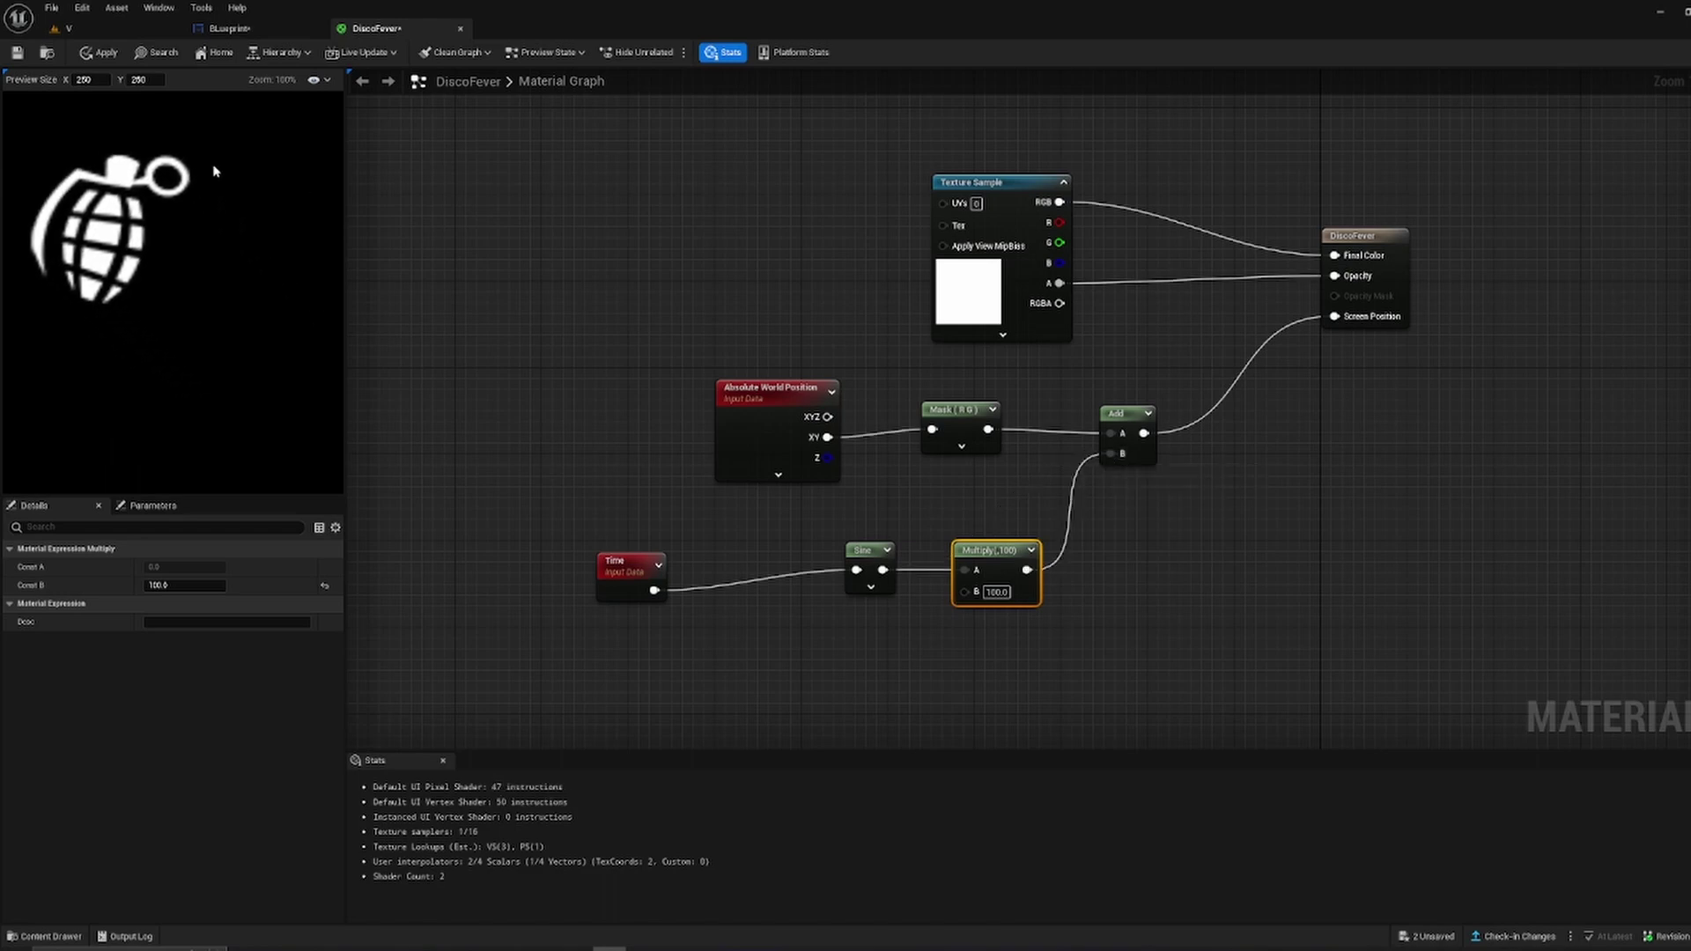
# - Apply the changes to the DiscoFever material and save it
pyautogui.click(102, 55)
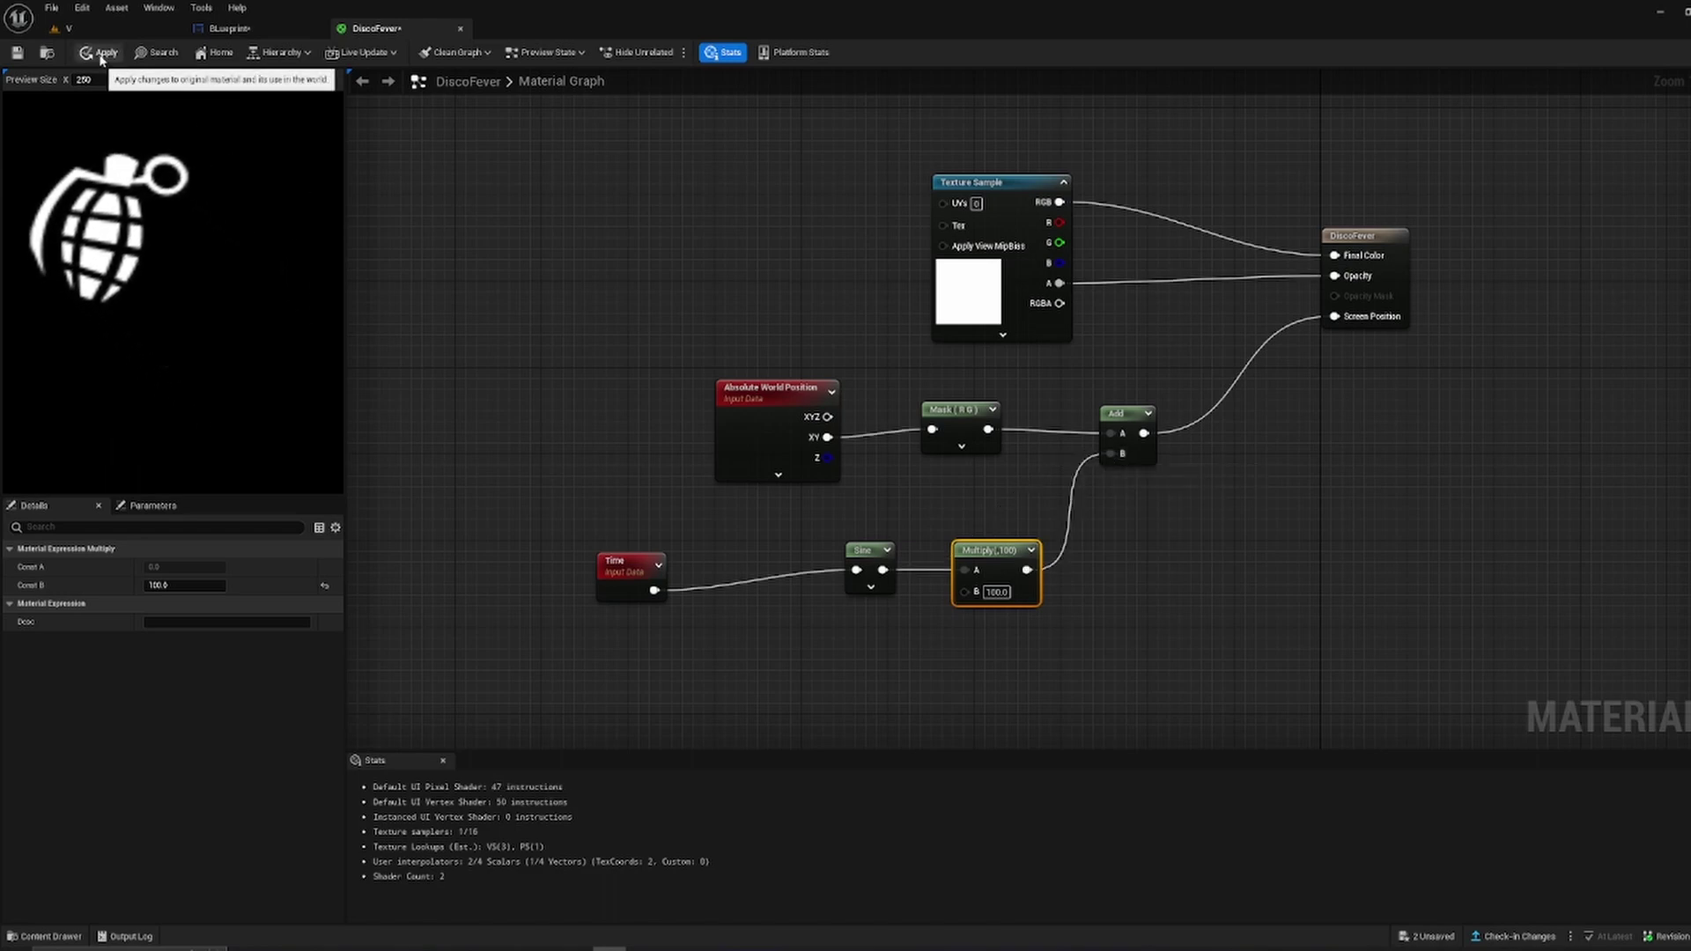
pyautogui.click(17, 54)
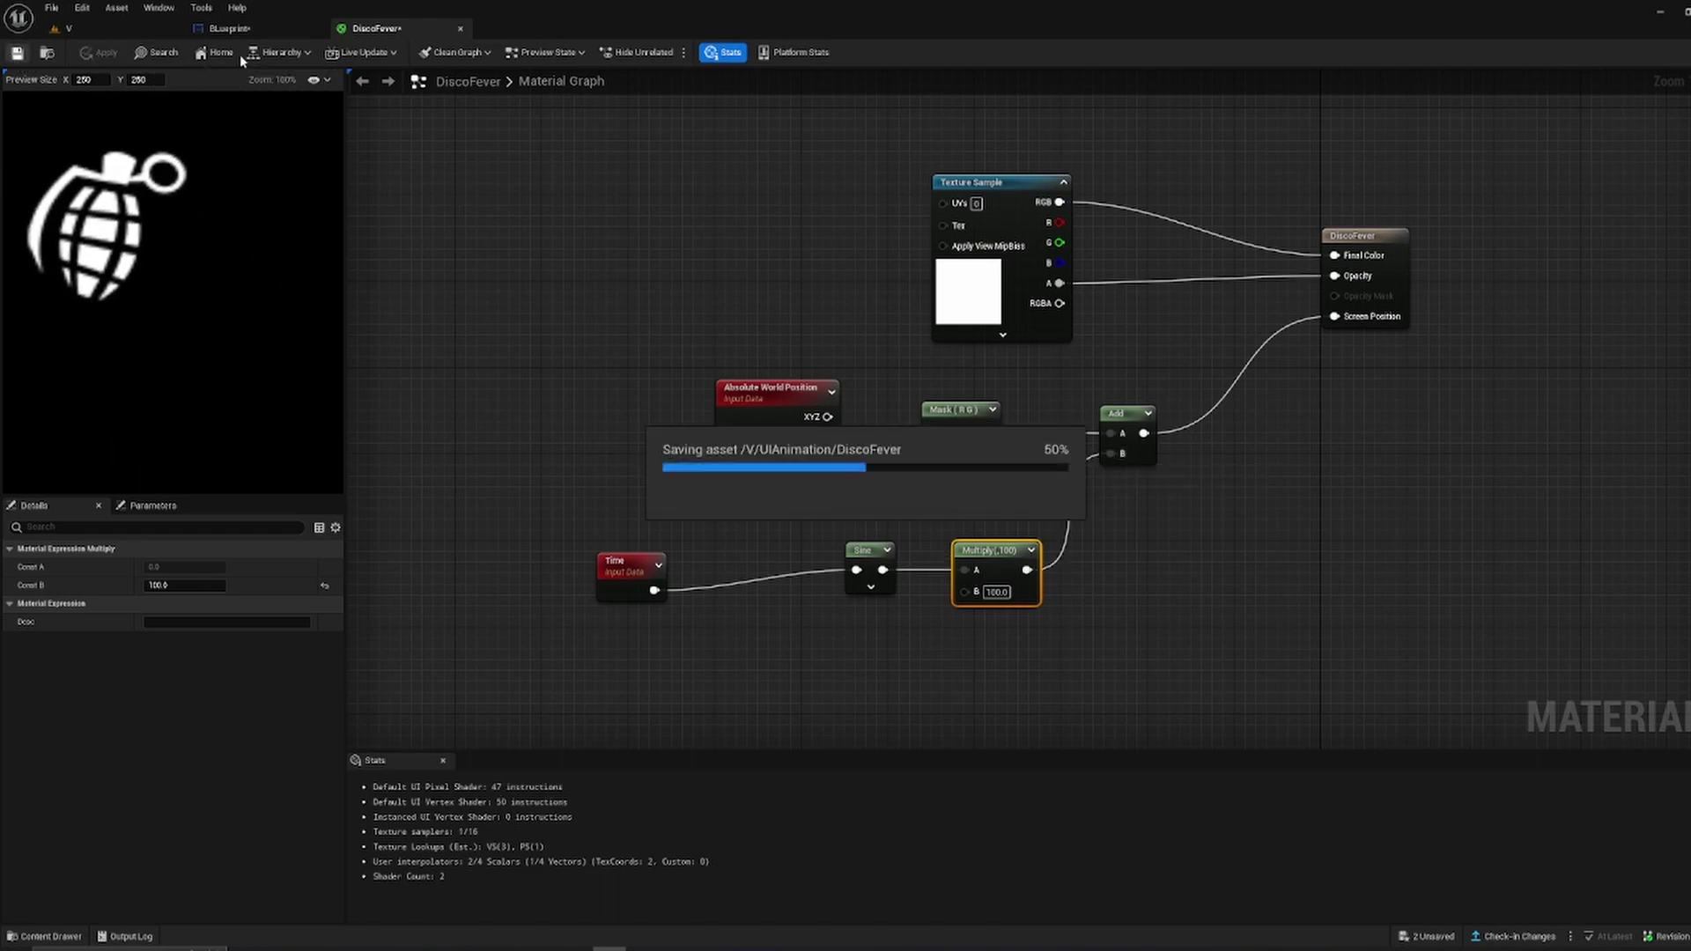
# - Check the grenade's animated movement on the widget canvas and save the widget
pyautogui.click(238, 30)
pyautogui.scroll(3, 608, 476)
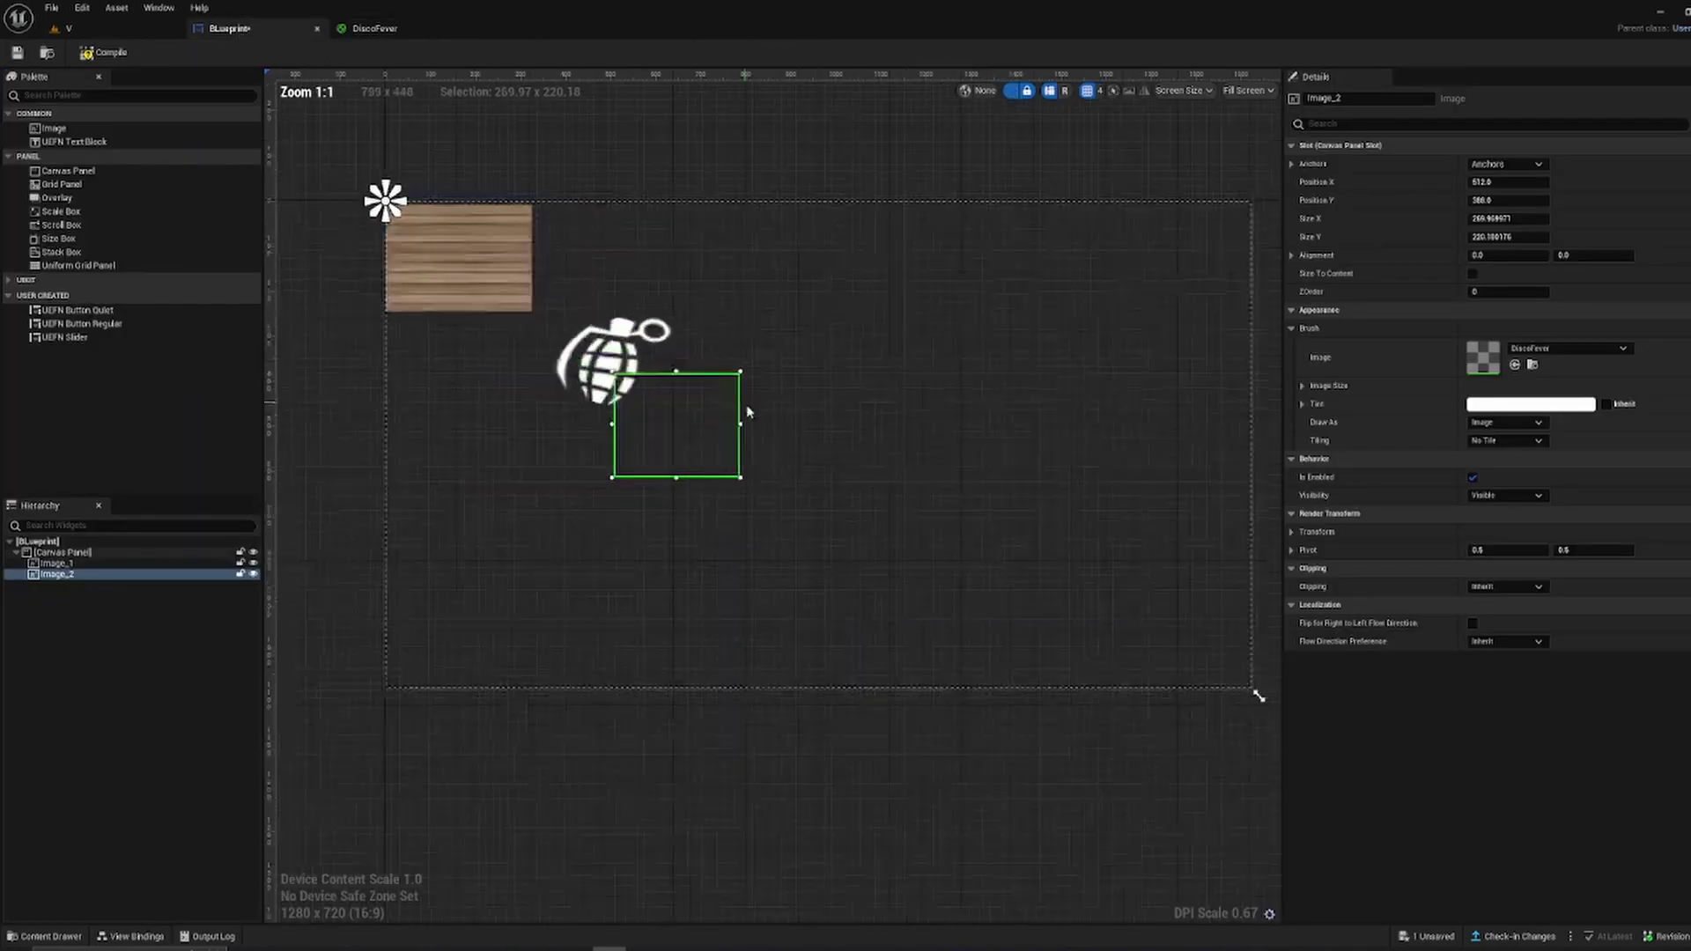
pyautogui.scroll(-5, 649, 472)
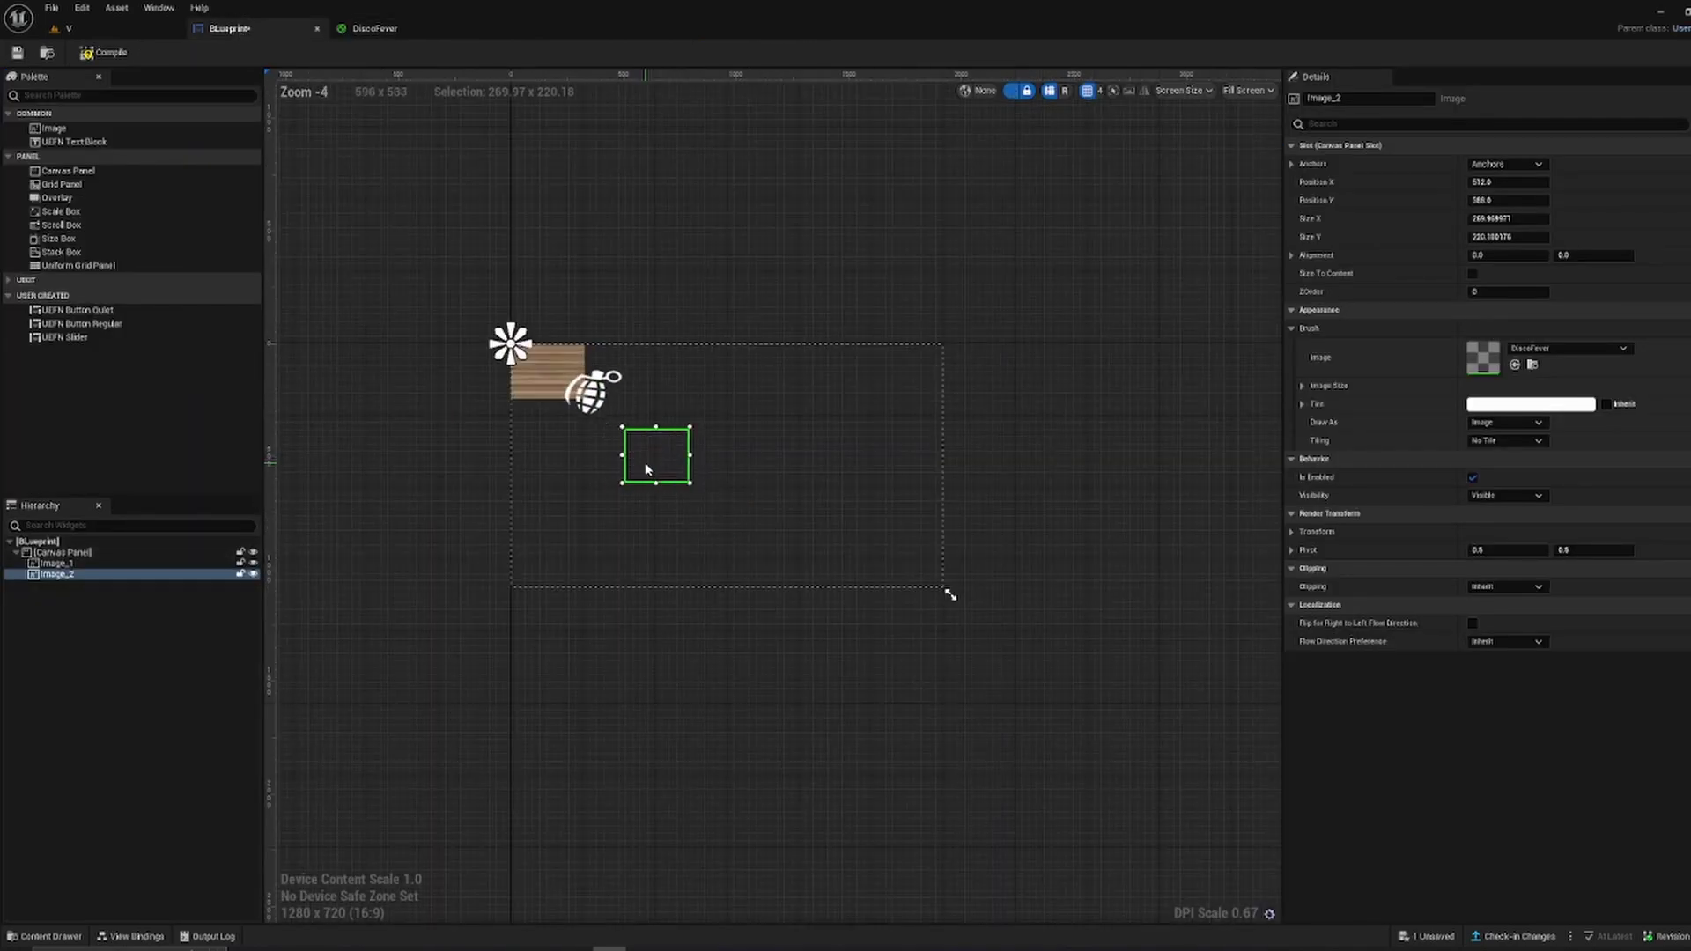
pyautogui.scroll(1, 647, 469)
pyautogui.hotkey('ctrl', 's')
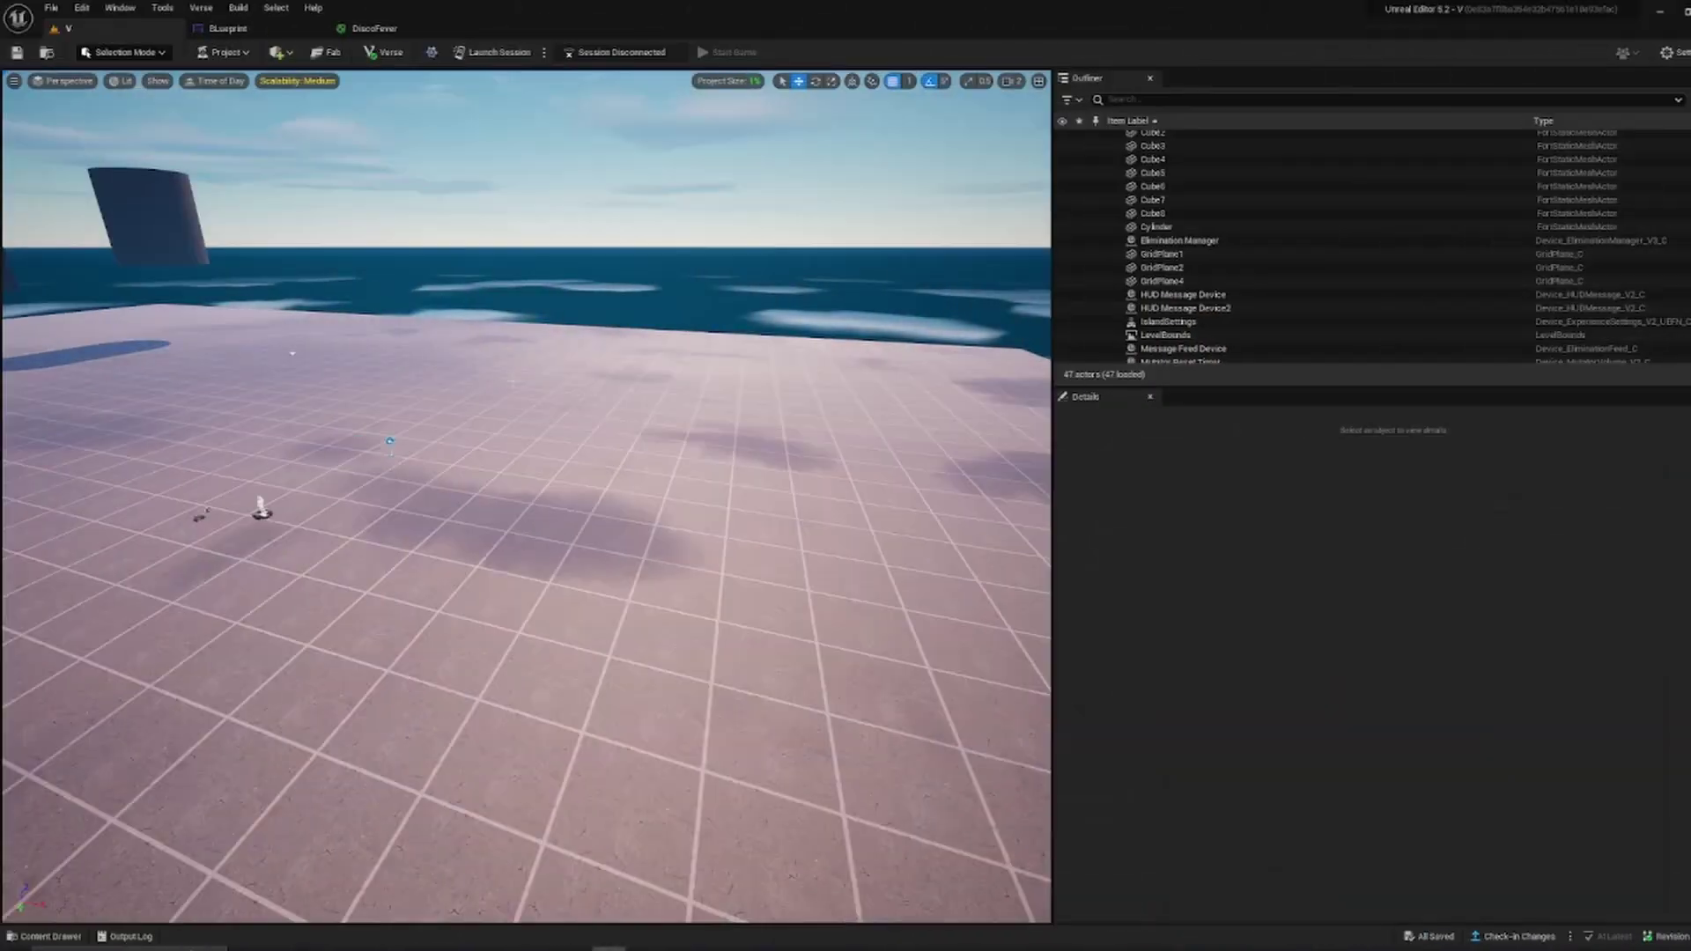
# - Find the HUD Message device among the Fortnite devices and place one on the level's floor
pyautogui.moveTo(529, 493); pyautogui.dragTo(370, 471, button='right')
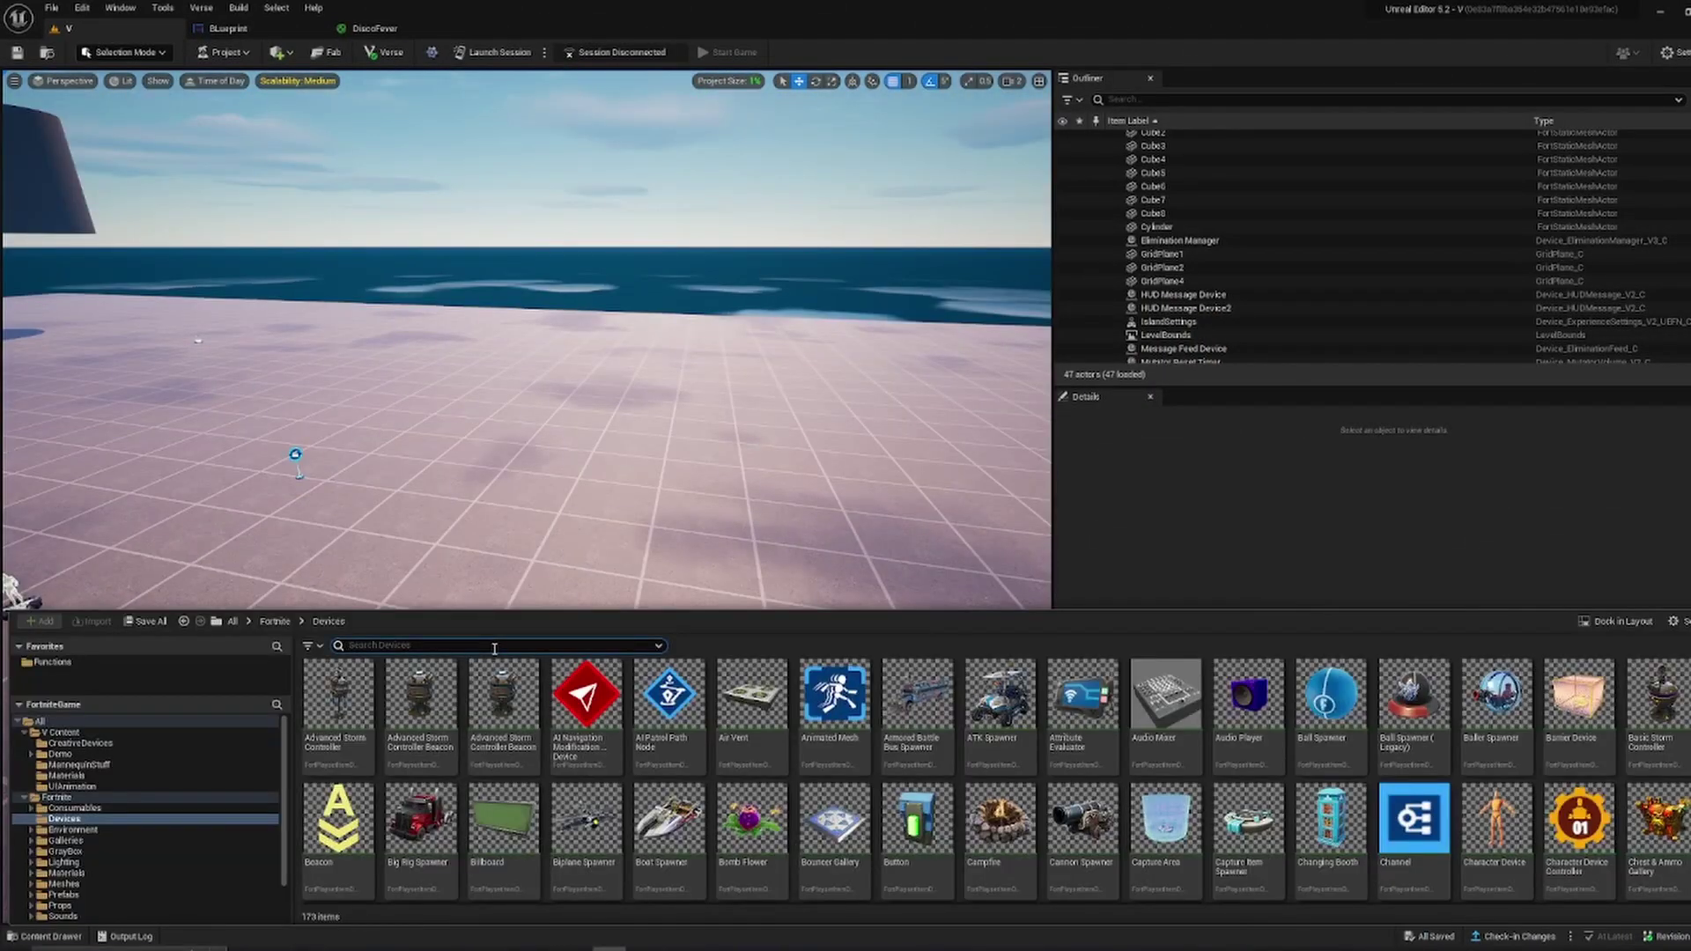
pyautogui.write('hud mess')
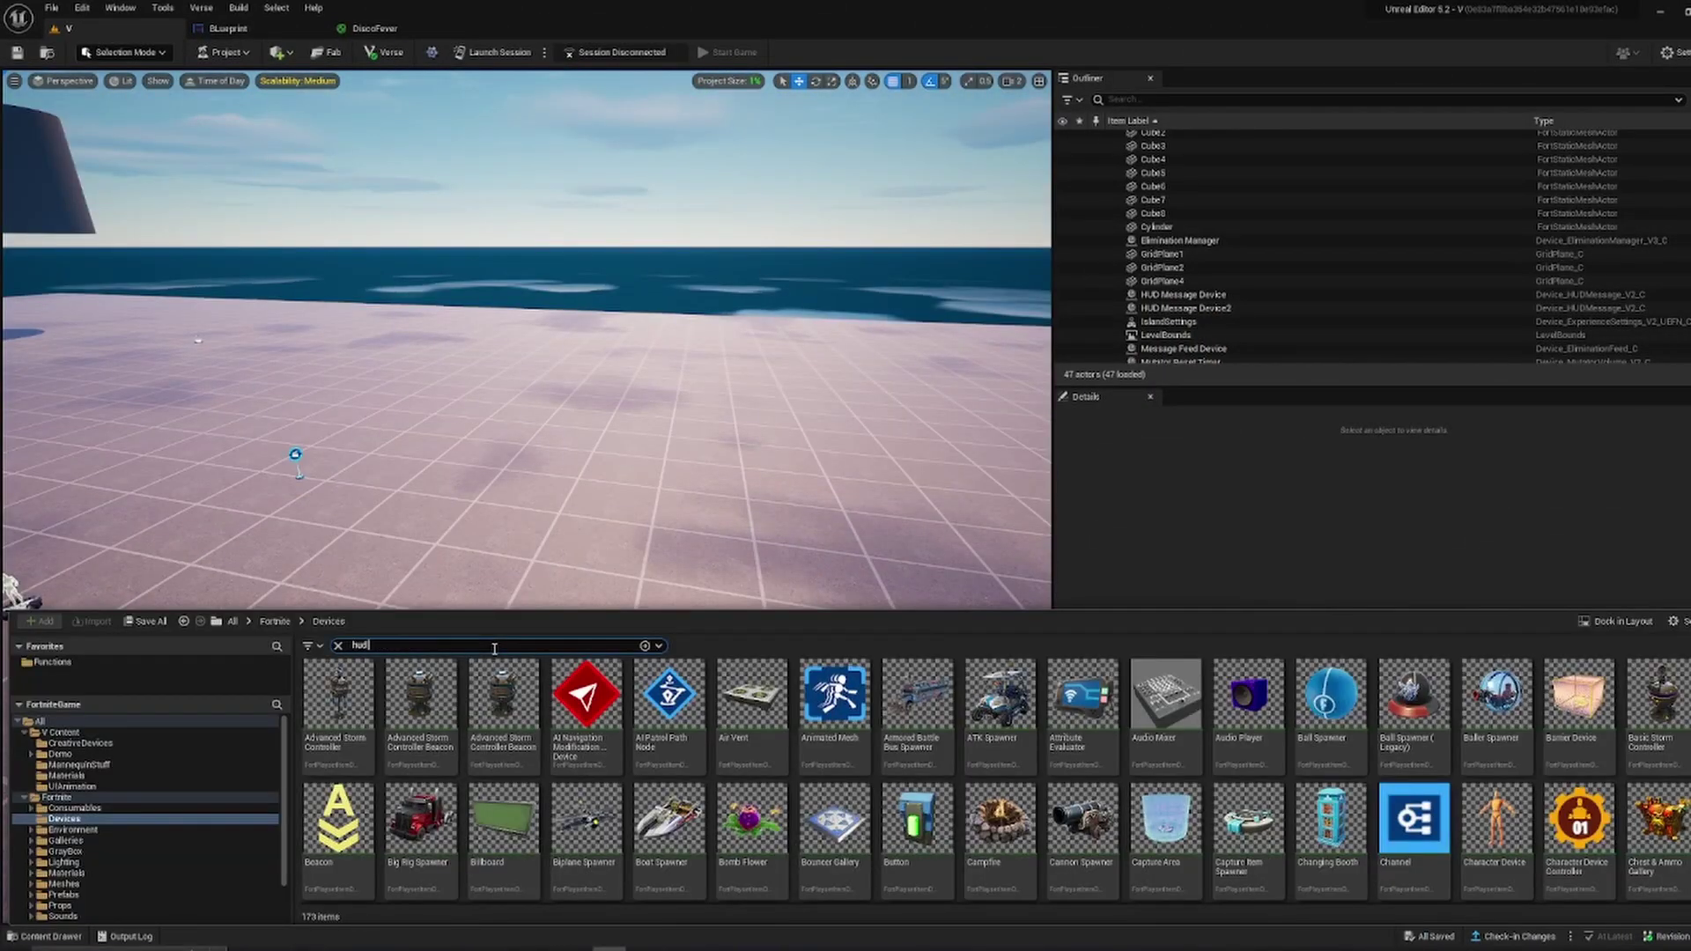
pyautogui.moveTo(339, 705); pyautogui.dragTo(617, 700)
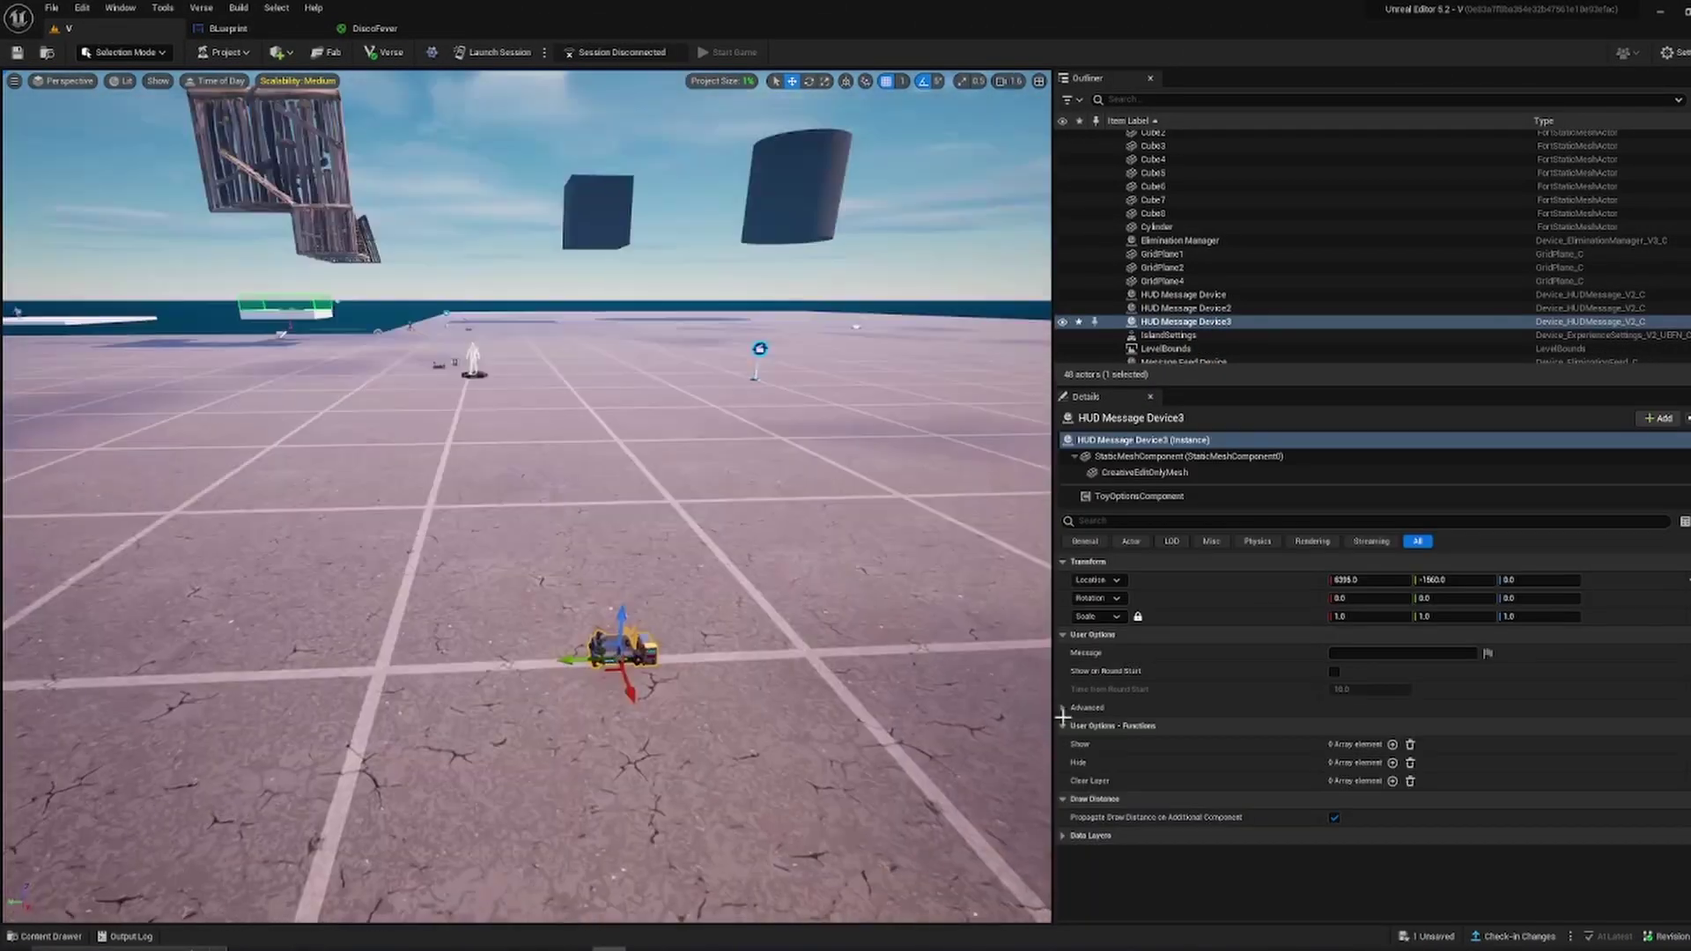
# - Expand the HUD Message device's advanced user options and look through the available HUD Widget choices
pyautogui.click(1110, 709)
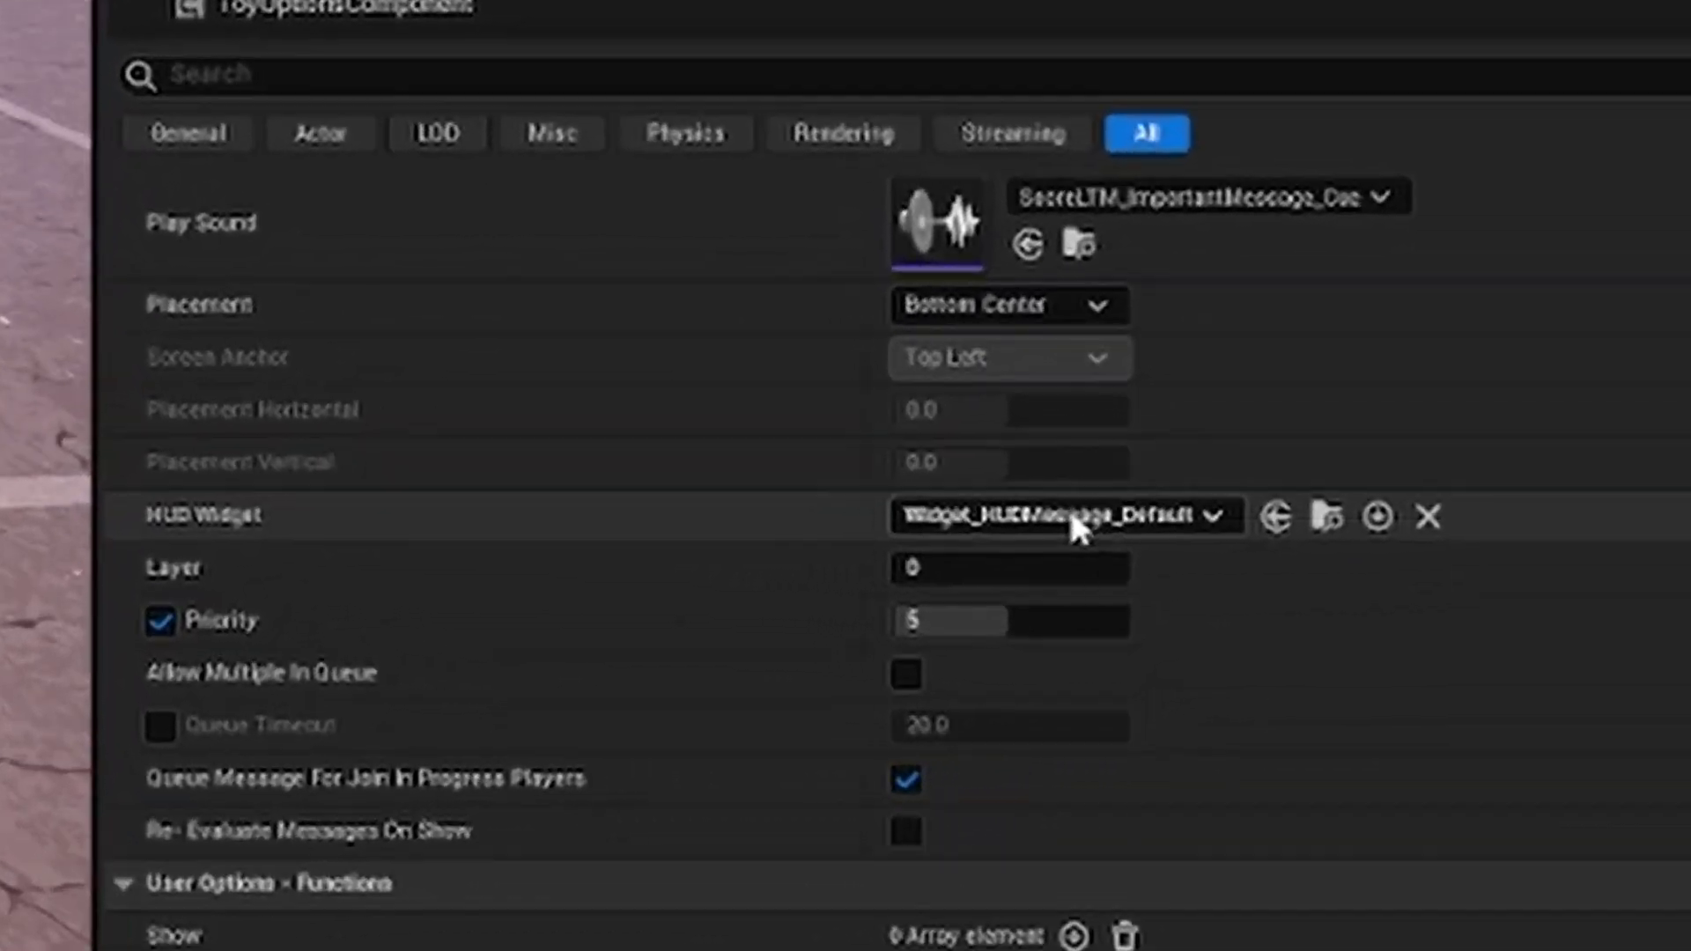
pyautogui.click(1206, 581)
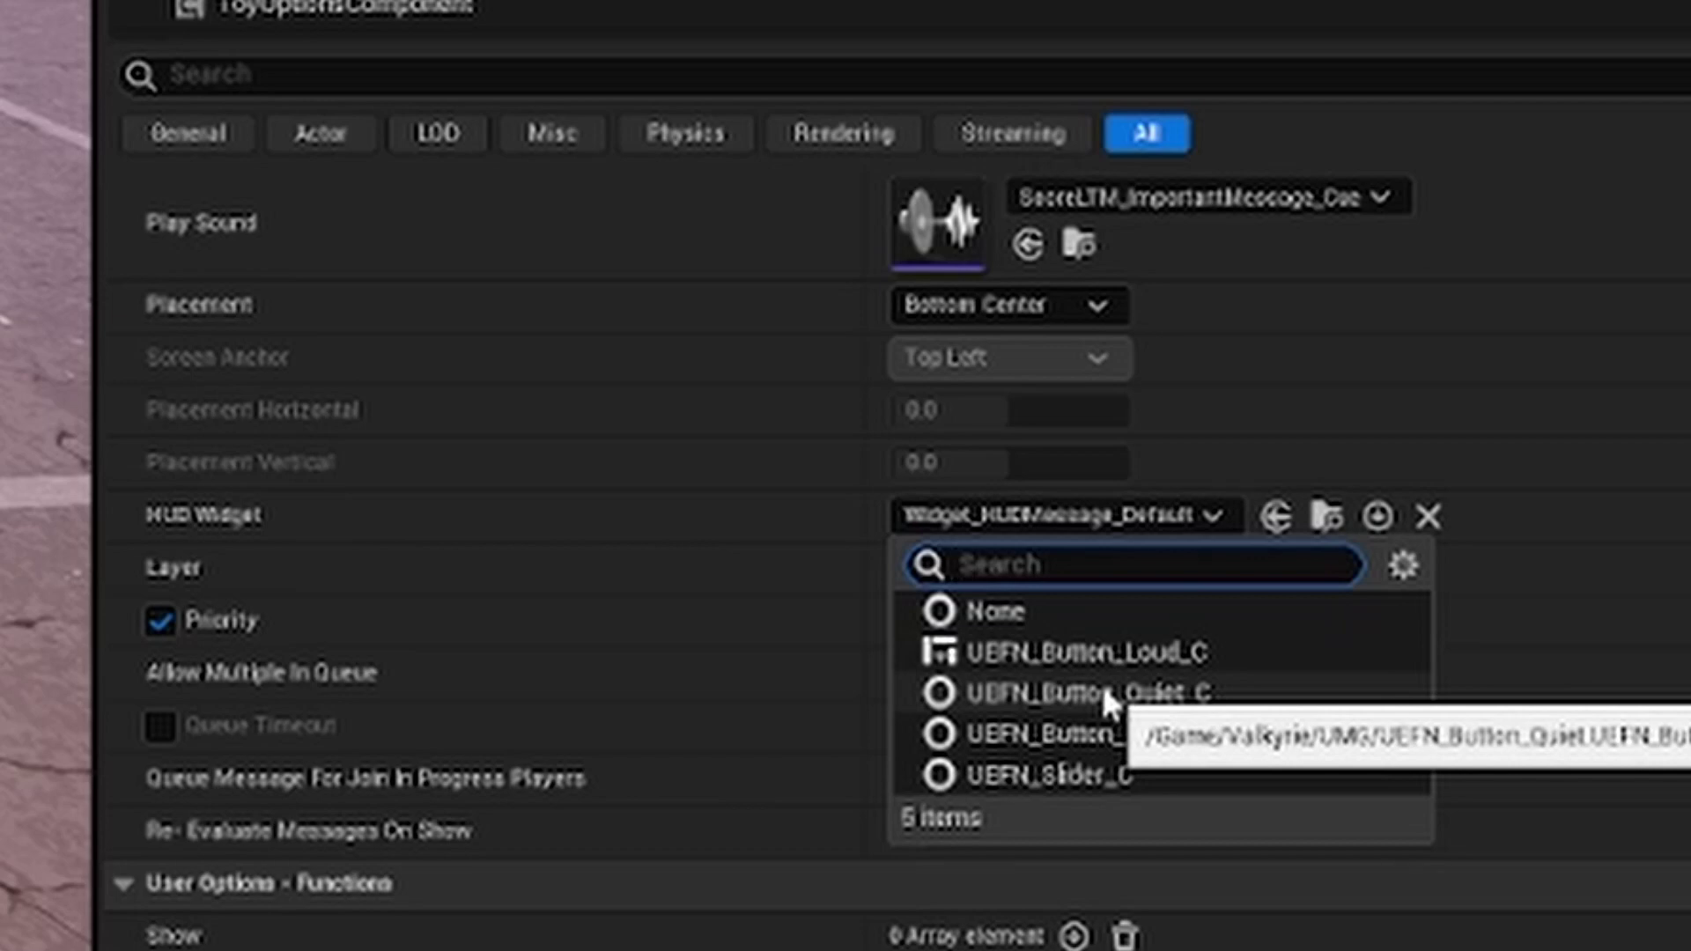
pyautogui.click(418, 532)
pyautogui.scroll(1, 255, 529)
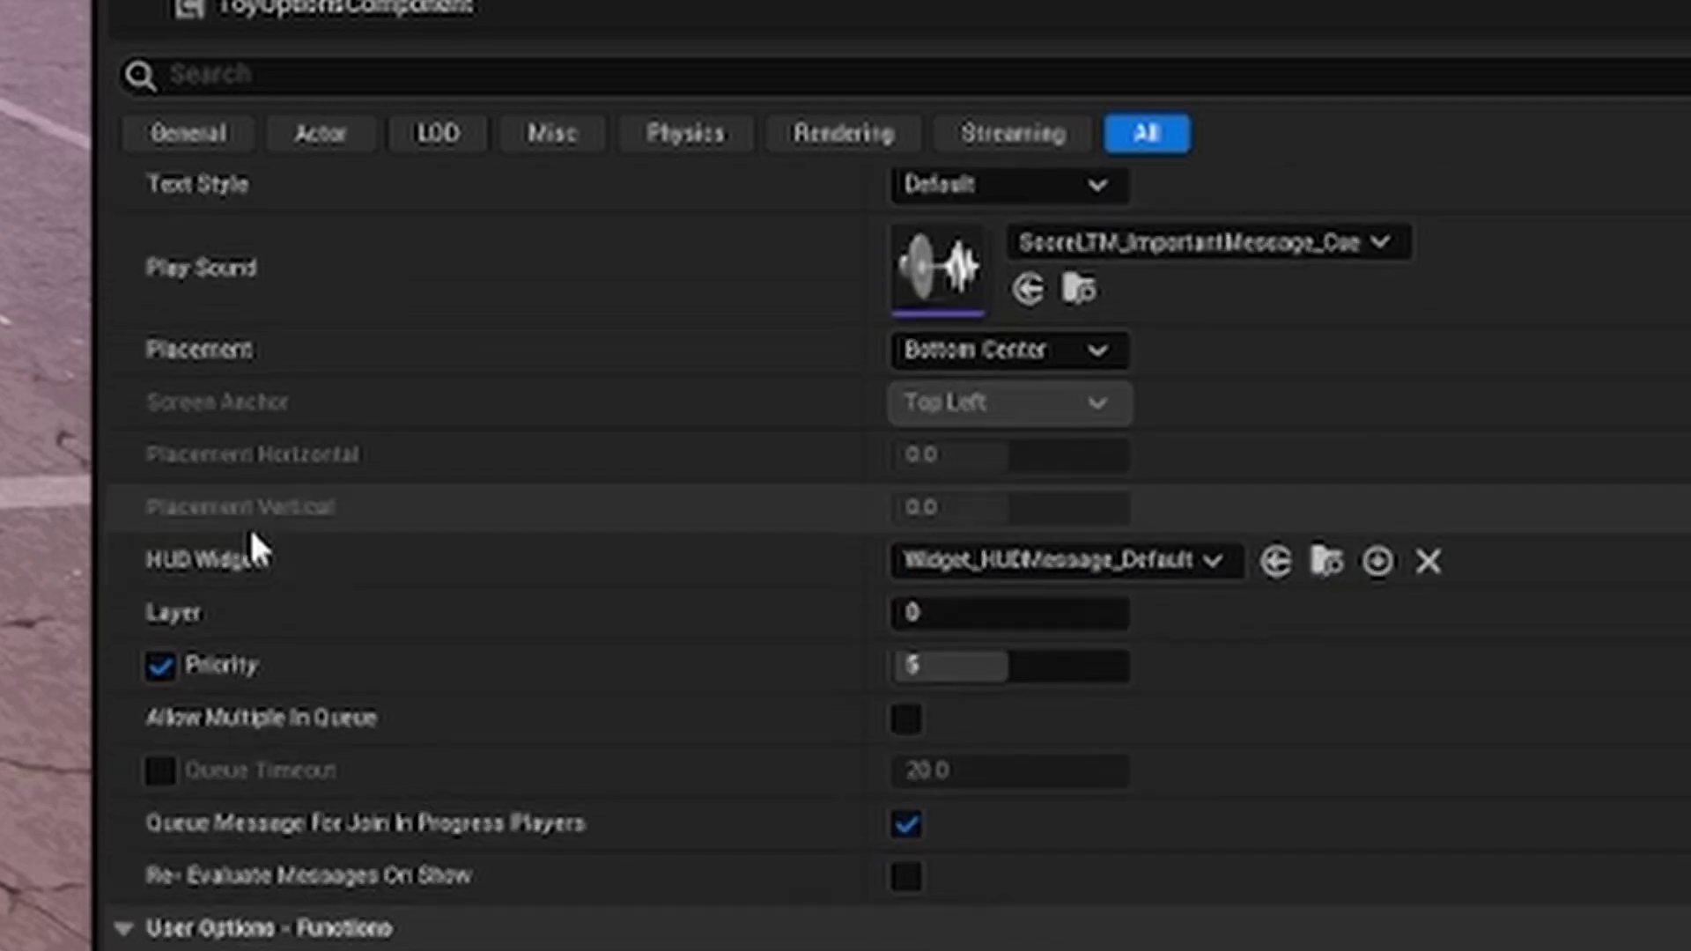
# - Assign the BLueprint widget from the UIAnimation content folder as the HUD Message device's HUD Widget
pyautogui.hotkey('ctrl', 'space')
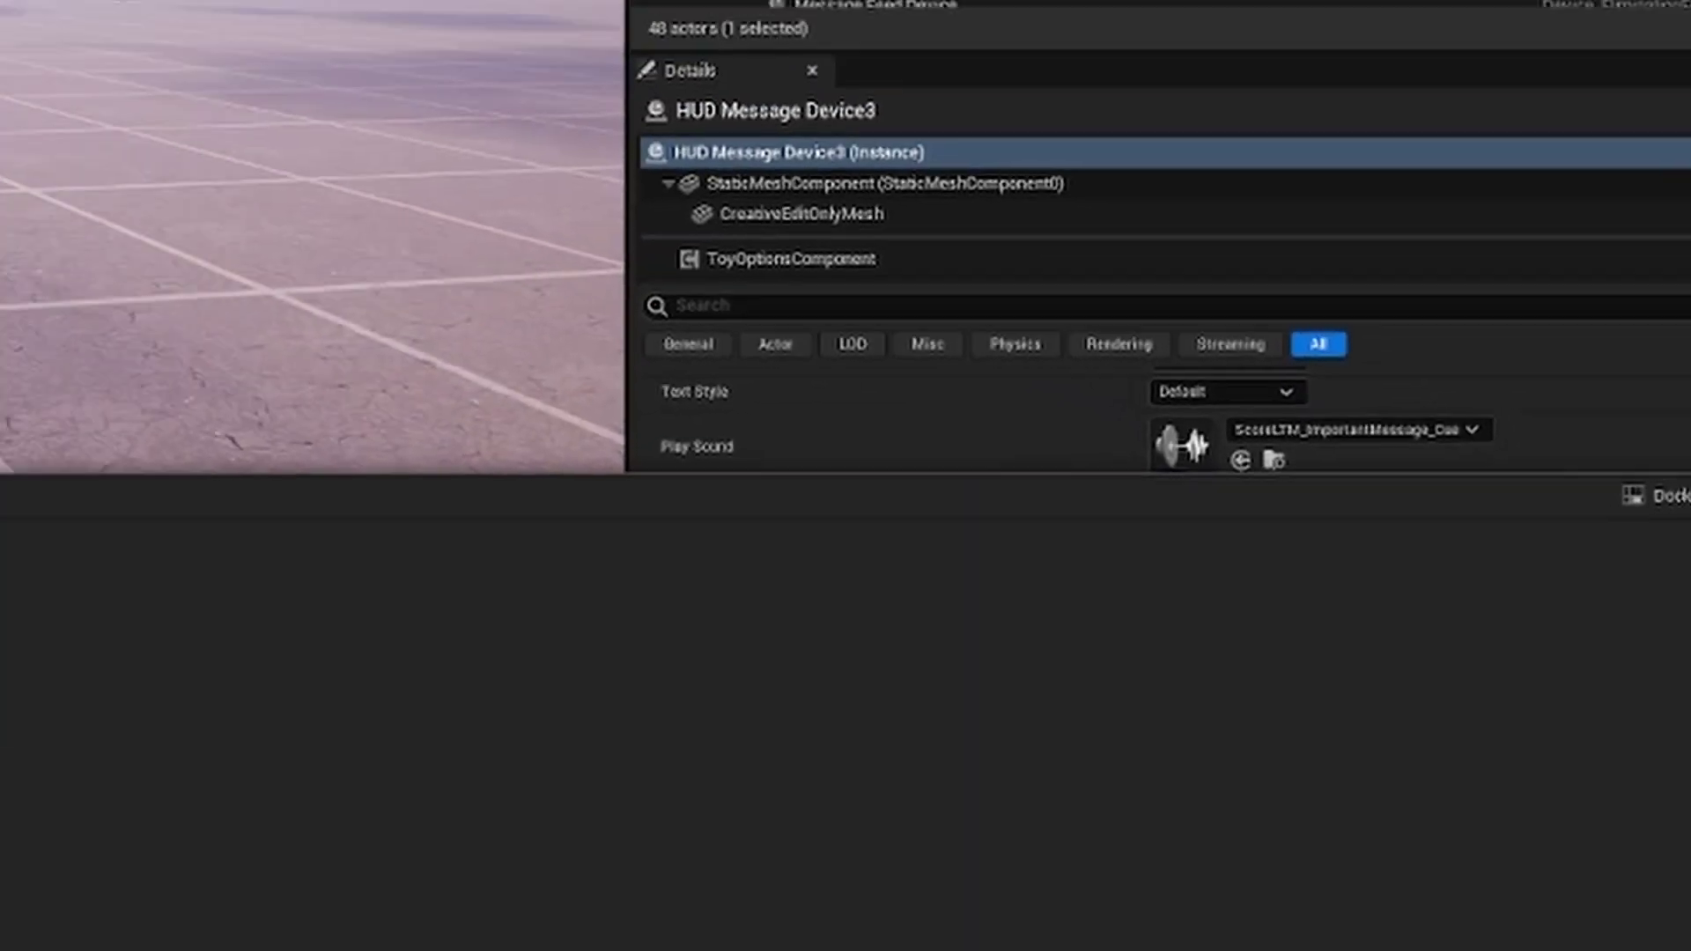
pyautogui.click(182, 621)
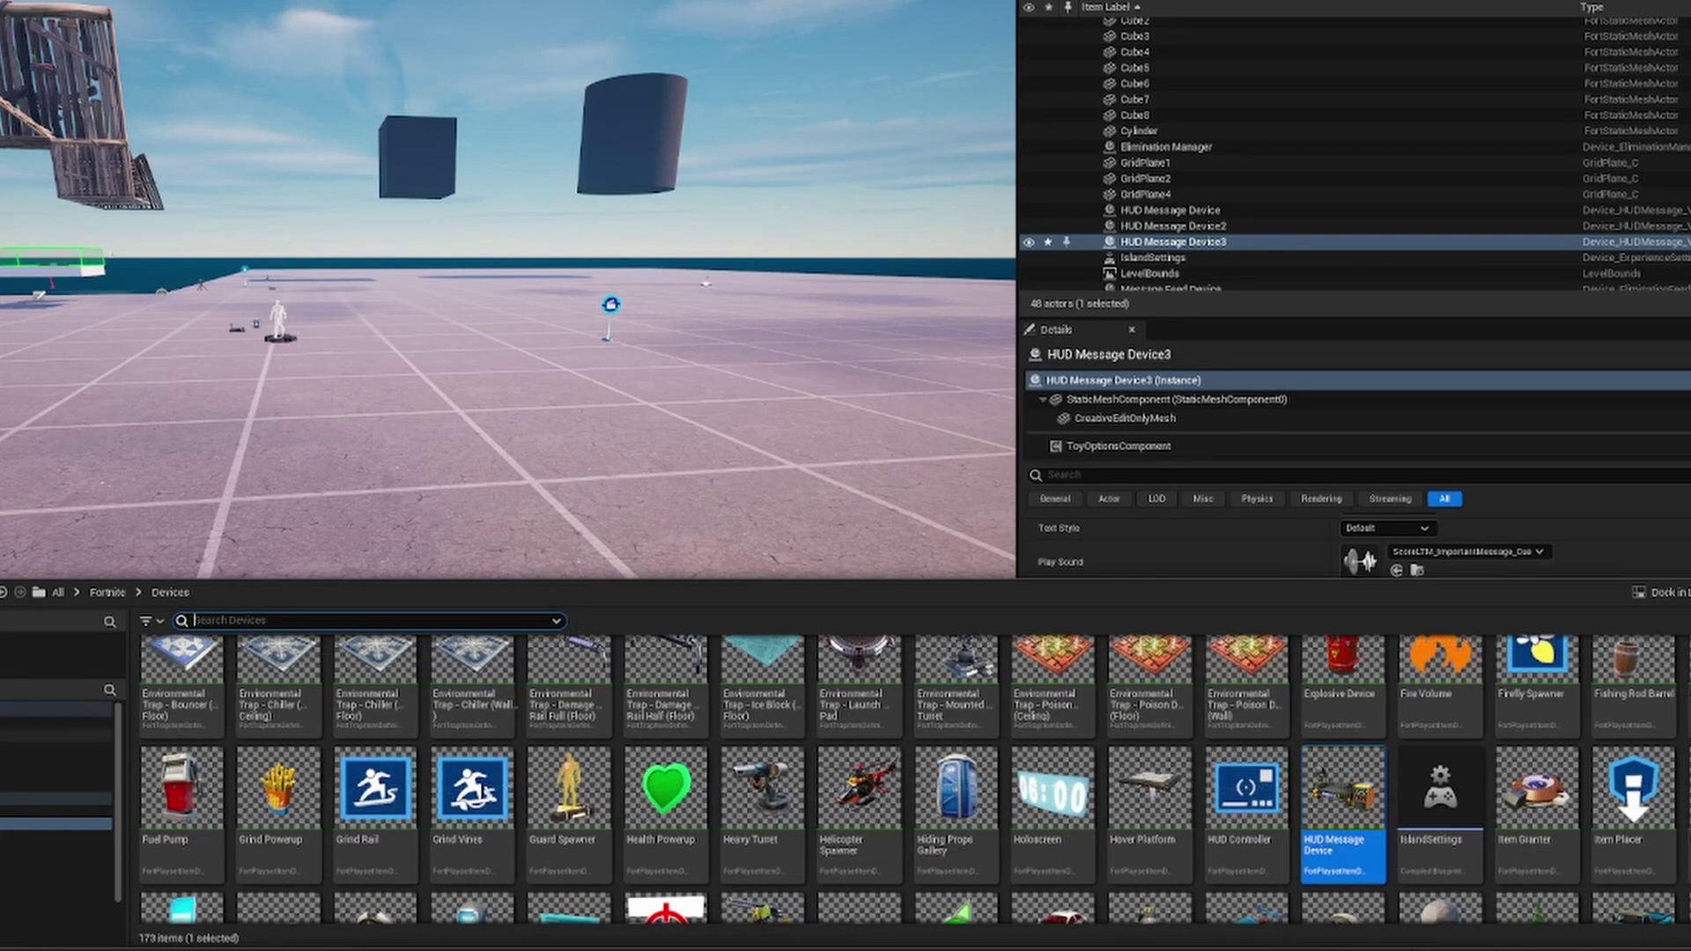
pyautogui.click(35, 785)
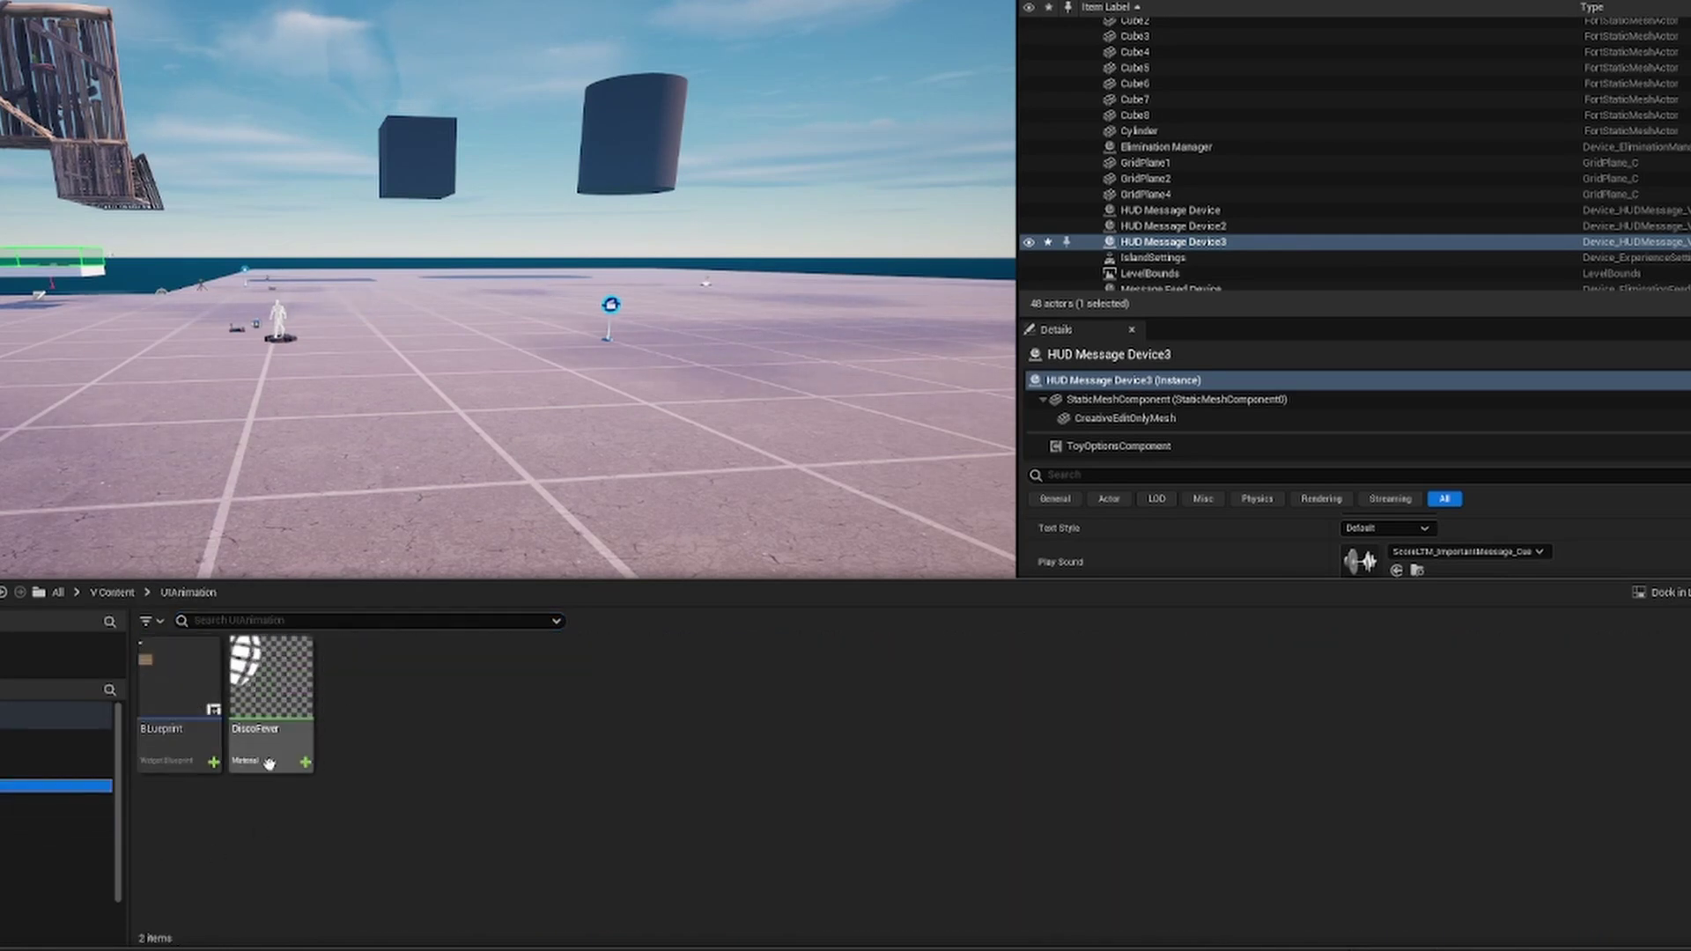
pyautogui.click(163, 727)
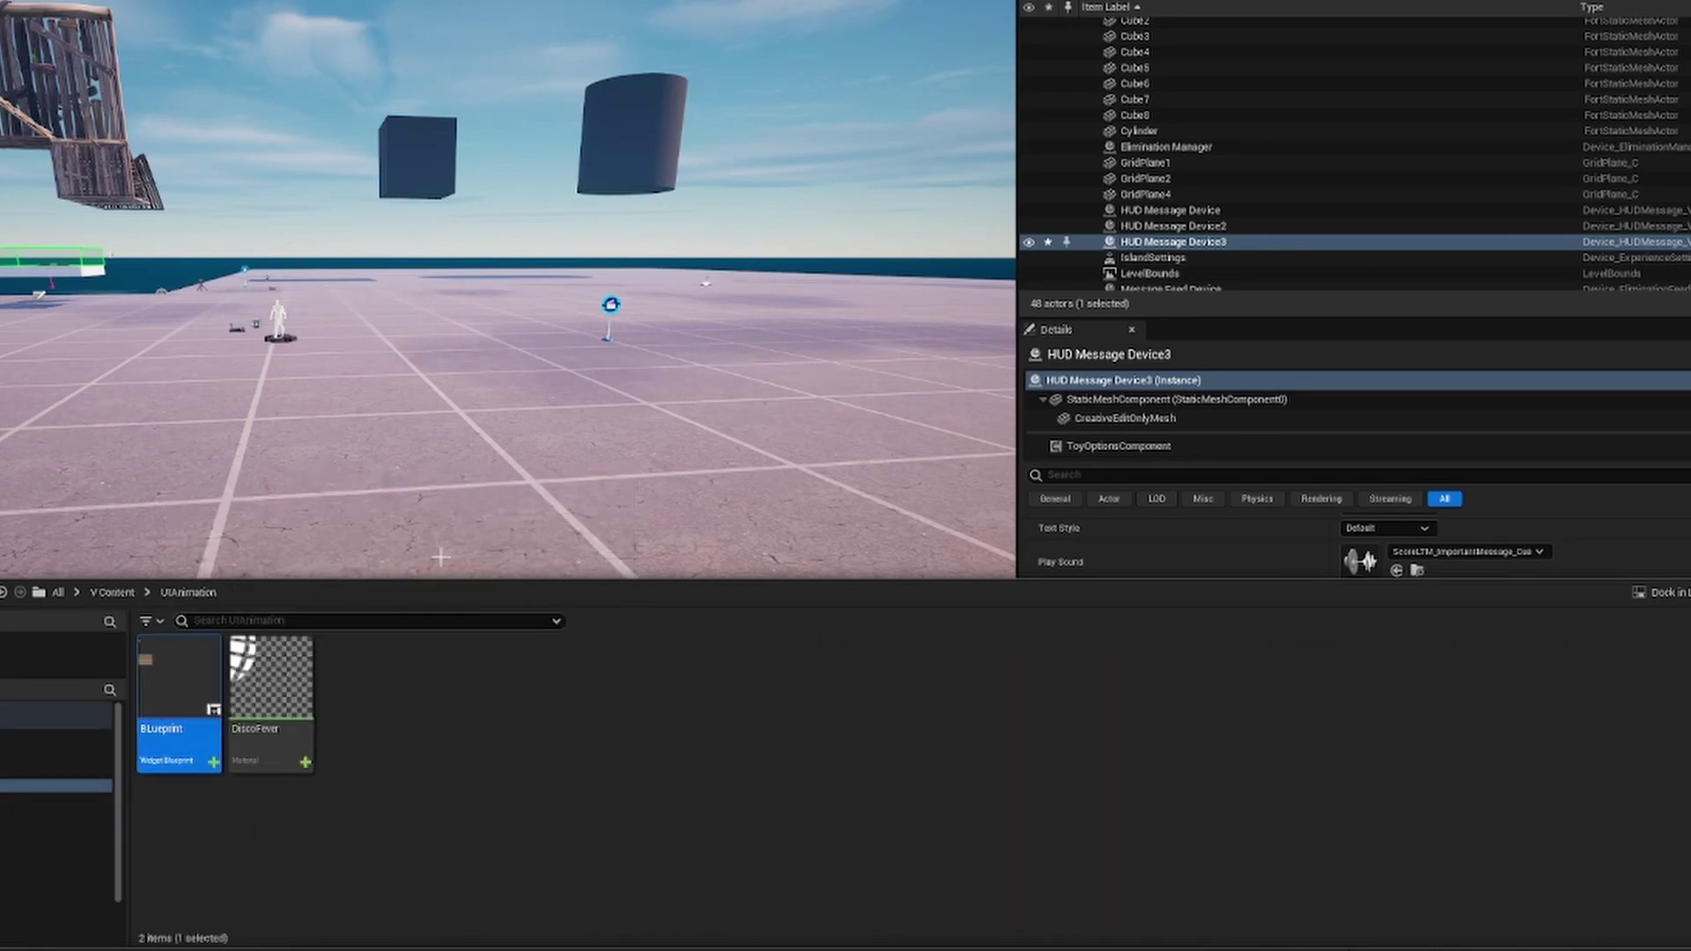
pyautogui.moveTo(563, 423); pyautogui.dragTo(511, 462, button='right')
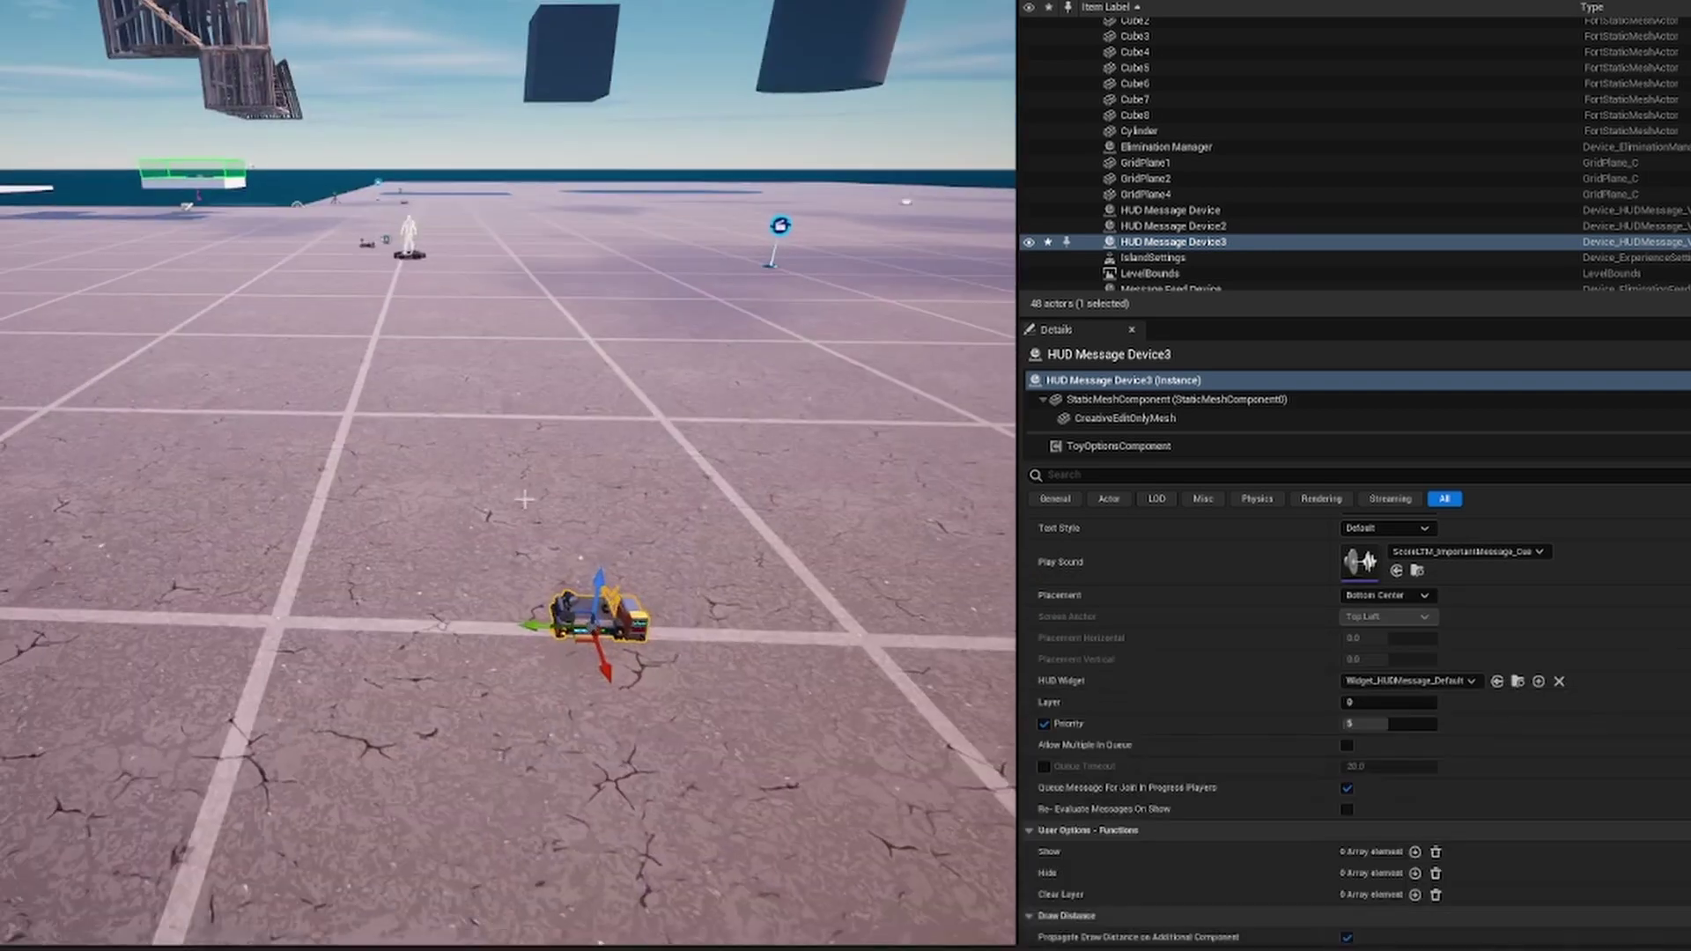
pyautogui.click(1497, 681)
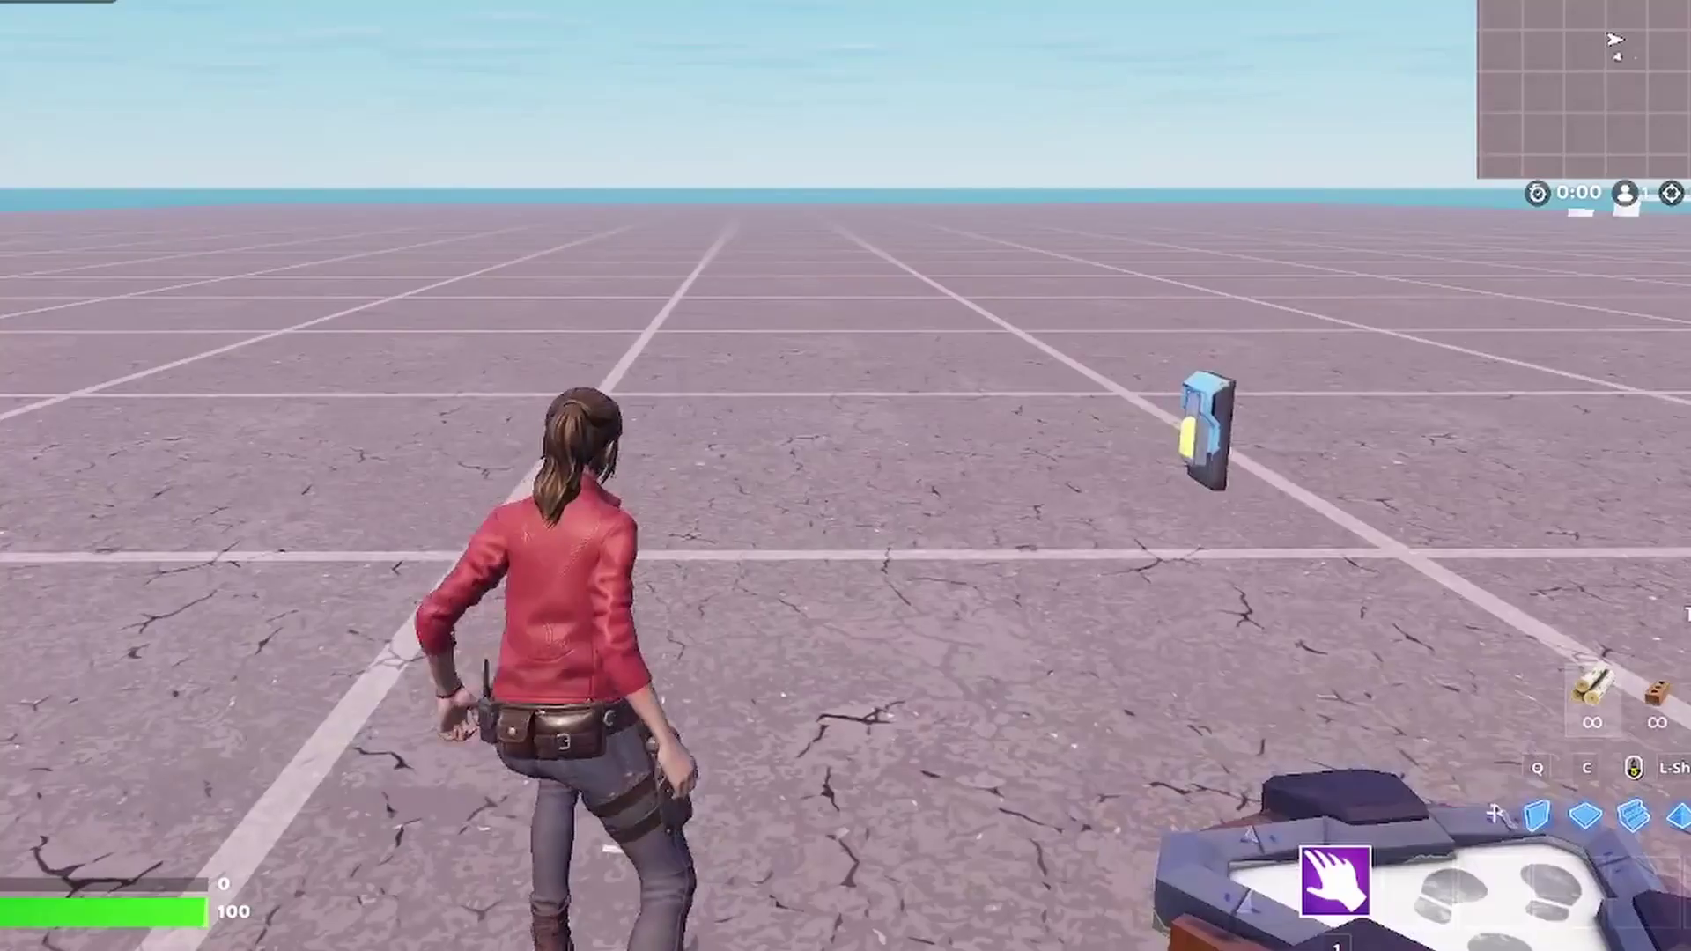
# - Move the character around the island in the game session to test the HUD Message widget
pyautogui.press('a')
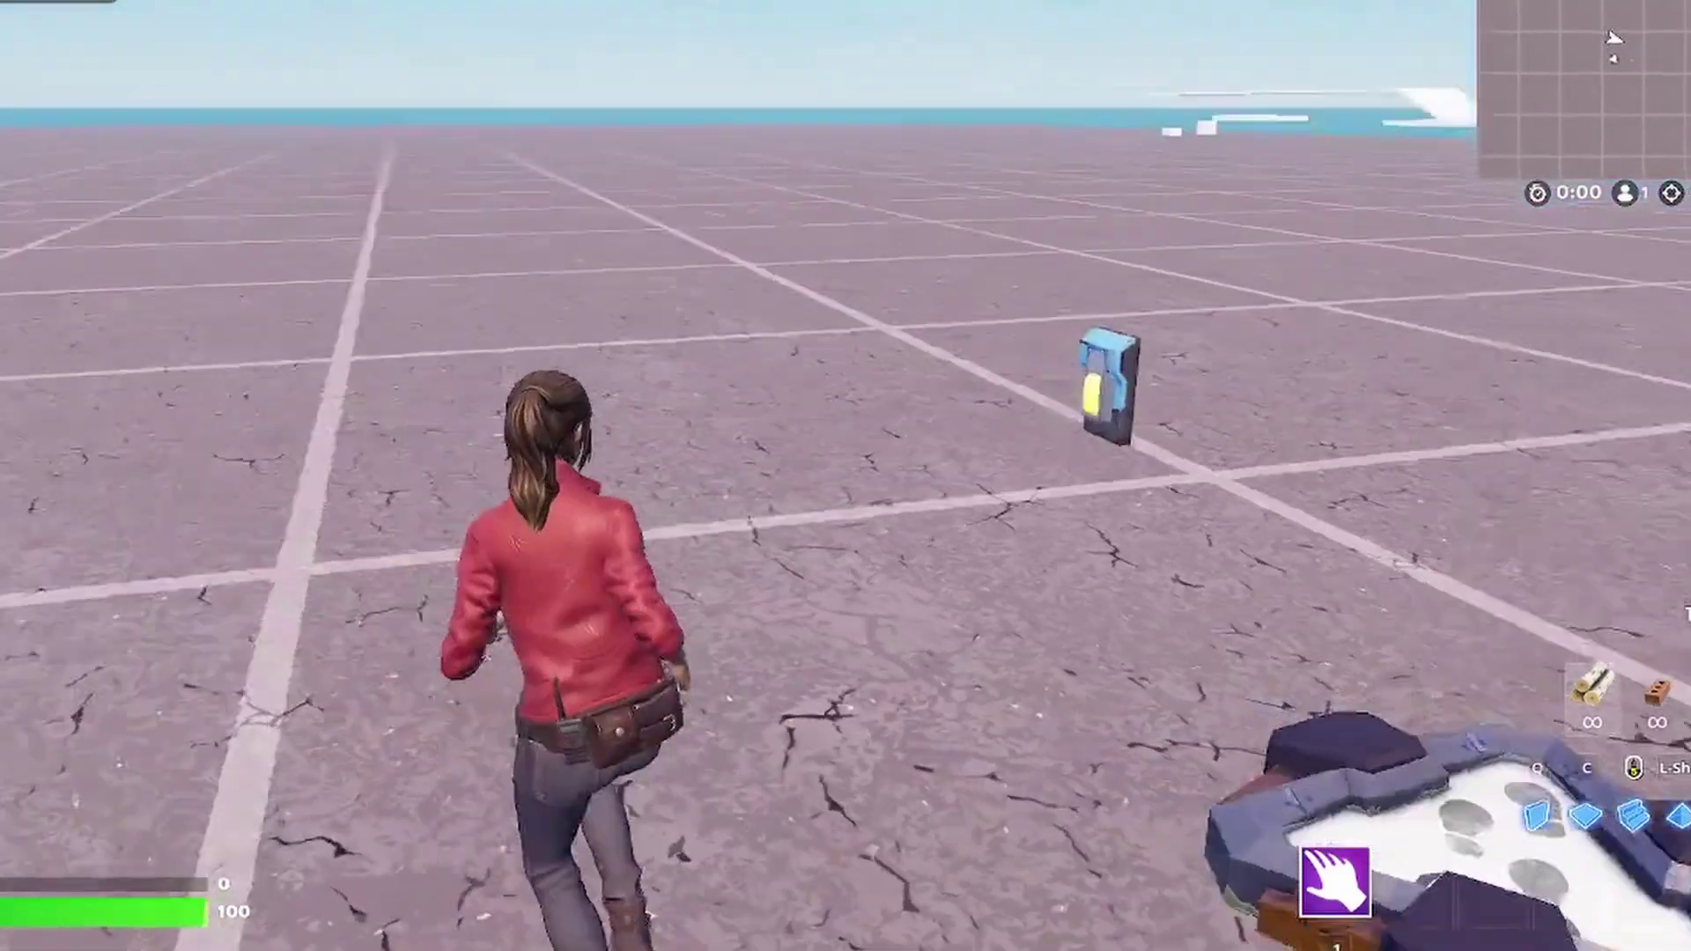